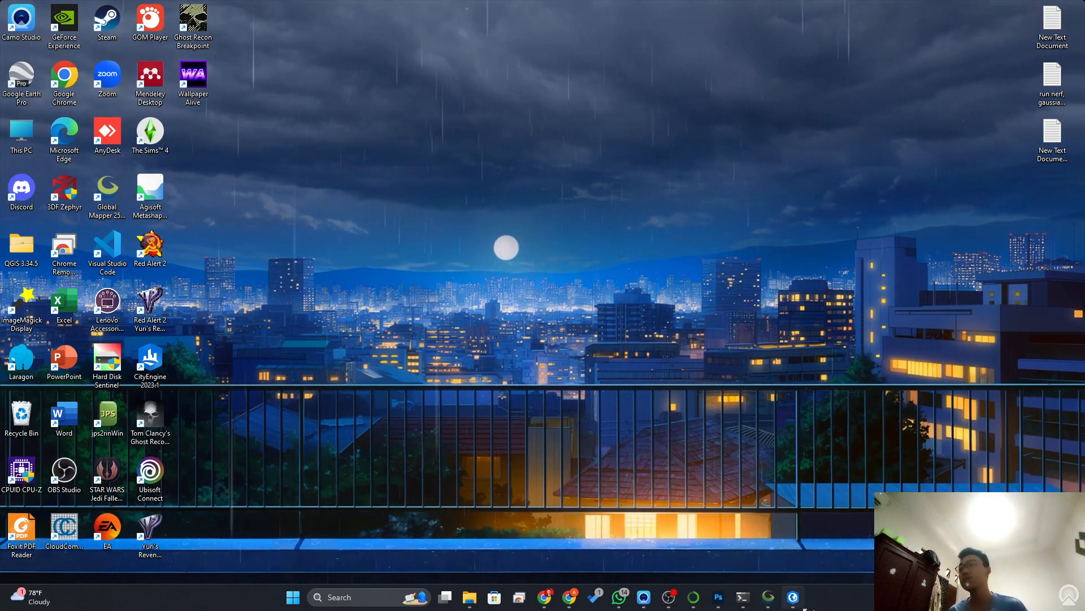
# Switch to ArcGIS Pro and remove the ECOGNITIONBISM_RegularizeBui, ECOGNITION-BISMILLAH, building_regularize, building_vector and building_raster layers from the Map_3D scene.
pyautogui.click(797, 597)
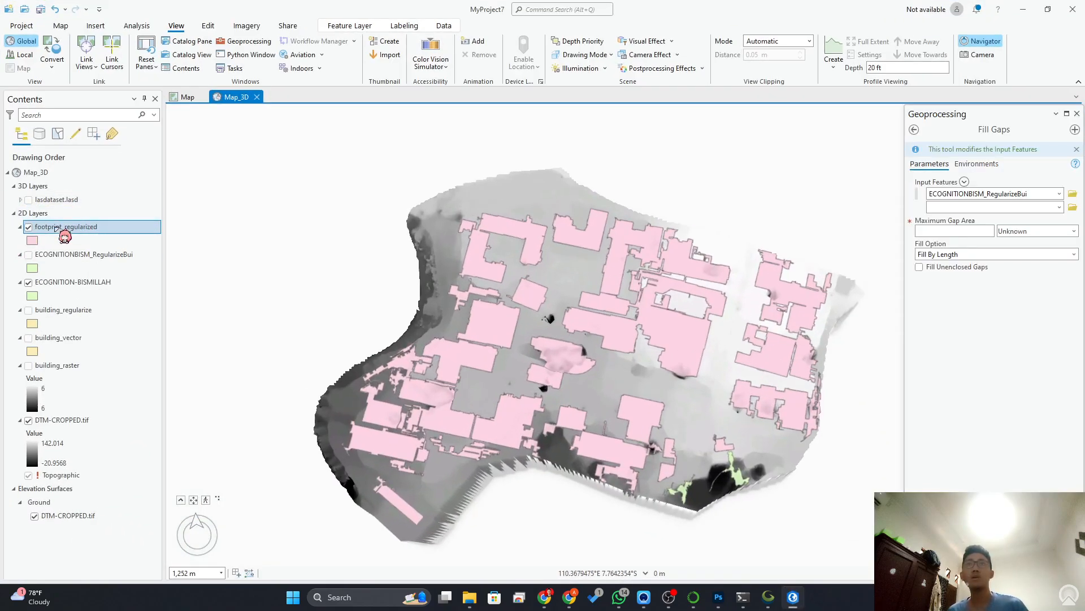
pyautogui.click(61, 253)
pyautogui.keyDown('ctrl'); pyautogui.click(85, 282); pyautogui.keyUp('ctrl')
pyautogui.keyDown('ctrl'); pyautogui.click(85, 310); pyautogui.keyUp('ctrl')
pyautogui.keyDown('ctrl'); pyautogui.click(82, 338); pyautogui.keyUp('ctrl')
pyautogui.keyDown('ctrl'); pyautogui.click(85, 366); pyautogui.keyUp('ctrl')
pyautogui.rightClick(88, 368)
pyautogui.click(131, 37)
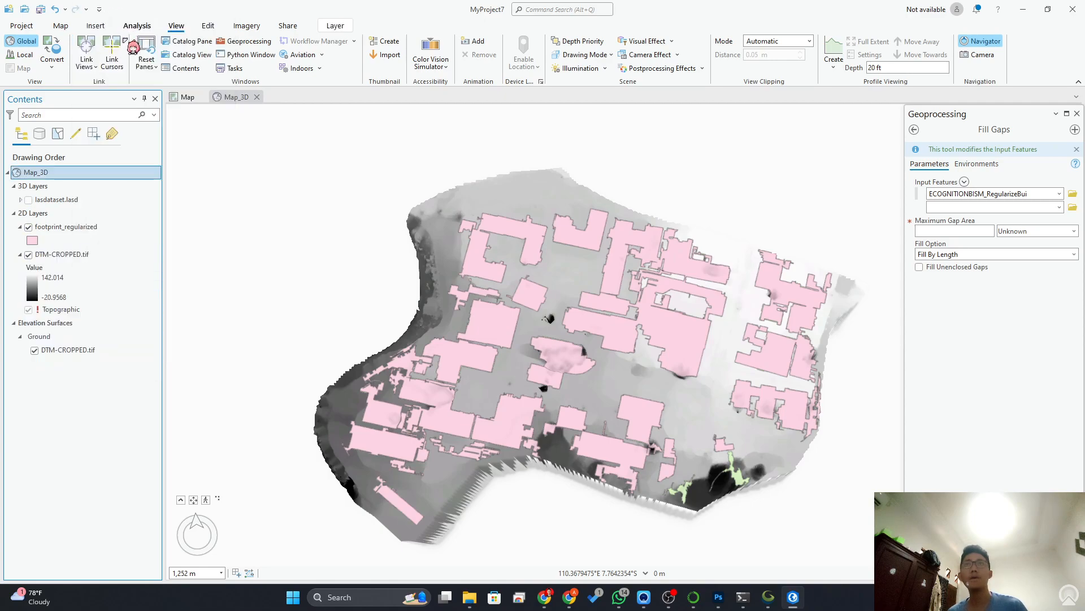
# Turn on the lasdataset.lasd layer in Map_3D and select the footprint_regularized layer.
pyautogui.click(68, 227)
pyautogui.moveTo(70, 254); pyautogui.dragTo(27, 187)
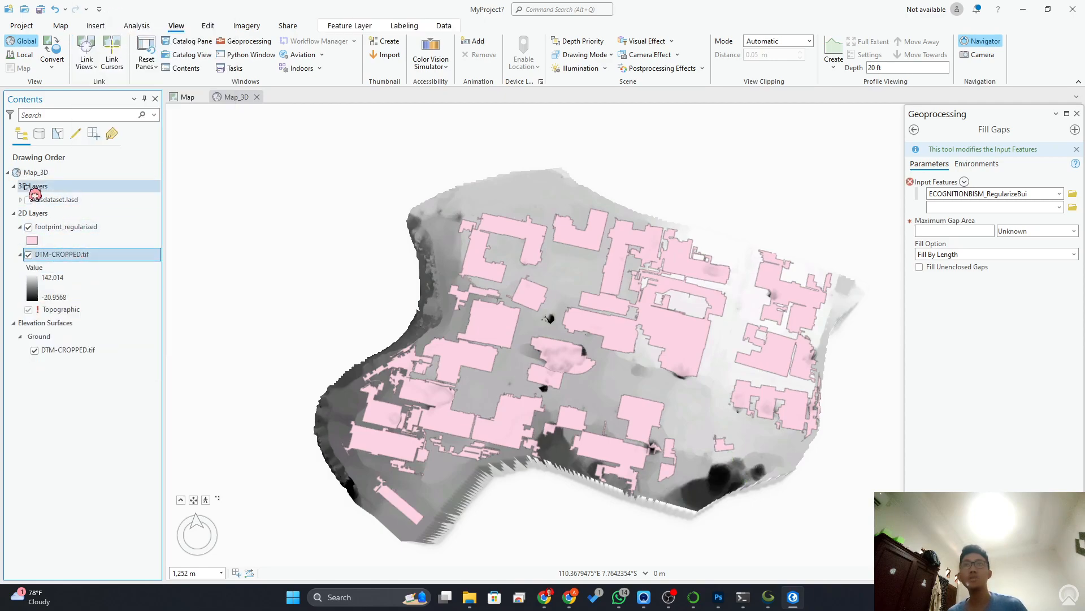
pyautogui.click(28, 200)
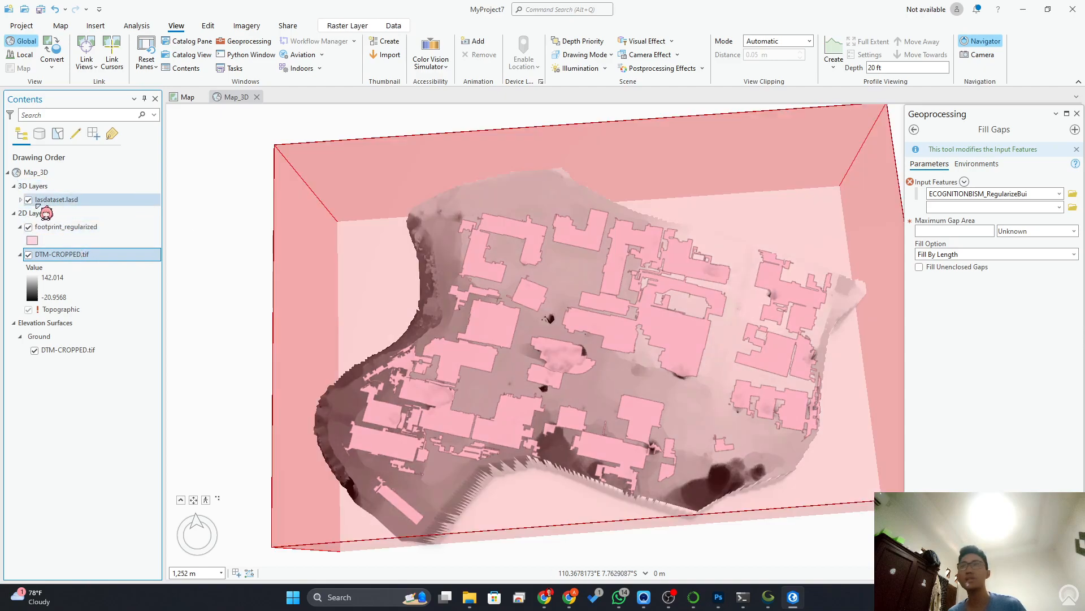
pyautogui.click(40, 201)
pyautogui.click(79, 226)
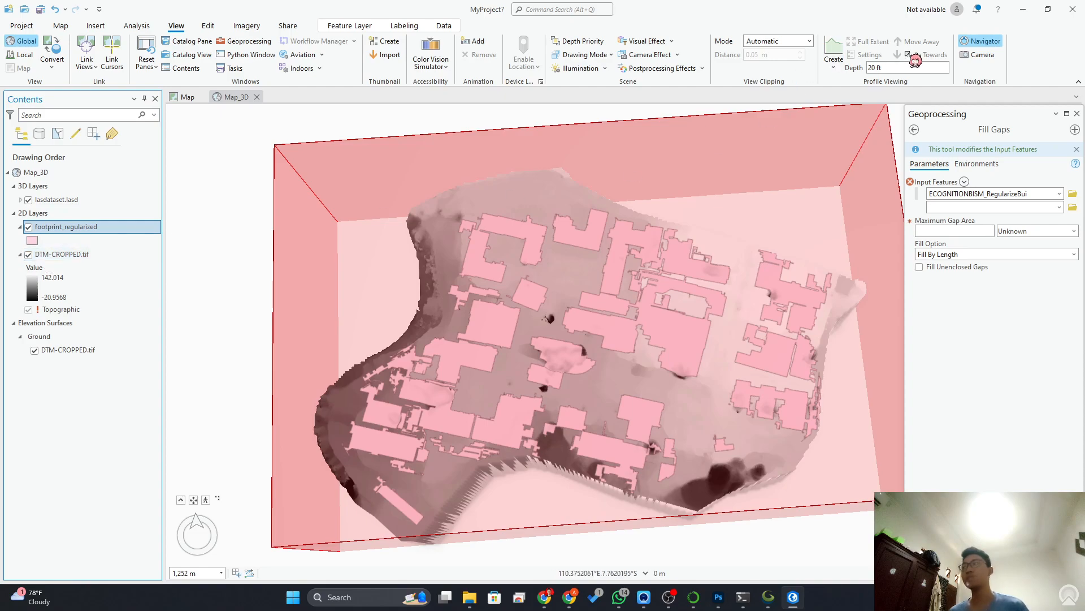
# Leave the Fill Gaps tool and search the geoprocessing tools for "multipatch" and "create 3d mul".
pyautogui.click(914, 130)
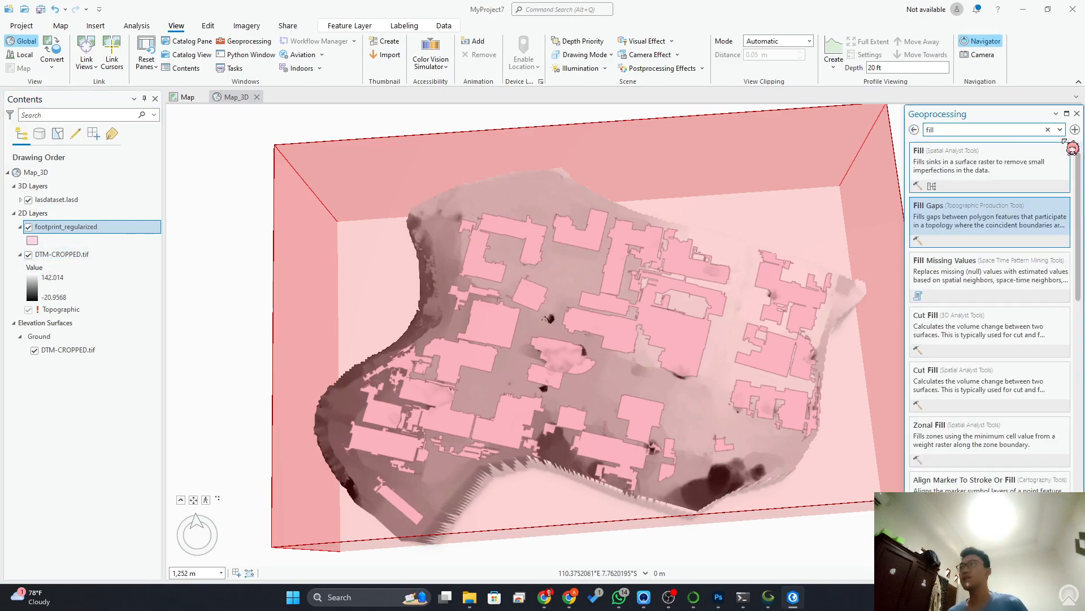
pyautogui.click(1048, 130)
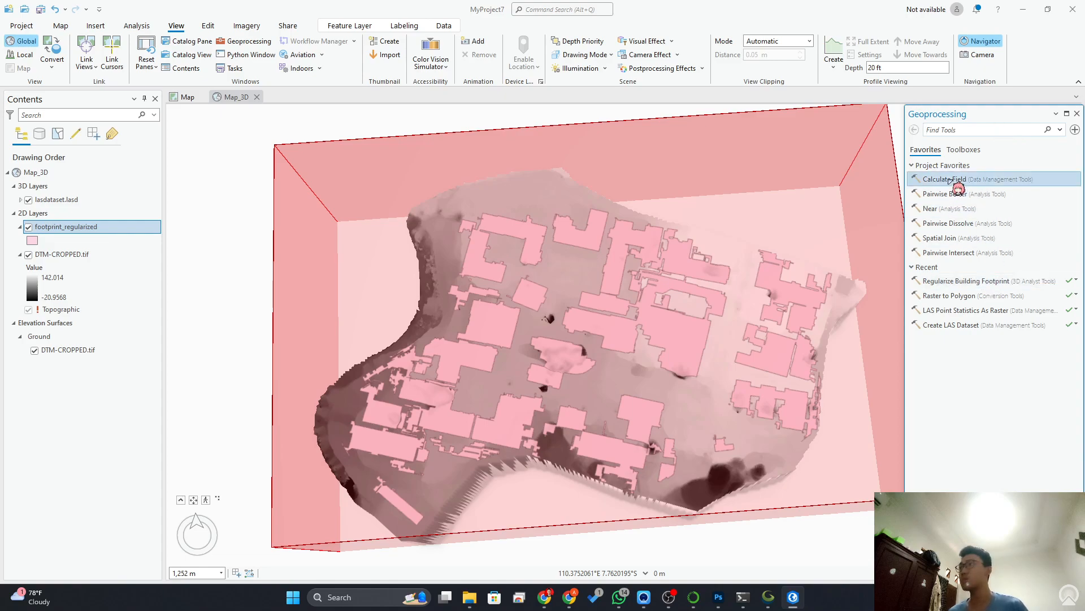
pyautogui.click(984, 128)
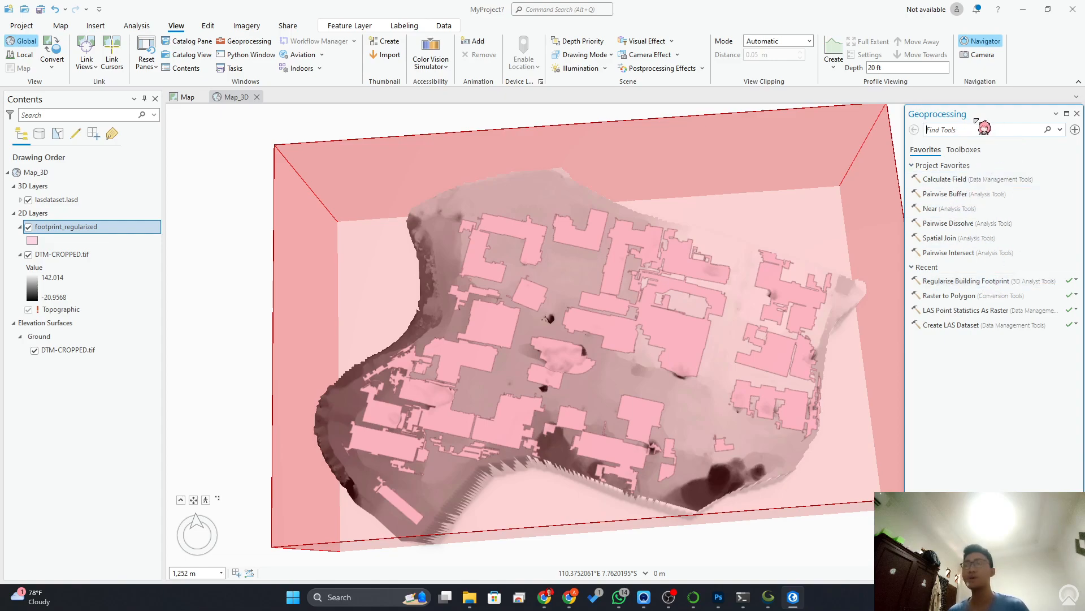
pyautogui.write('multipatch')
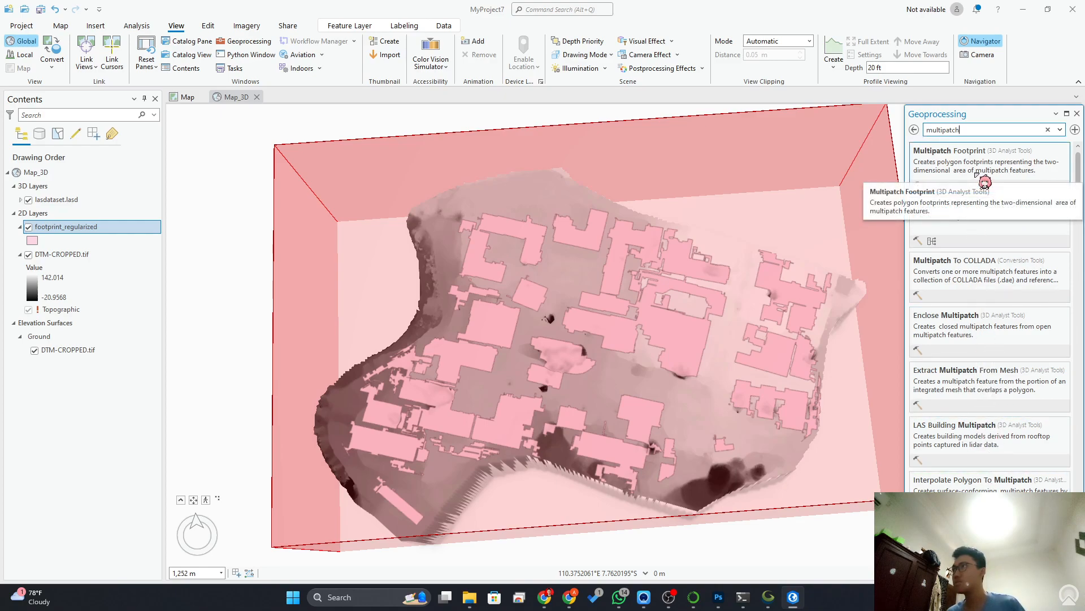
pyautogui.scroll(-5, 984, 181)
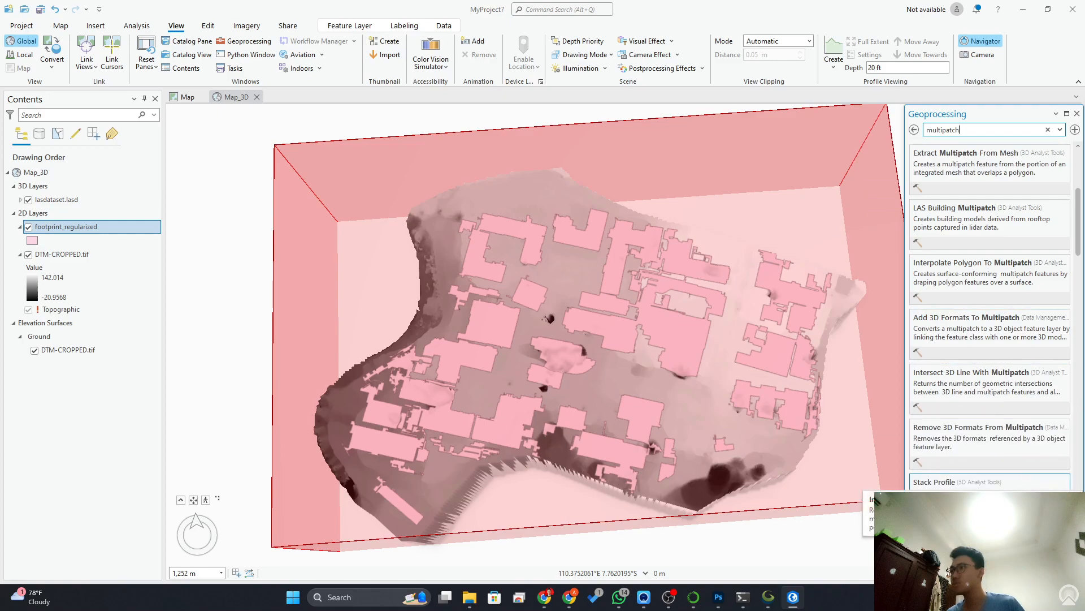
pyautogui.doubleClick(961, 129)
pyautogui.write('create 3d mu')
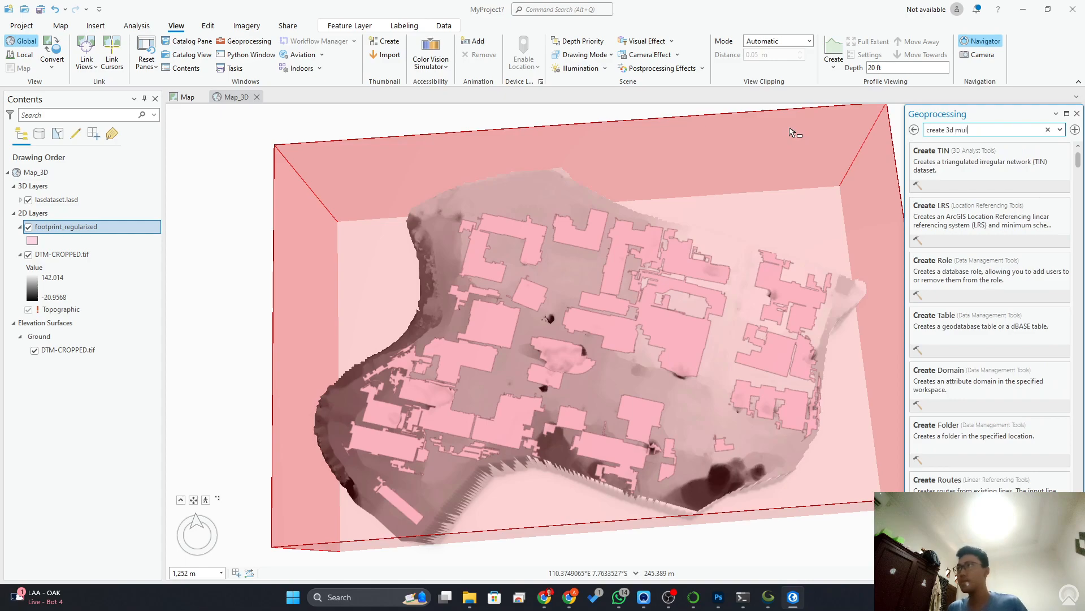
# Search the geoprocessing tools for "multipatch buil", open the LAS Building Multipatch tool and show its help preview.
pyautogui.hotkey('ctrl', 'a')
pyautogui.press('BackSpace')
pyautogui.write('mul')
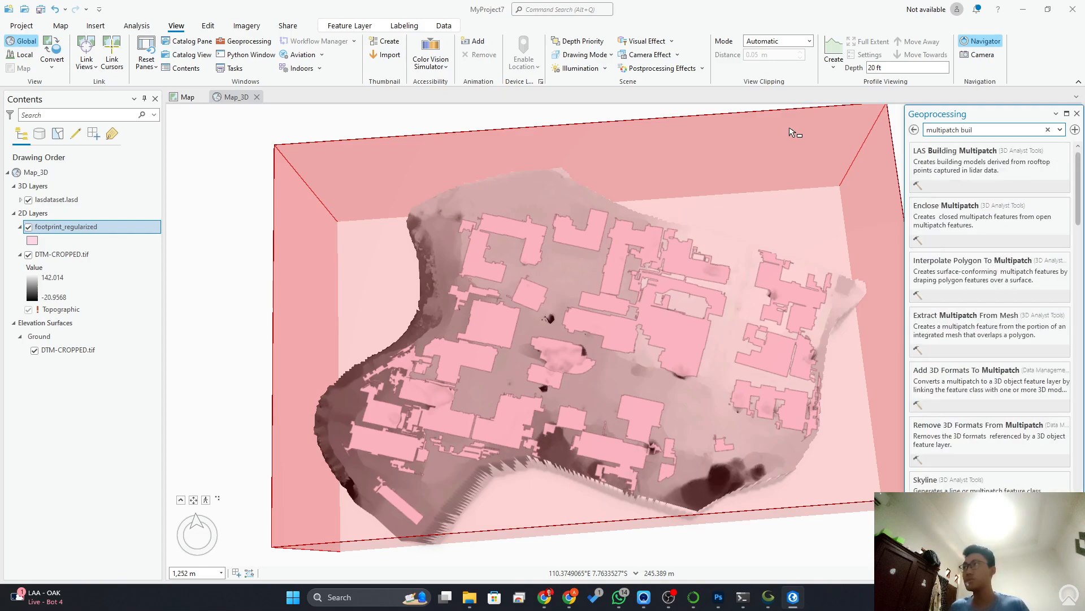
pyautogui.click(973, 164)
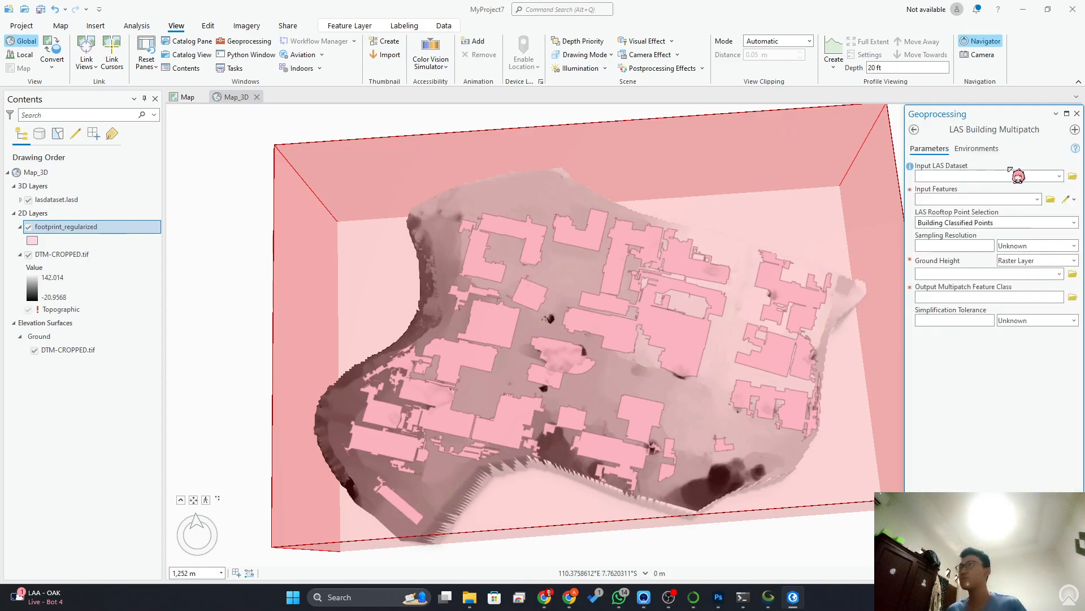
pyautogui.click(914, 129)
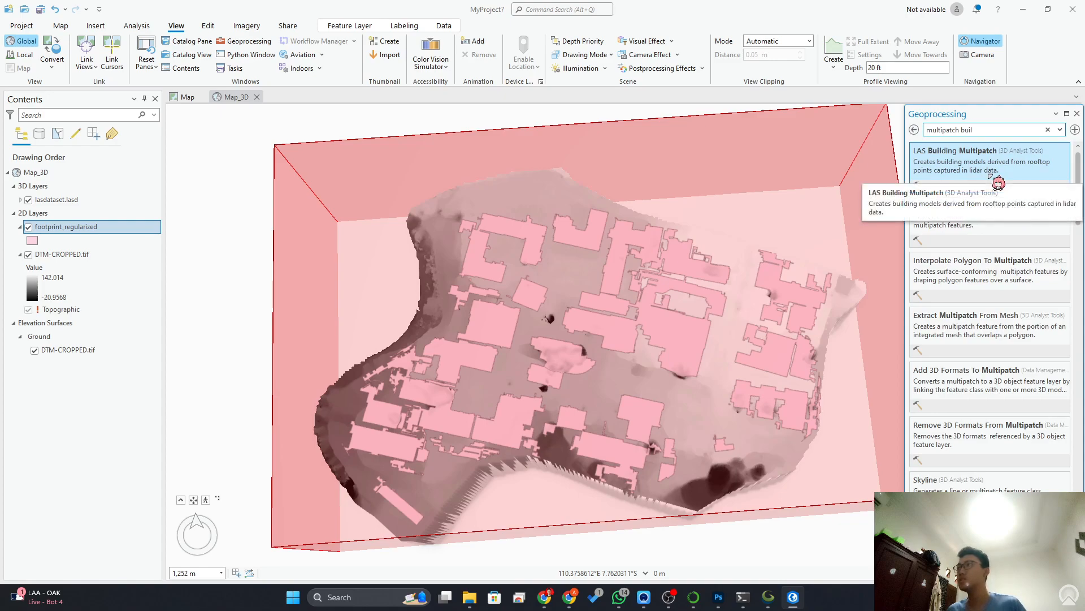
pyautogui.click(984, 161)
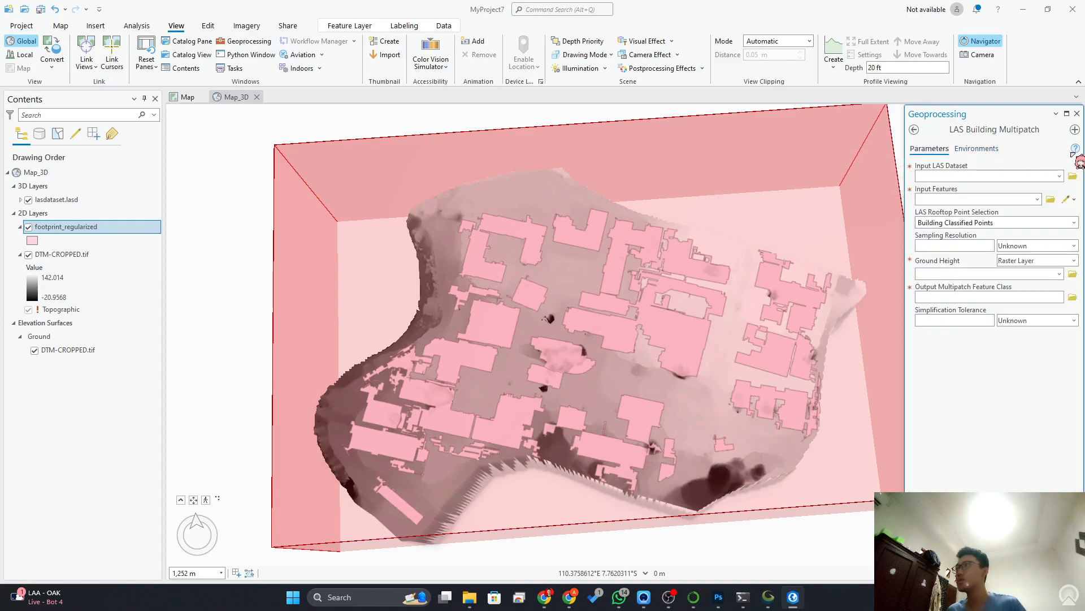
pyautogui.moveTo(1077, 152)
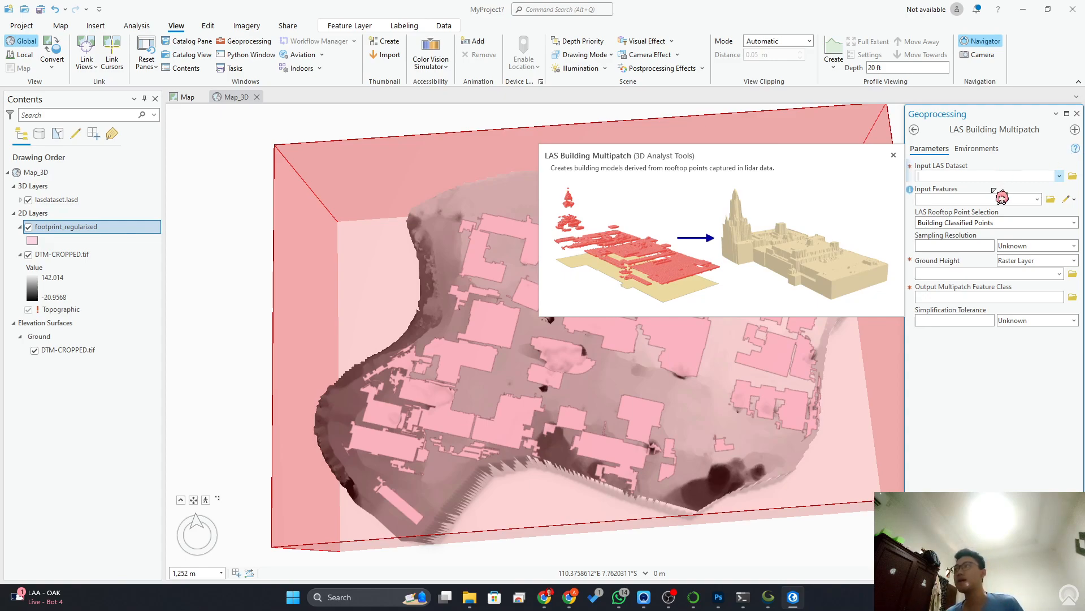
# Set lasdataset.lasd as the input LAS dataset, footprint_regularized as the input features and DTM-CROPPED.tif as the ground height.
pyautogui.click(1059, 176)
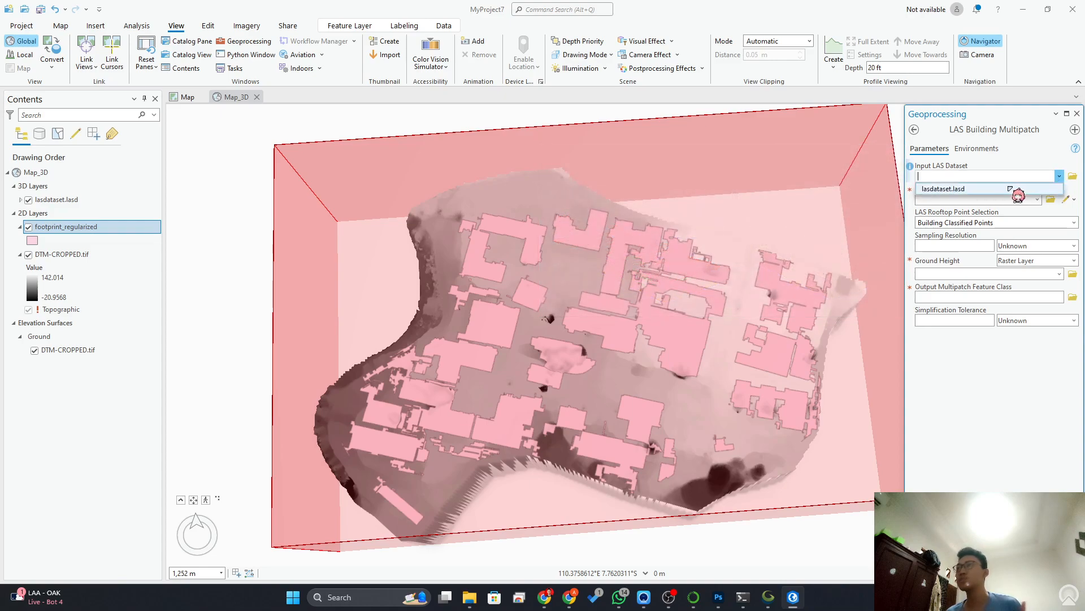
pyautogui.click(943, 189)
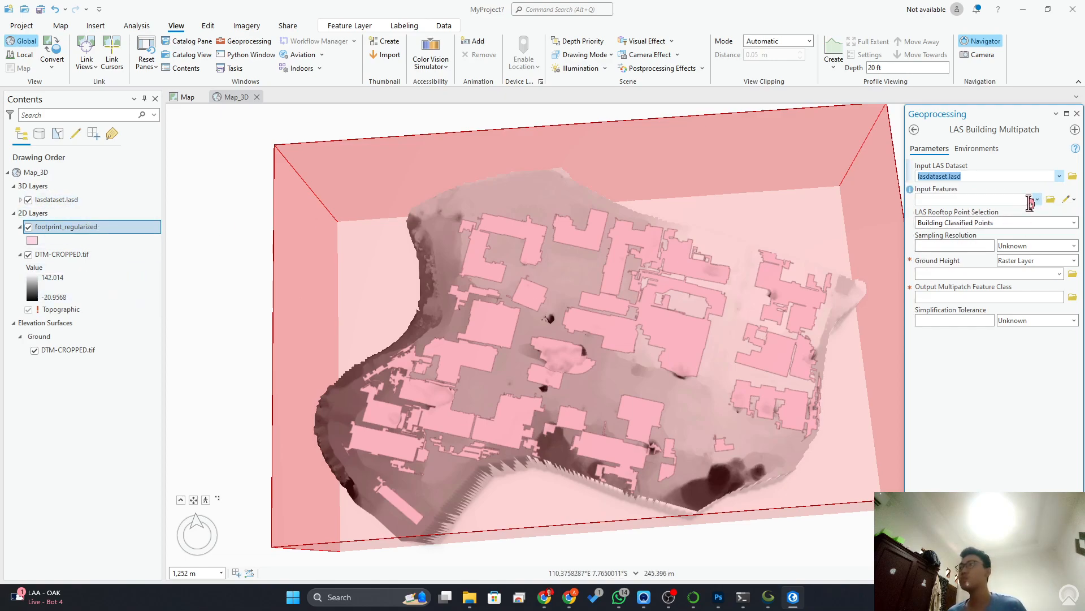
pyautogui.click(1036, 199)
pyautogui.click(1038, 200)
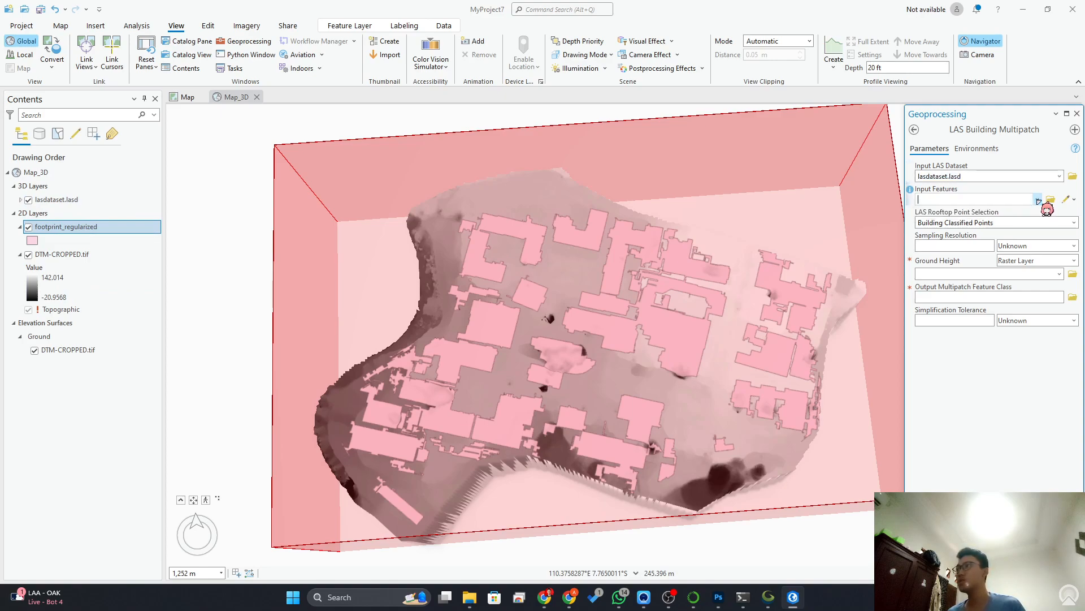
pyautogui.click(1059, 274)
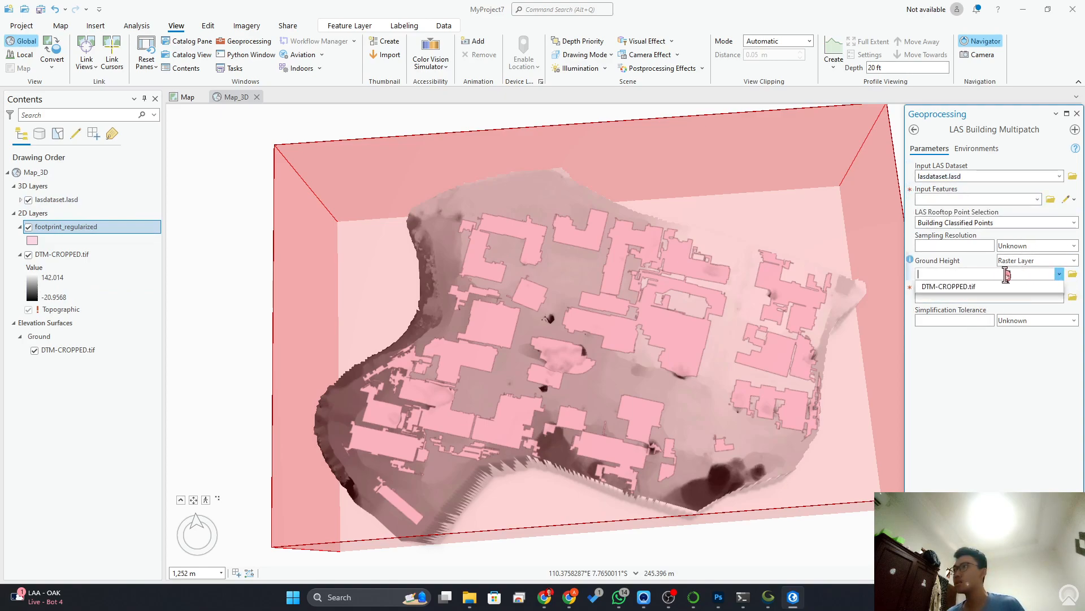
pyautogui.click(986, 286)
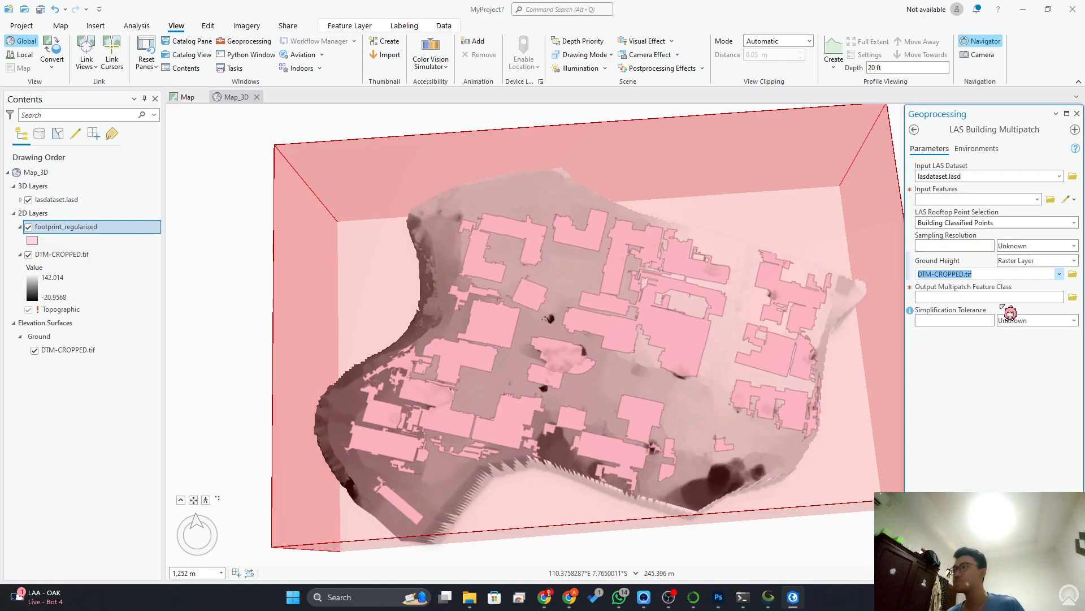
pyautogui.click(1038, 199)
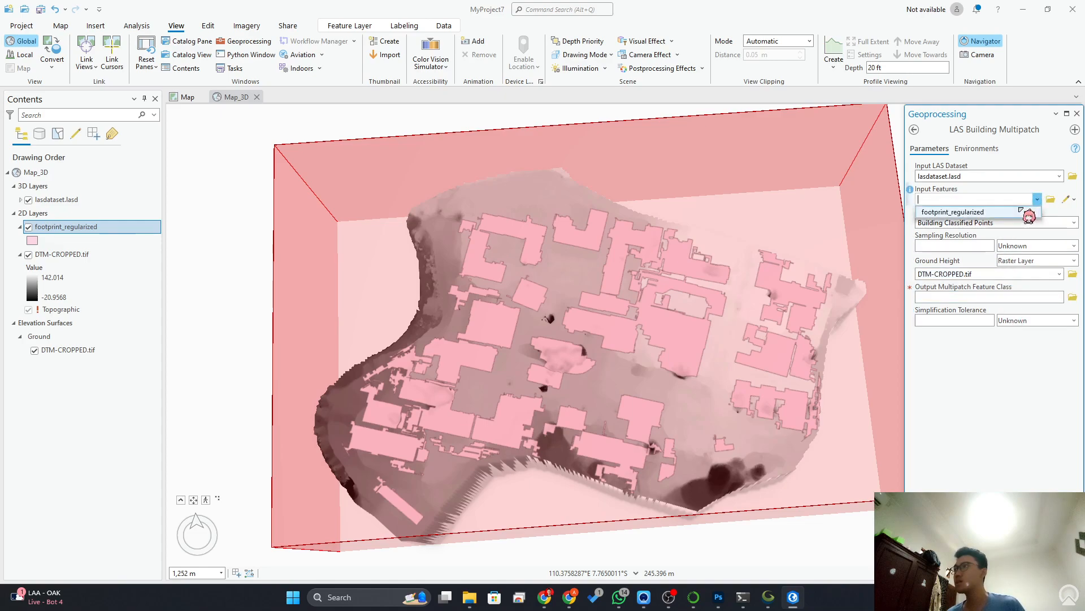
pyautogui.click(1009, 214)
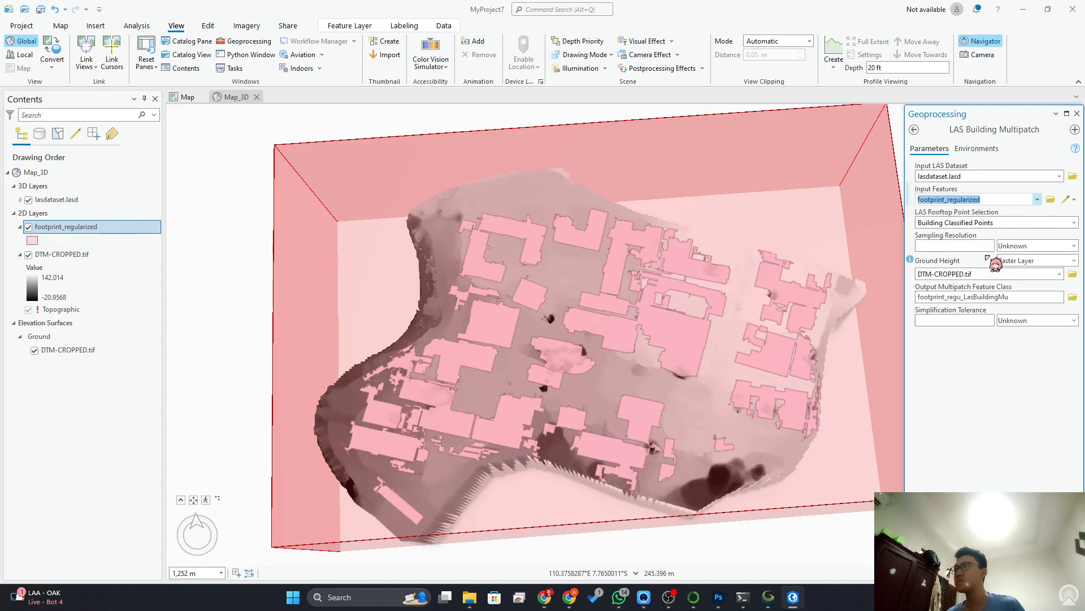
# Set the simplification tolerance to 0.5 meters and the sampling resolution unit to meters.
pyautogui.click(1043, 321)
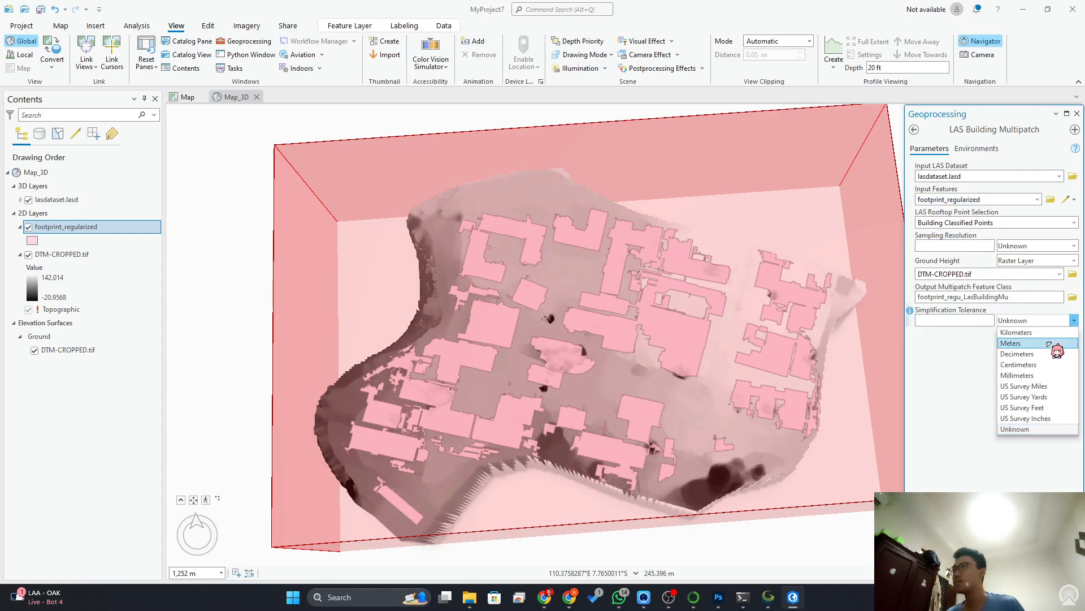
pyautogui.click(1043, 342)
pyautogui.click(959, 321)
pyautogui.write('0.')
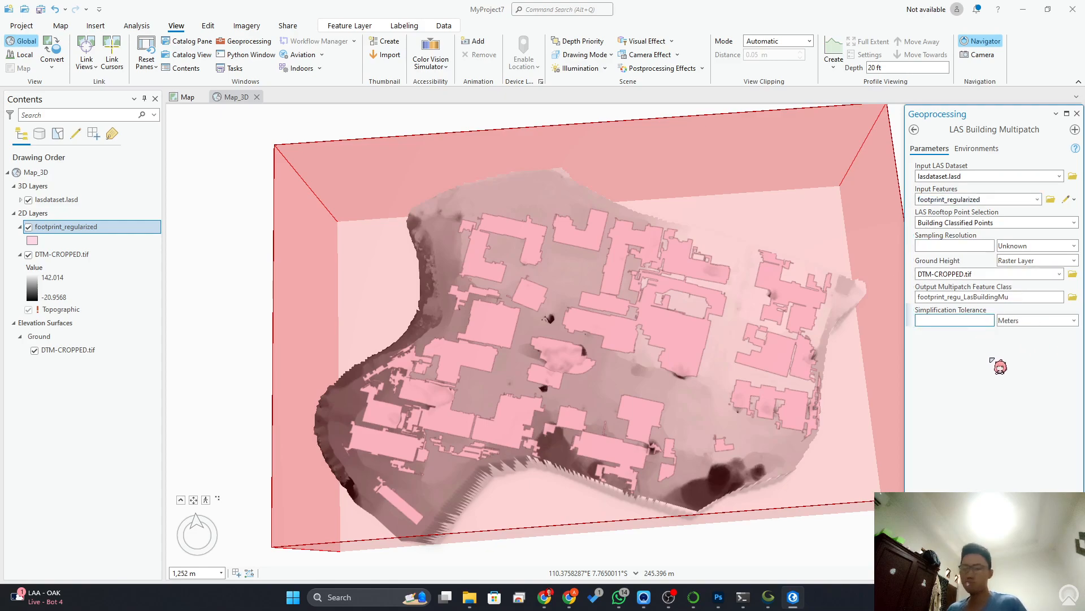
pyautogui.write('5')
pyautogui.click(1040, 245)
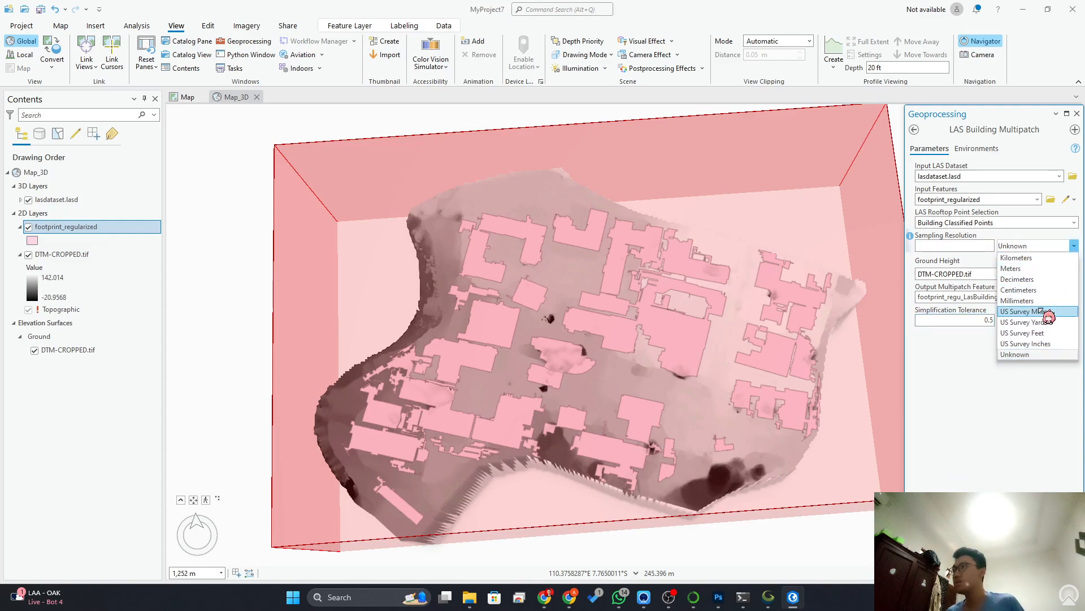
pyautogui.click(1012, 269)
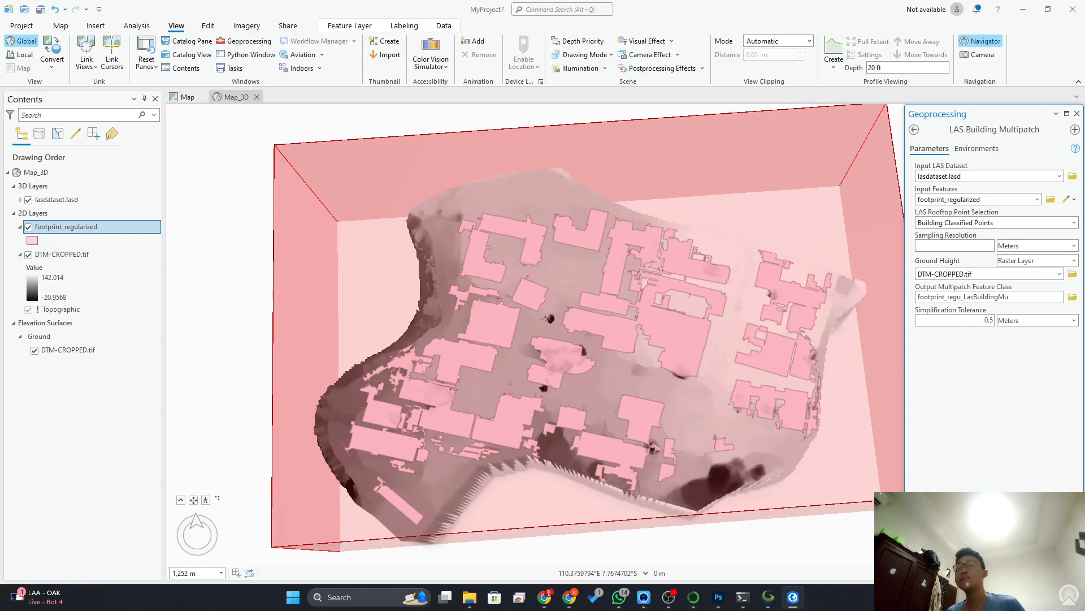
# Run LAS Building Multipatch and check its run details and completion messages.
pyautogui.moveTo(933, 563)
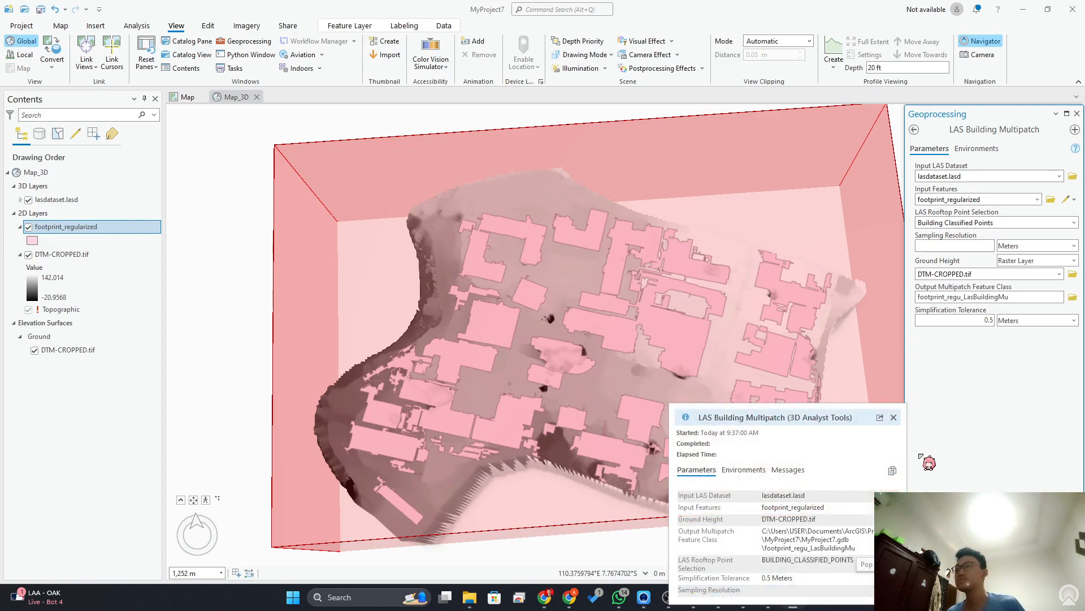
pyautogui.click(893, 417)
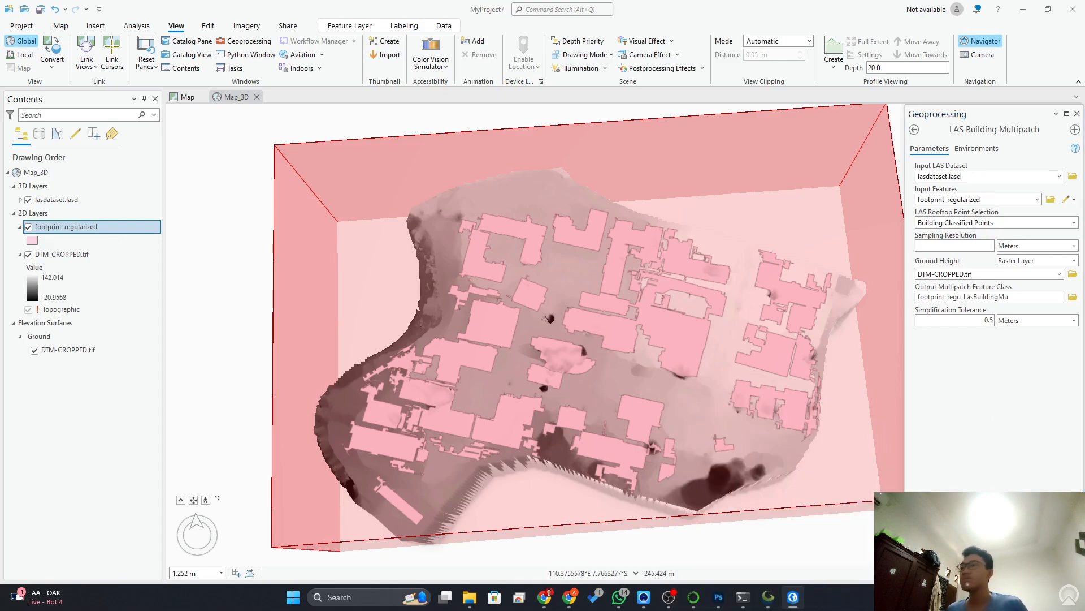
pyautogui.click(932, 563)
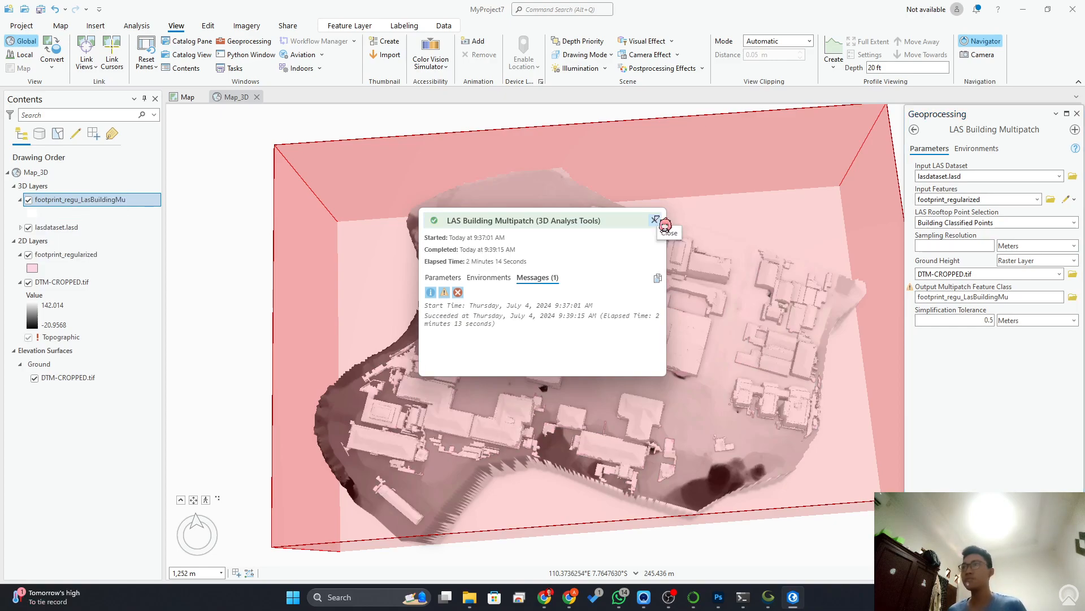
pyautogui.click(654, 220)
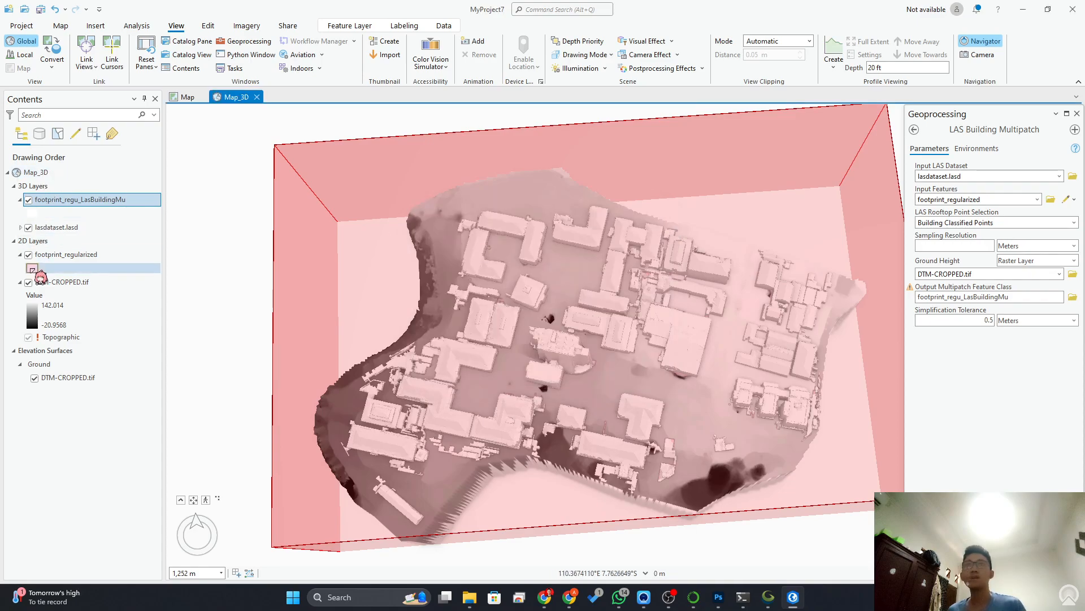
# Hide the lasdataset.lasd layer and inspect the generated multipatch buildings in 3D from several angles and distances.
pyautogui.click(28, 227)
pyautogui.moveTo(574, 371); pyautogui.dragTo(576, 238, button='middle')
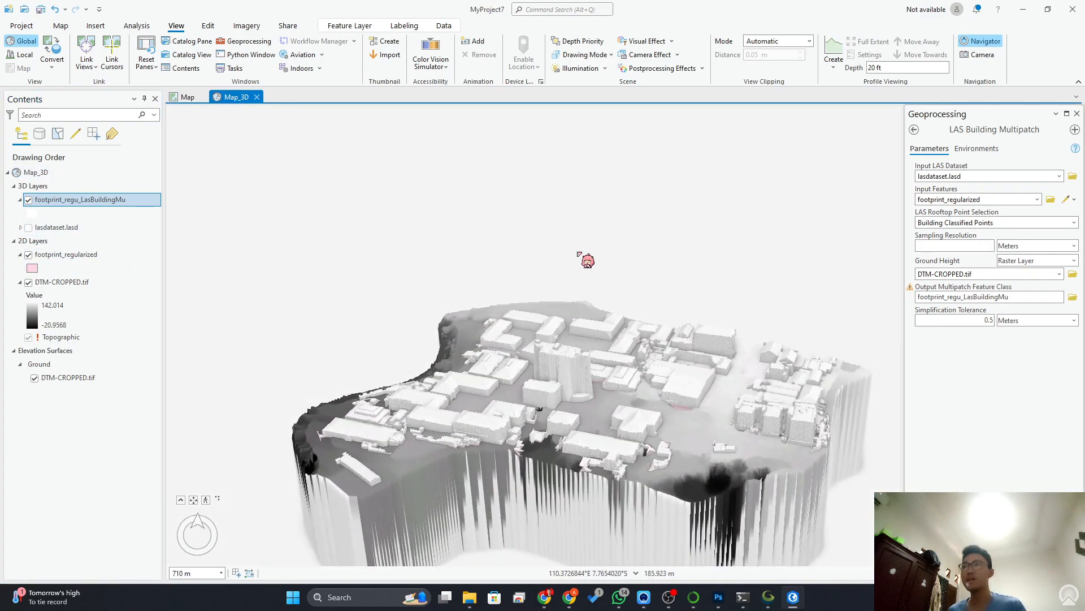
pyautogui.scroll(5, 576, 438)
pyautogui.scroll(-5, 631, 370)
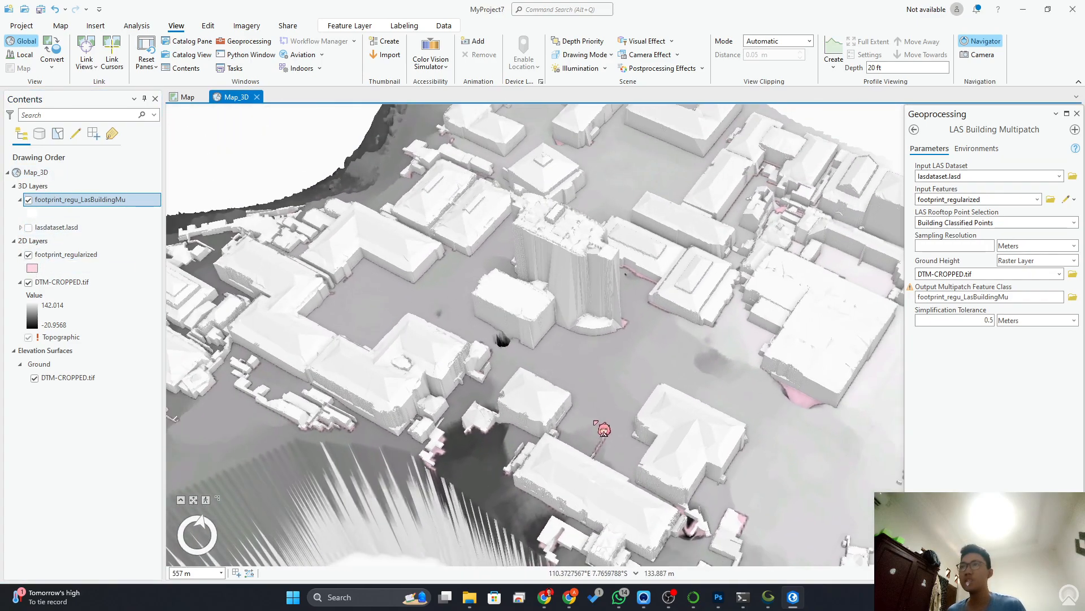
pyautogui.moveTo(658, 393); pyautogui.dragTo(578, 350)
pyautogui.scroll(-1, 600, 317)
pyautogui.moveTo(613, 365)
pyautogui.mouseDown(button='middle')
pyautogui.moveTo(625, 310)
pyautogui.moveTo(625, 383)
pyautogui.moveTo(630, 326)
pyautogui.mouseUp(button='middle')
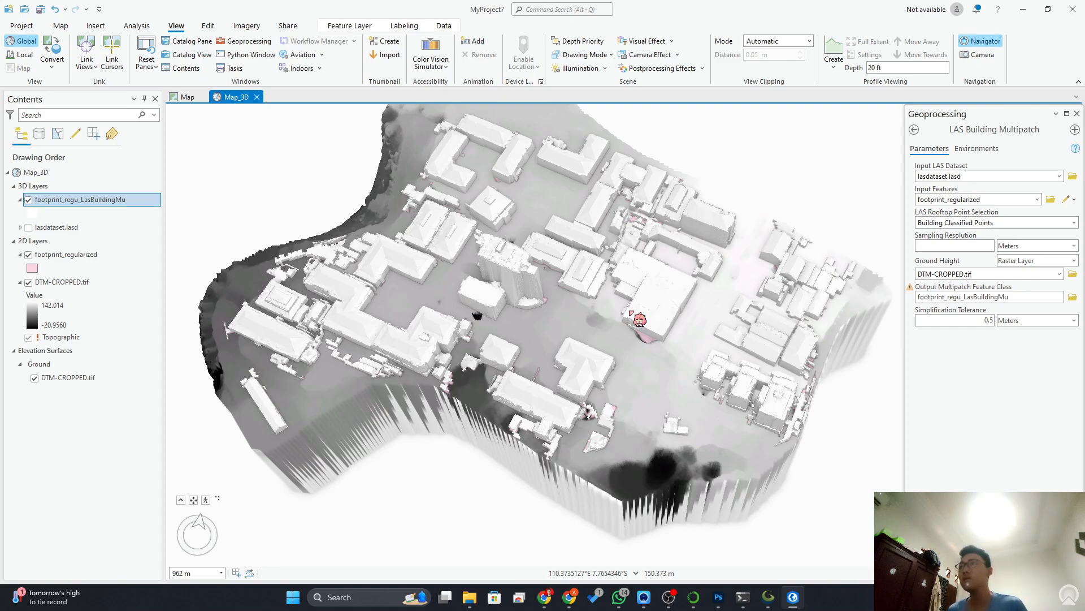
pyautogui.scroll(5, 498, 322)
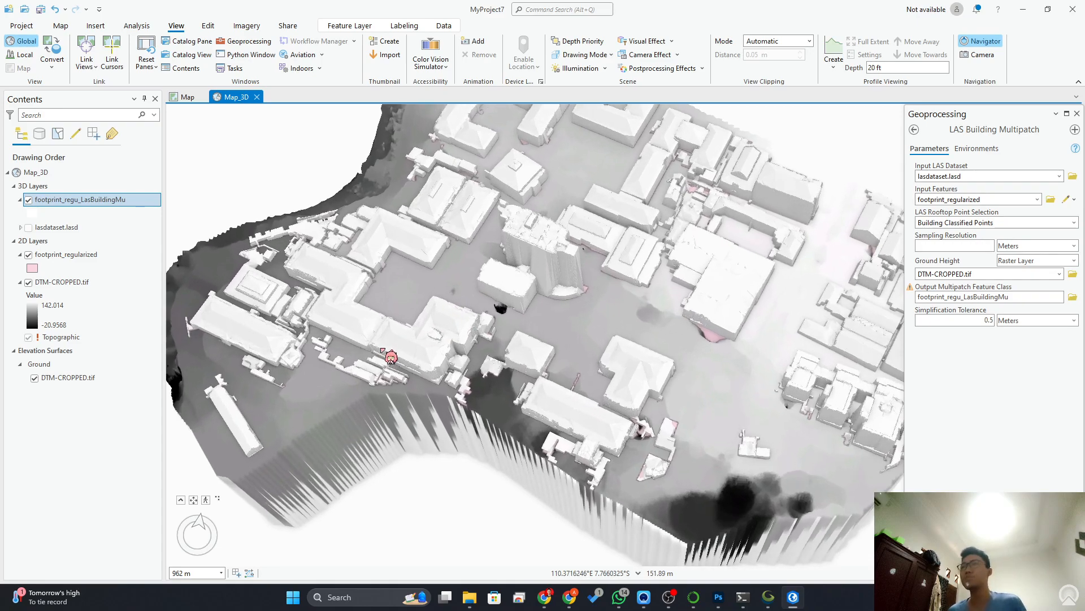
pyautogui.scroll(-10, 504, 327)
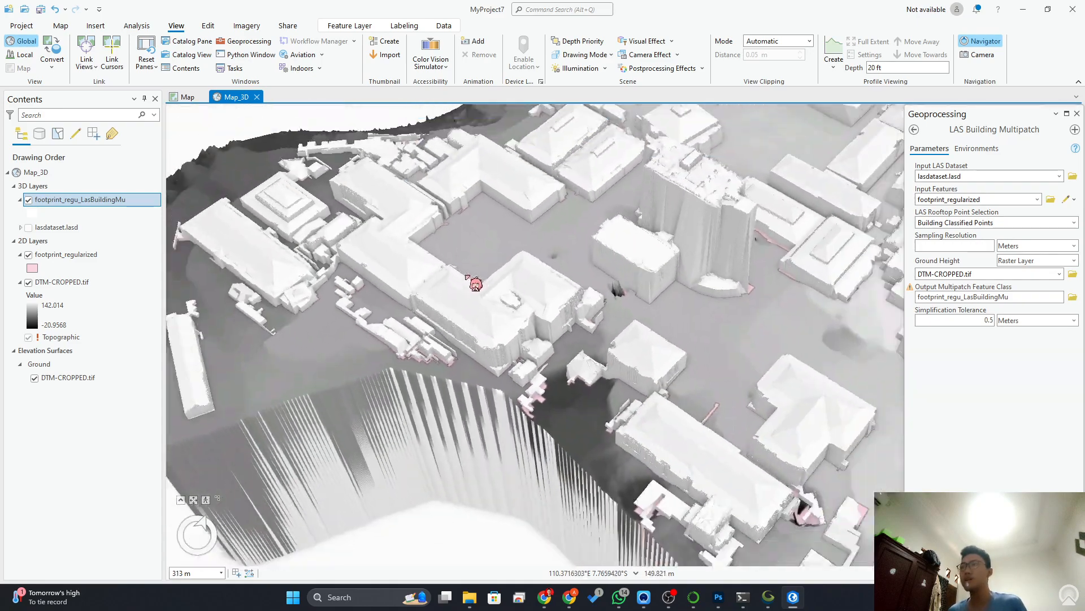
pyautogui.scroll(8, 562, 327)
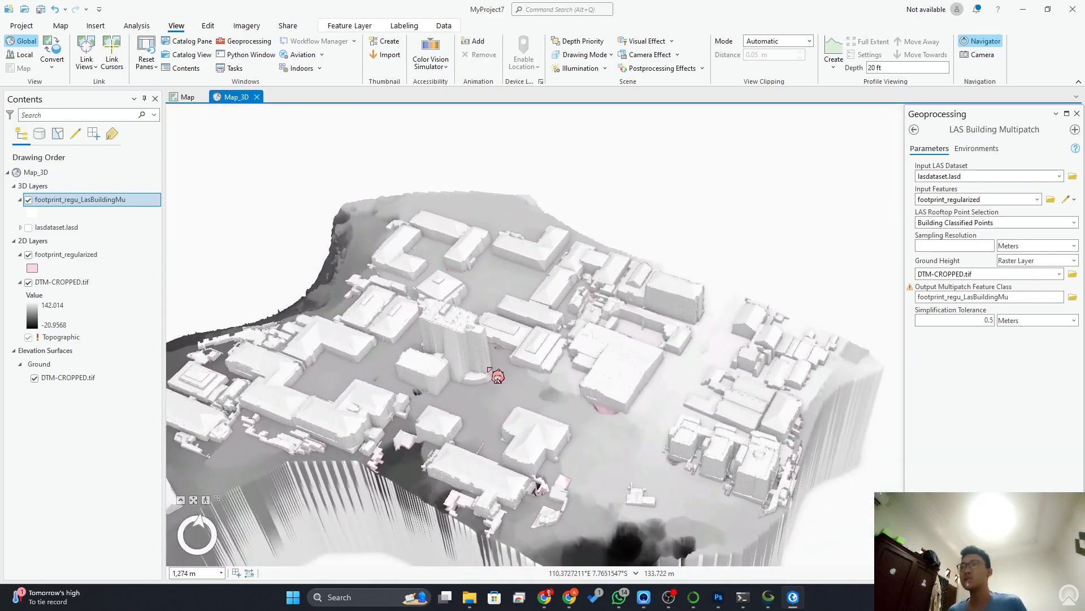
pyautogui.moveTo(530, 355); pyautogui.dragTo(566, 346, button='middle')
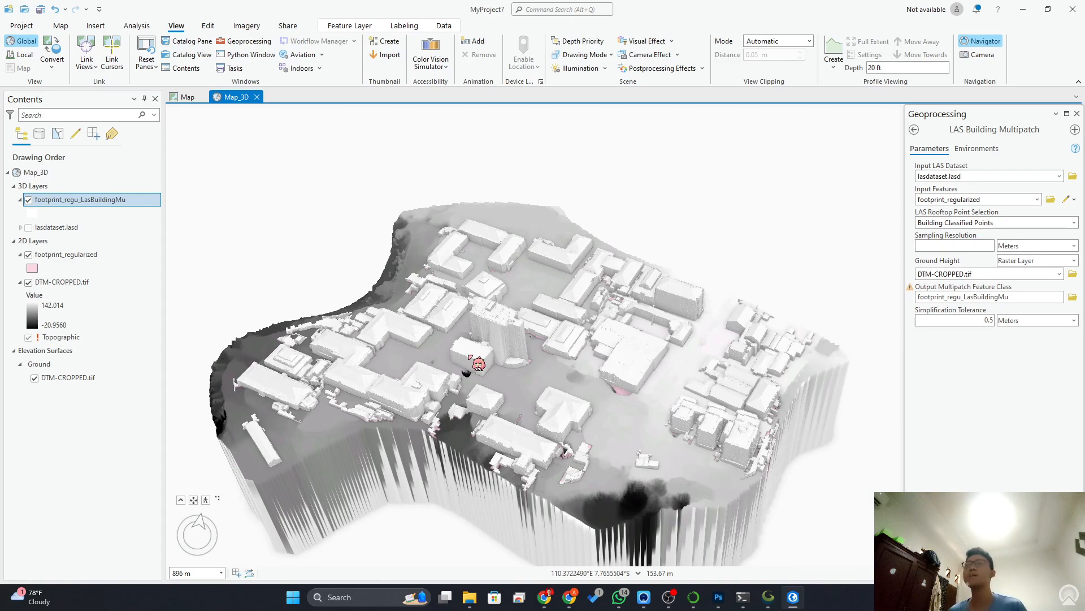
# Open Export Features for the generated multipatch layer footprint_regu_LasBuildingMu.
pyautogui.rightClick(130, 204)
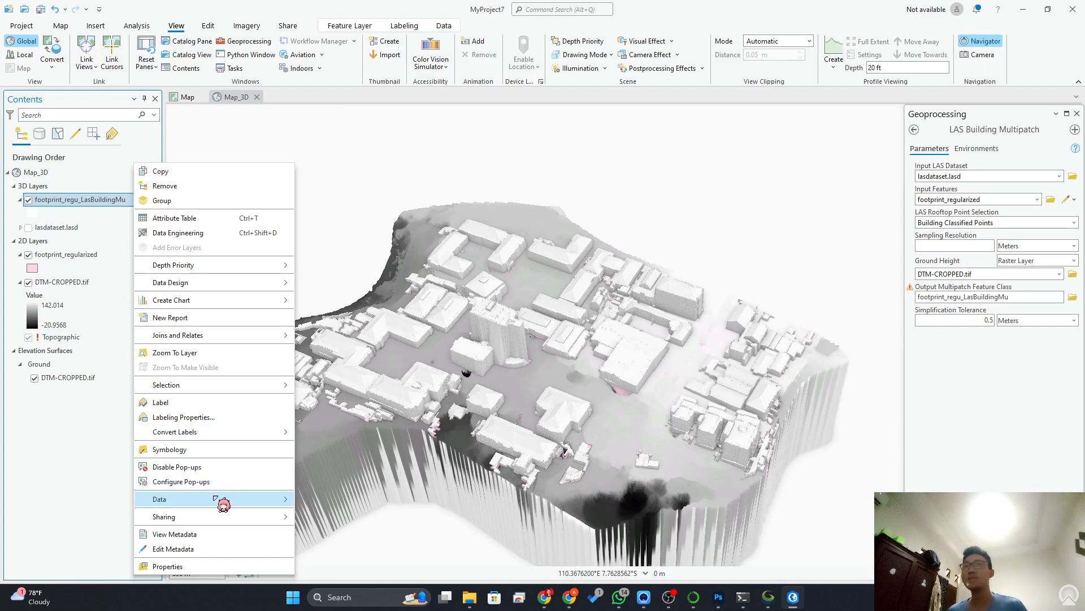
pyautogui.moveTo(215, 499)
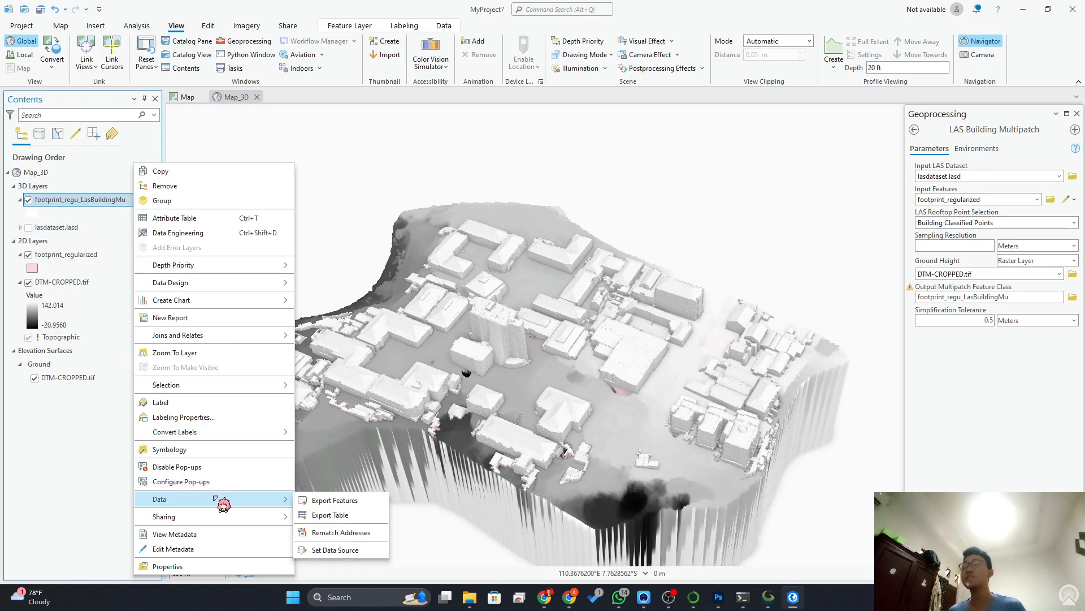
pyautogui.click(314, 501)
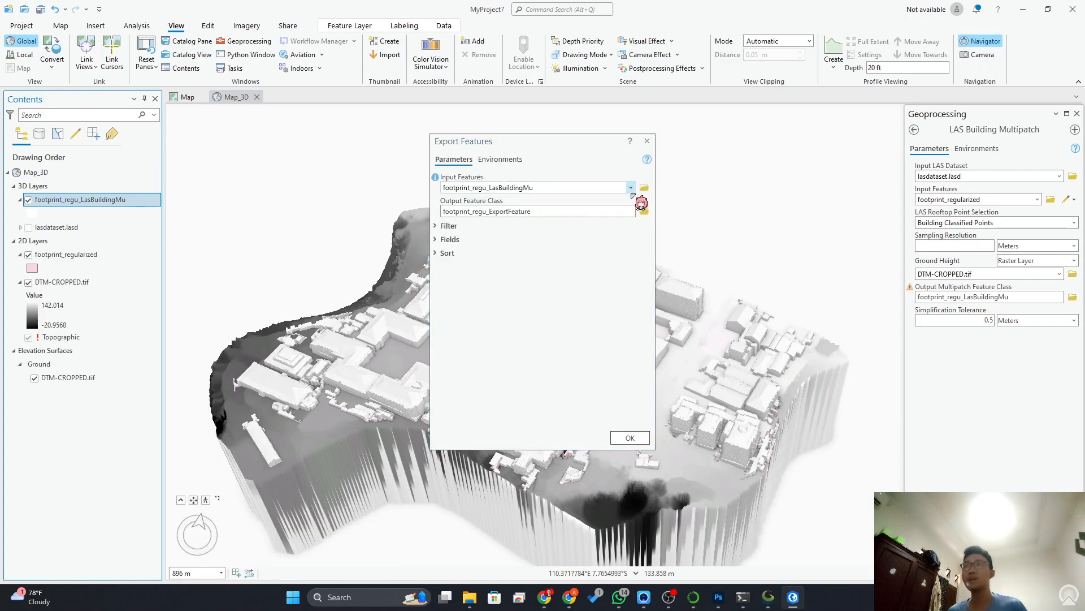
pyautogui.click(631, 189)
pyautogui.click(574, 211)
pyautogui.click(562, 211)
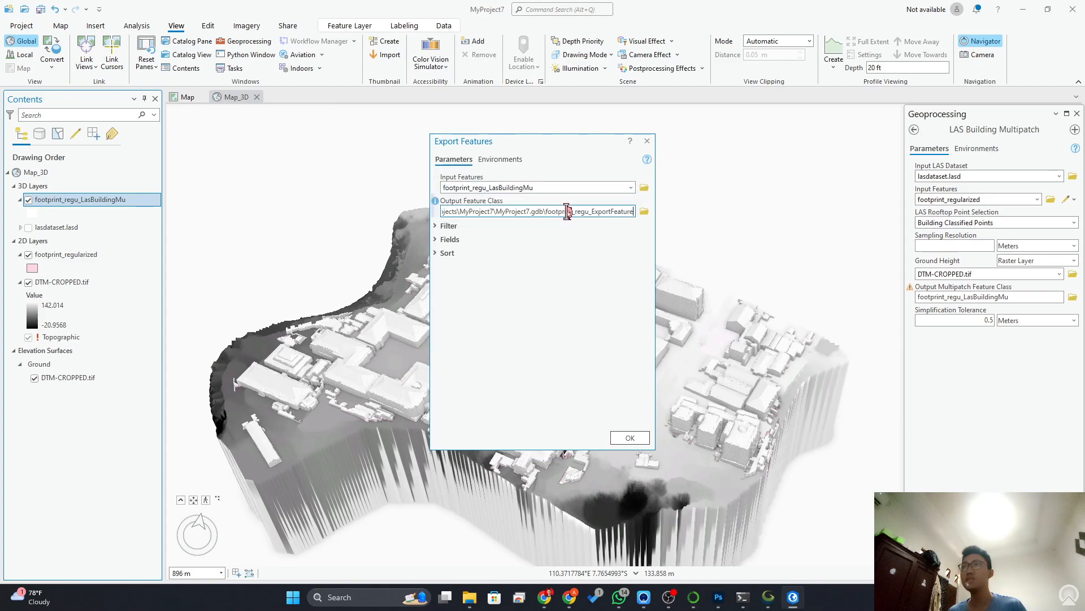
# Set the export output location to the assets folder of the coba project in Documents, CityEngine, Default Workspace.
pyautogui.click(644, 211)
pyautogui.scroll(-10, 430, 282)
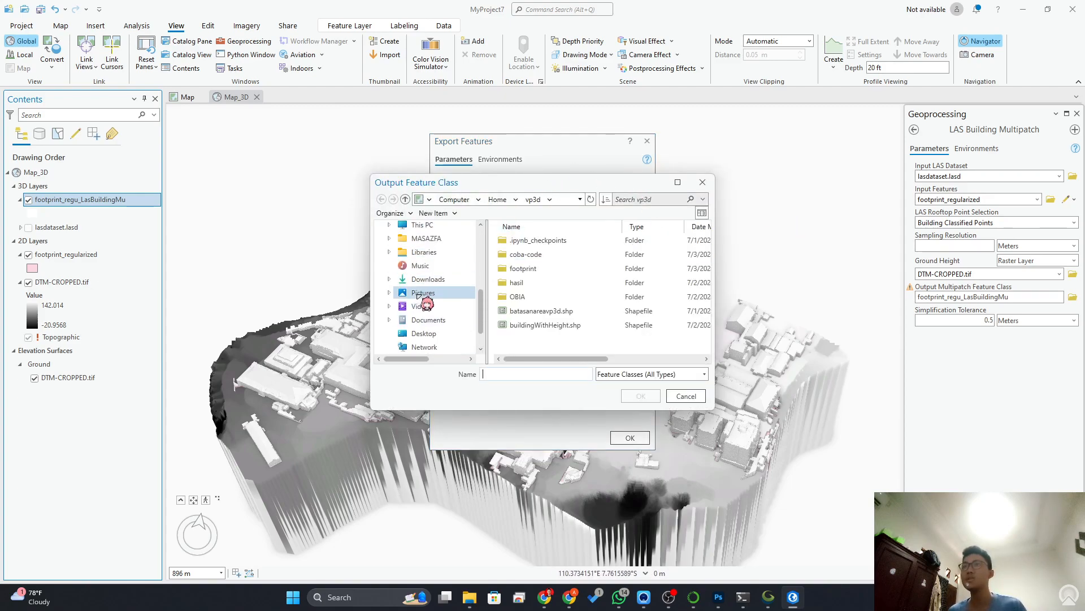
pyautogui.click(439, 333)
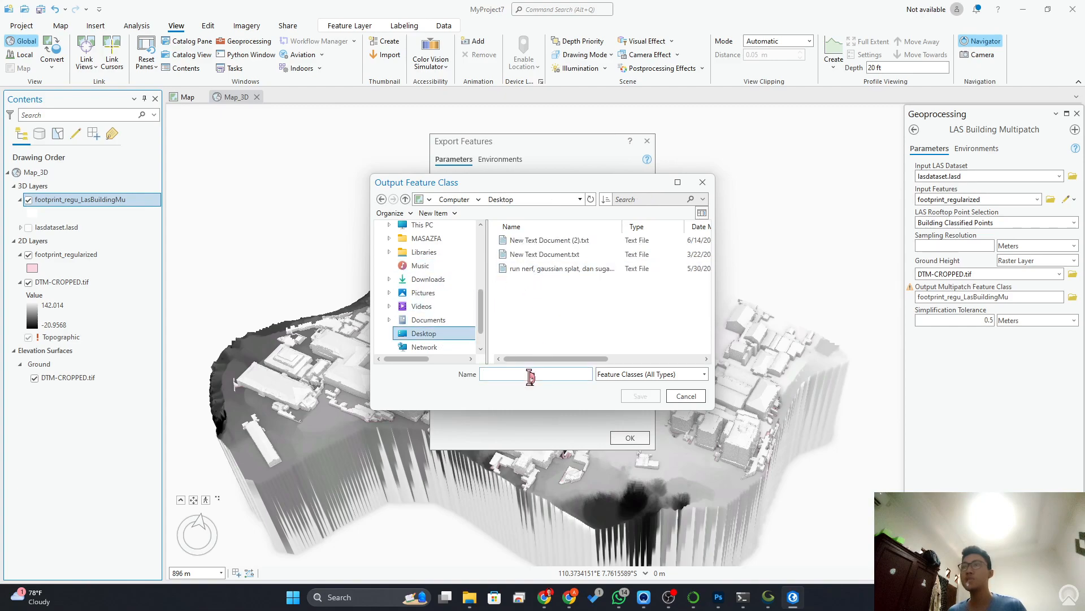
pyautogui.click(449, 319)
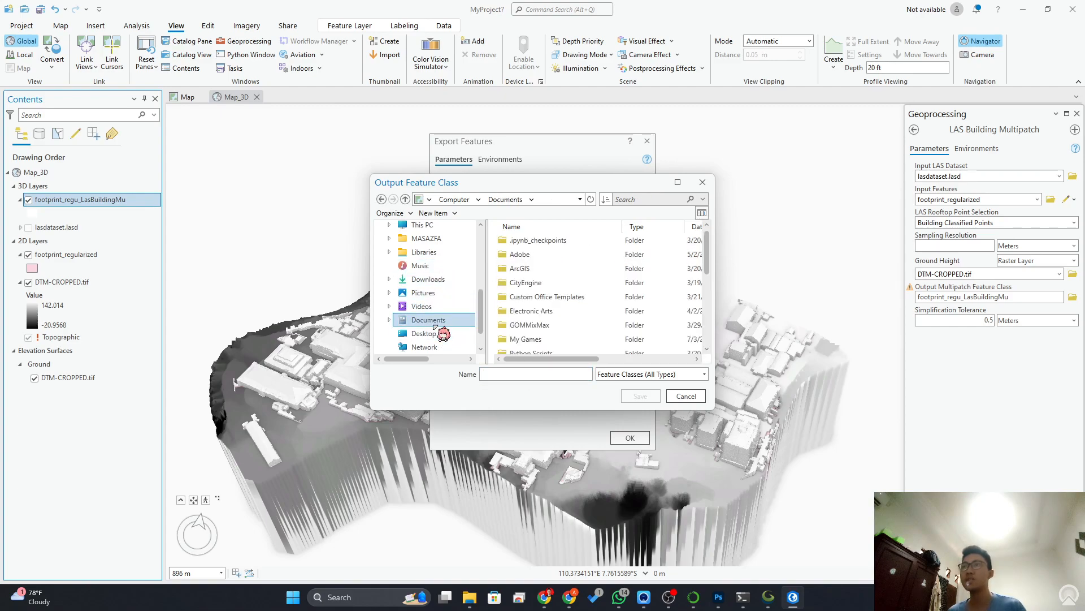
pyautogui.click(566, 289)
pyautogui.doubleClick(565, 288)
pyautogui.doubleClick(554, 241)
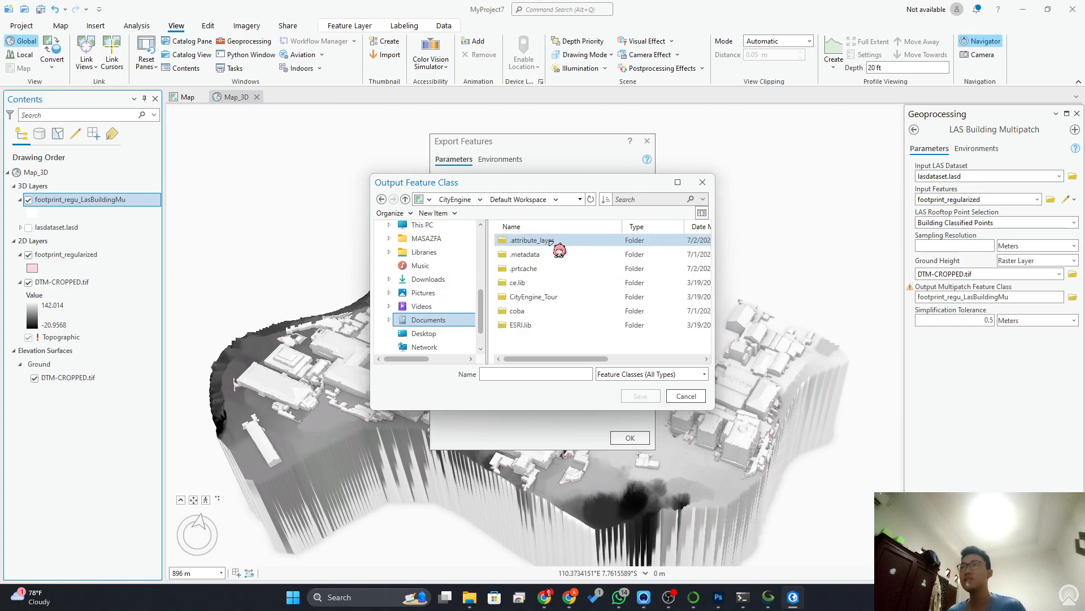
pyautogui.doubleClick(538, 312)
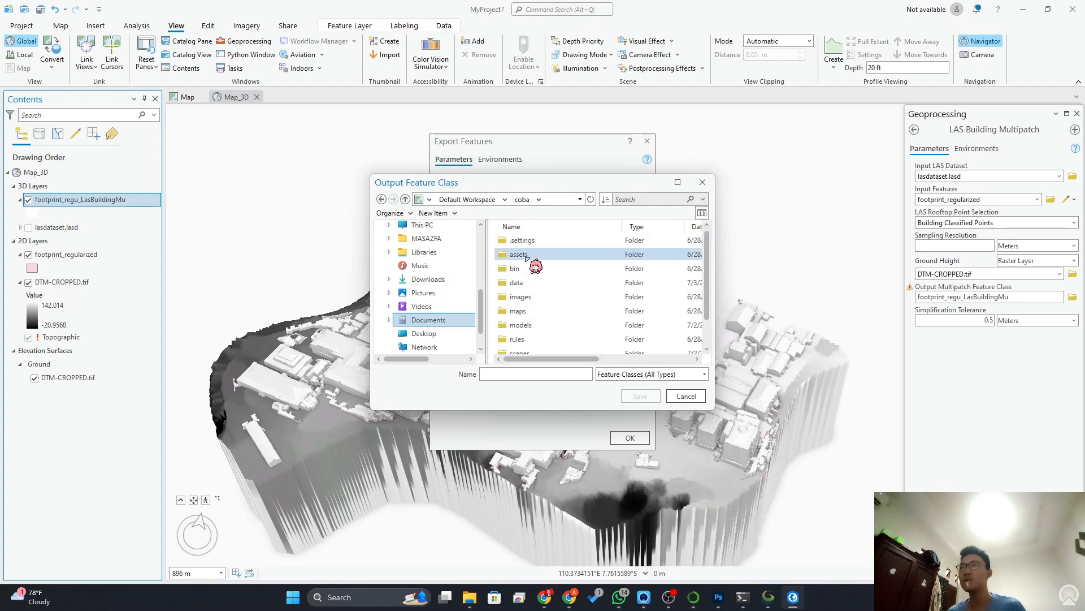
pyautogui.doubleClick(525, 256)
# Name the output feature class buildinglod2 and run the export.
pyautogui.write('buildinglod2')
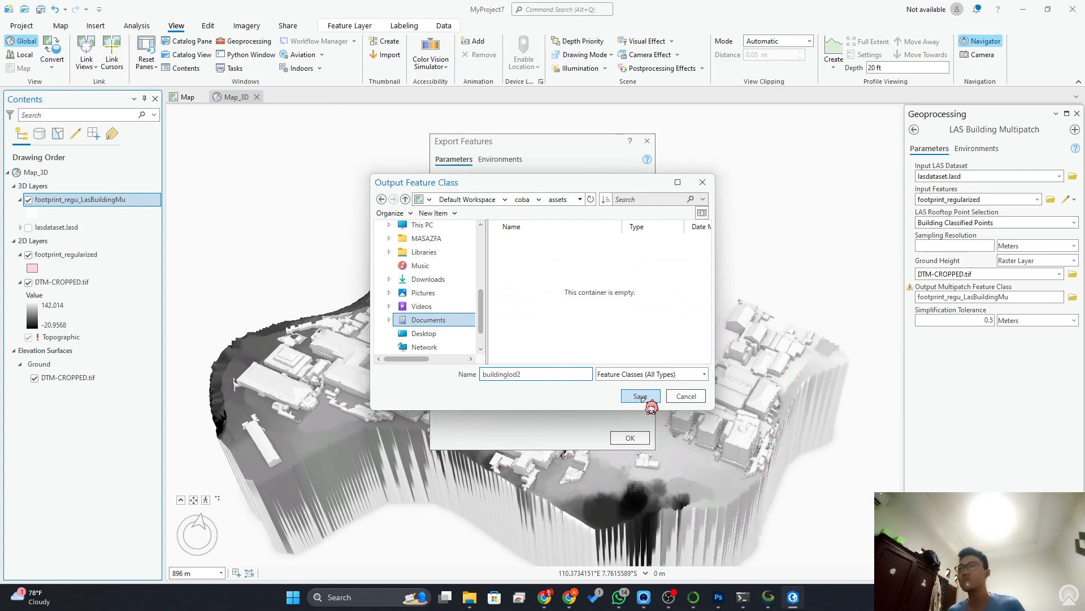
pyautogui.click(645, 396)
pyautogui.click(632, 439)
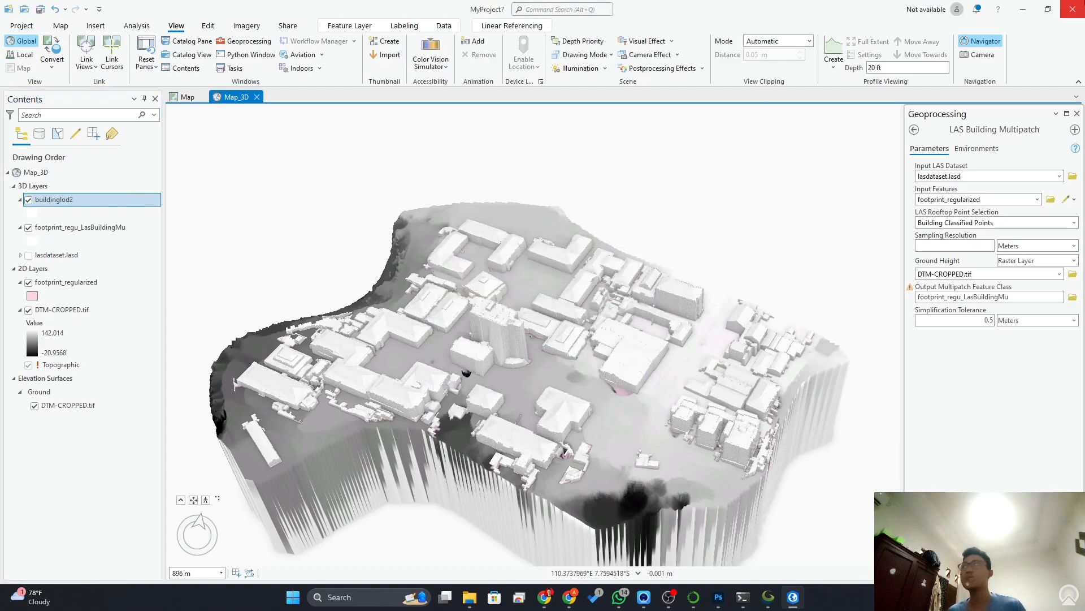
# Close the ArcGIS Pro project and launch CityEngine 2023.1.
pyautogui.click(1073, 8)
pyautogui.click(526, 320)
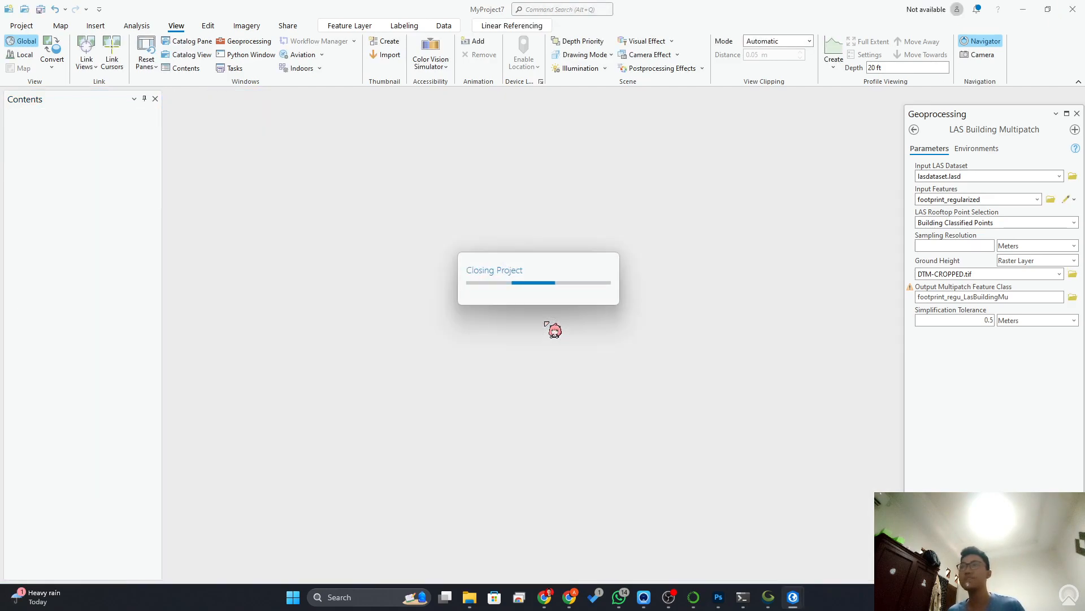
pyautogui.click(376, 597)
pyautogui.write('cityEngine 2023.1')
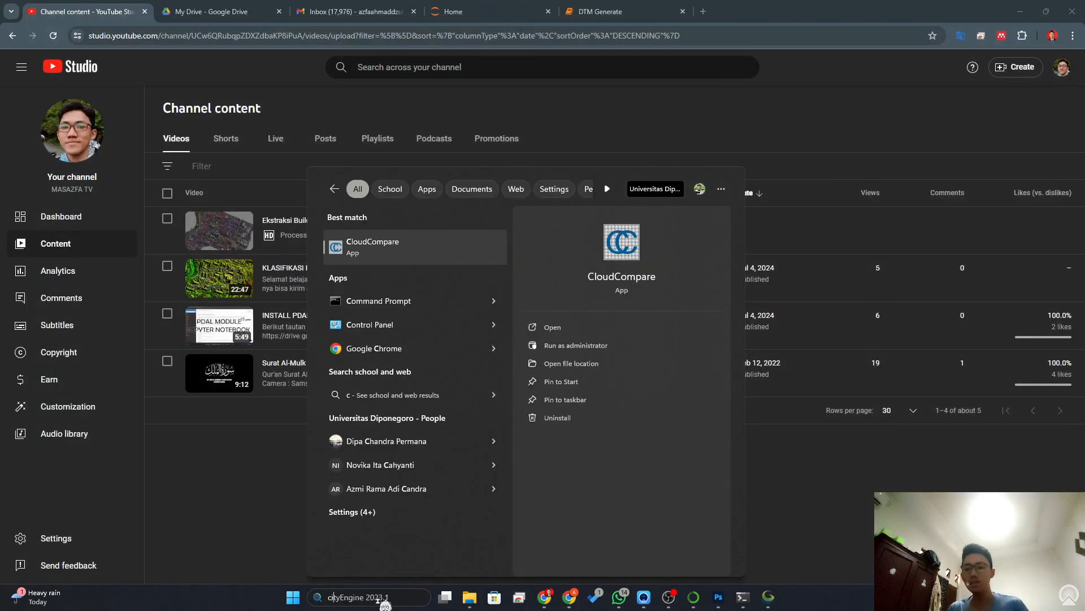
pyautogui.click(394, 242)
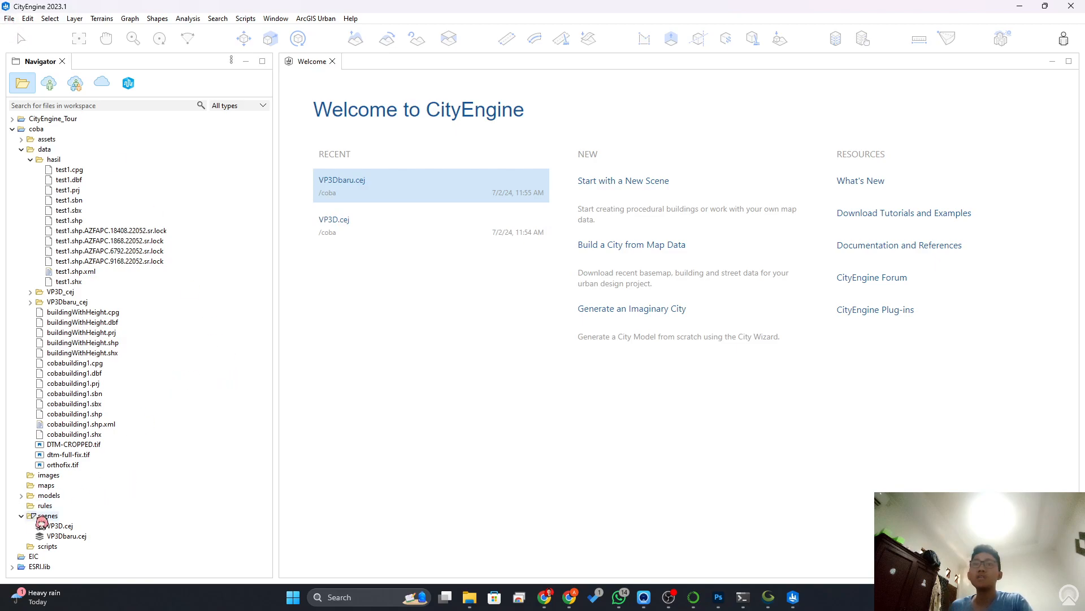
pyautogui.rightClick(56, 526)
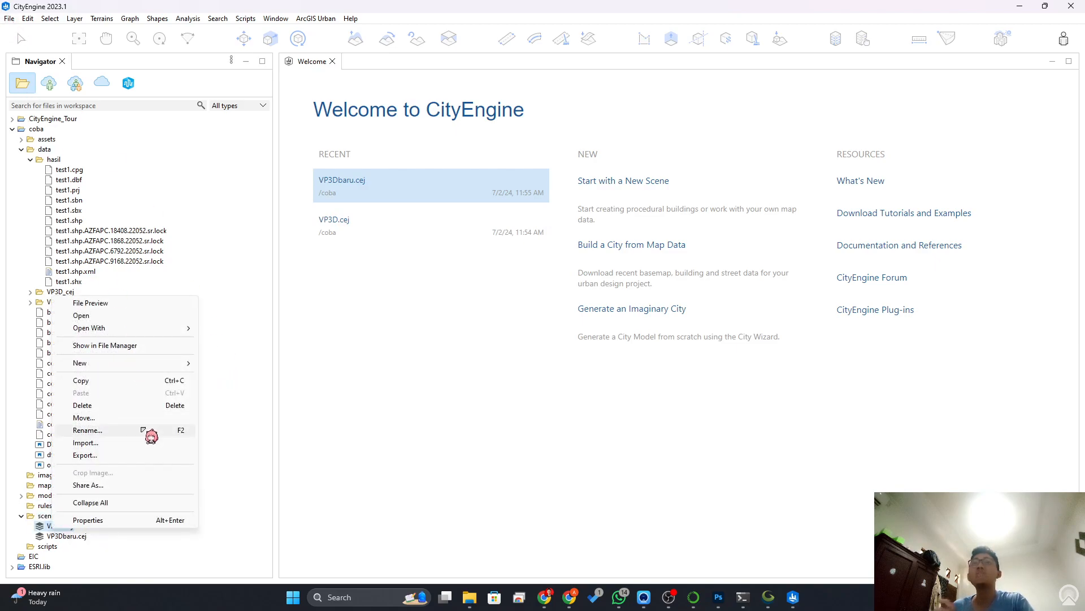
pyautogui.click(10, 18)
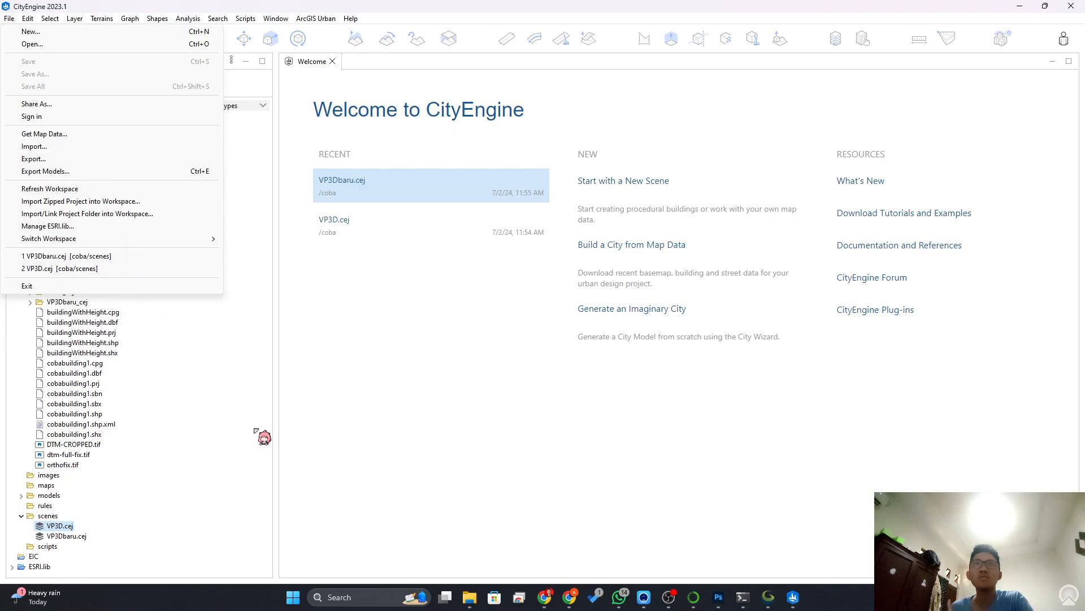
pyautogui.click(256, 431)
pyautogui.rightClick(36, 129)
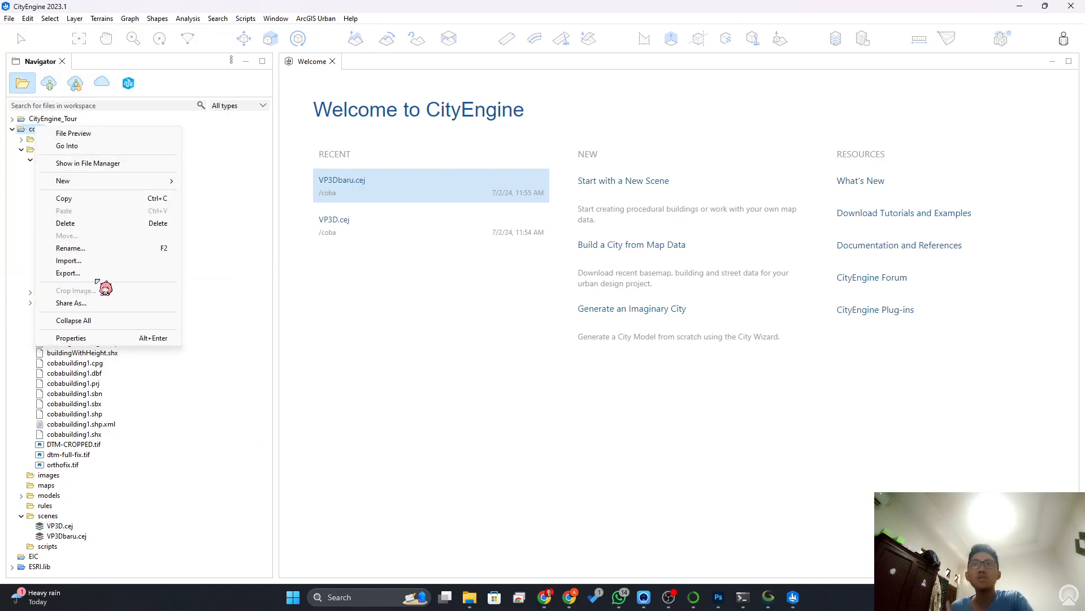
pyautogui.click(10, 18)
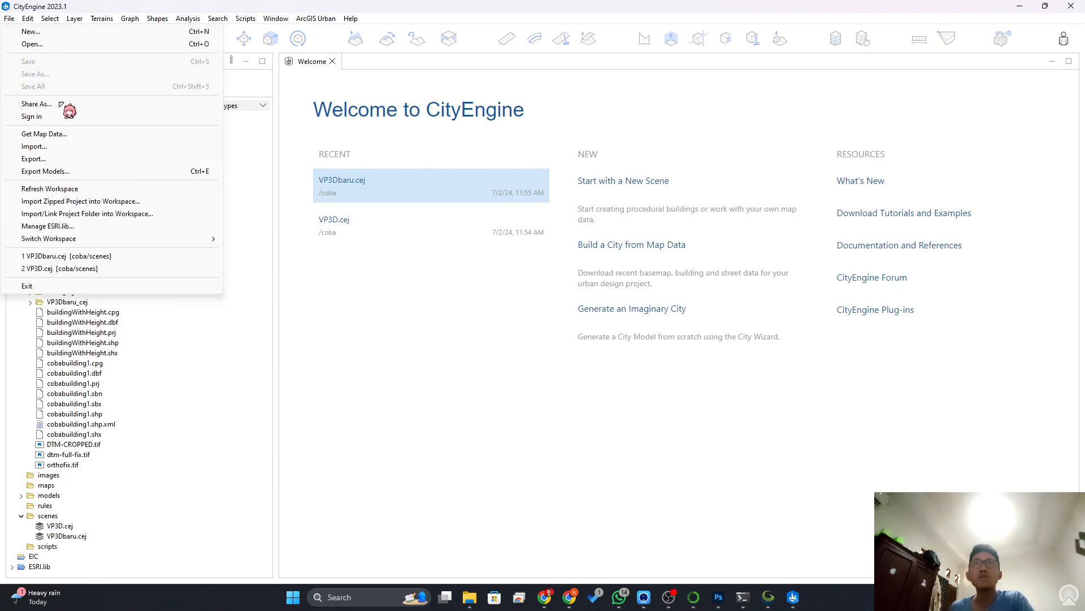
pyautogui.click(193, 31)
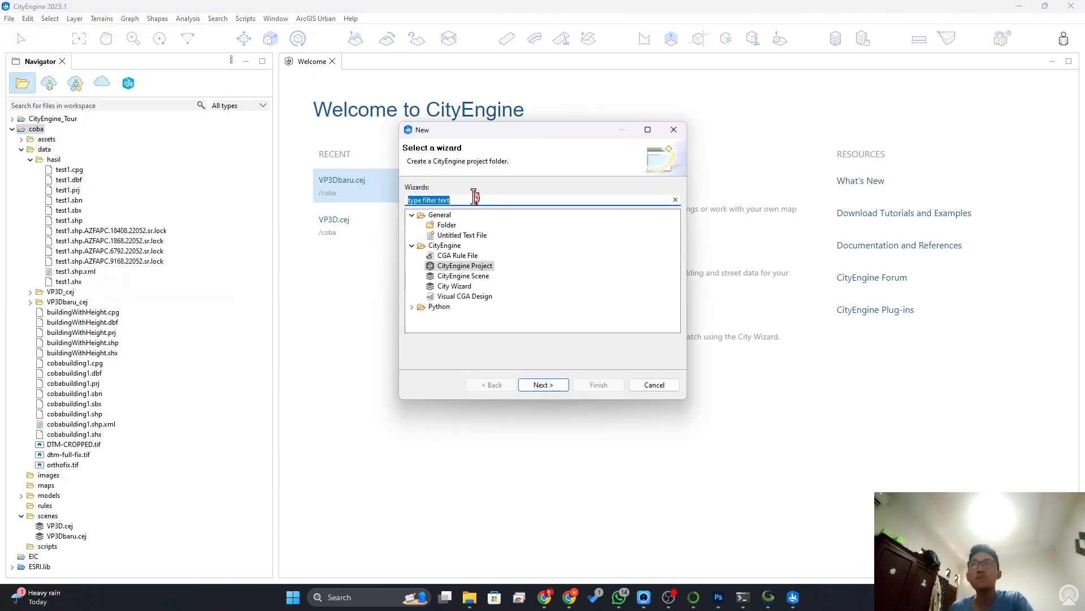
pyautogui.click(480, 266)
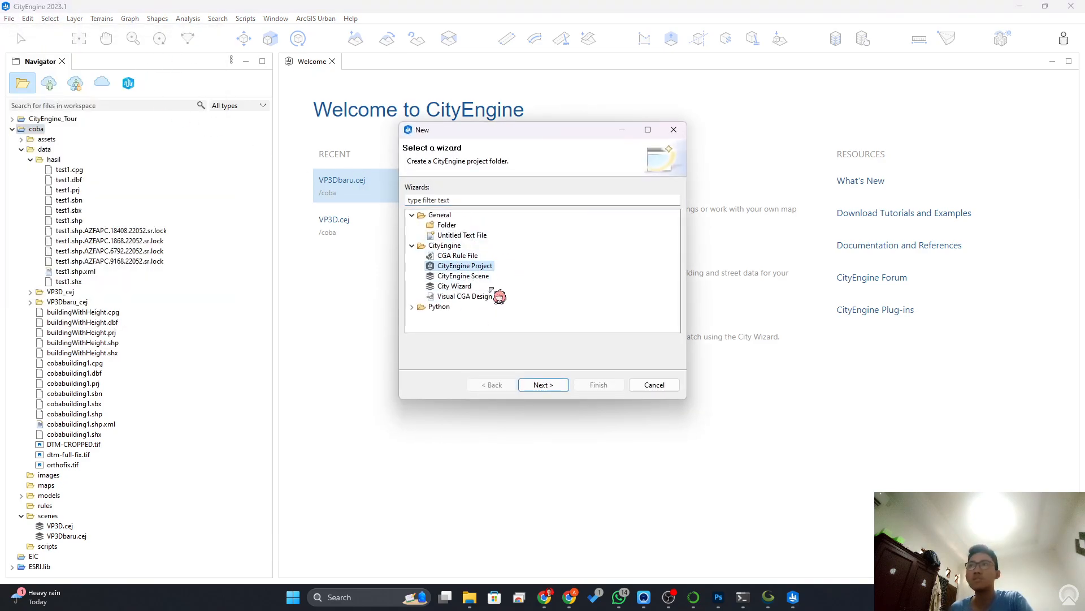
pyautogui.click(657, 386)
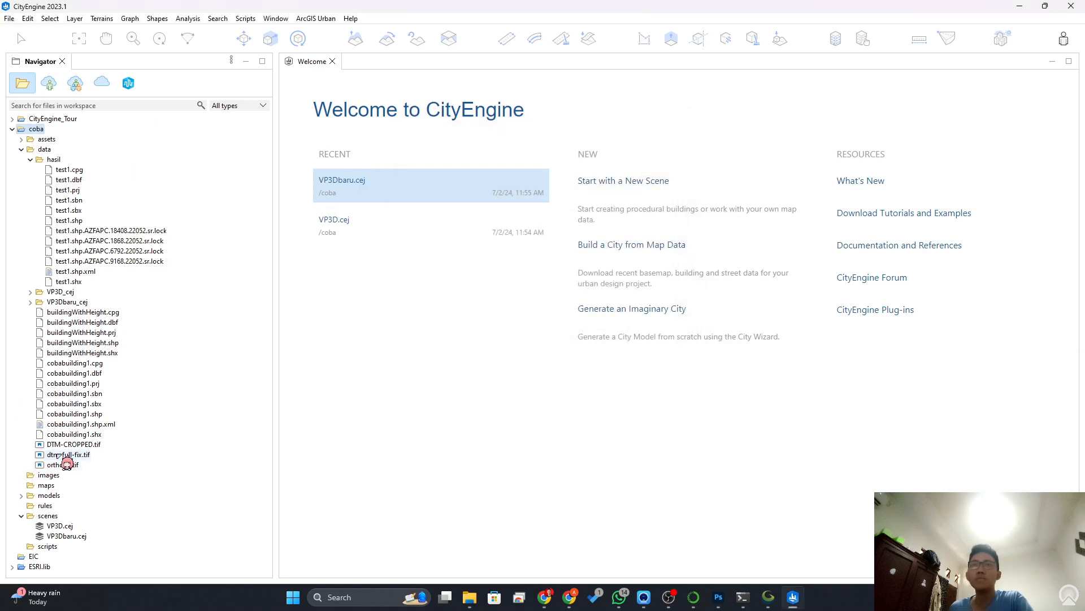
# Create a new CityEngine scene named tutor3dbuildinglod2.cej in the /coba/scenes folder.
pyautogui.rightClick(61, 526)
pyautogui.moveTo(104, 356)
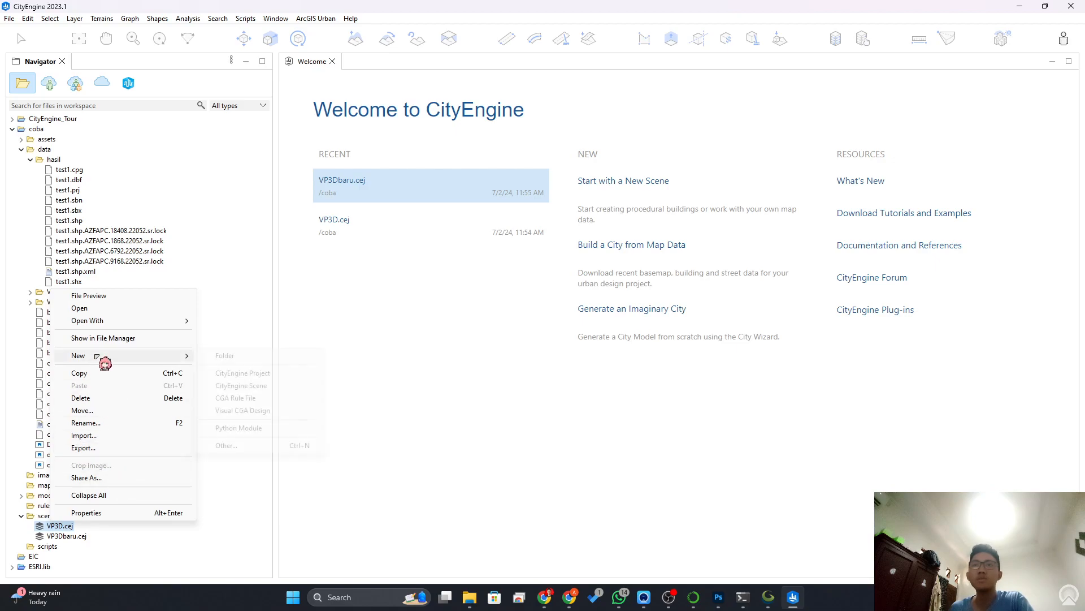
pyautogui.click(278, 386)
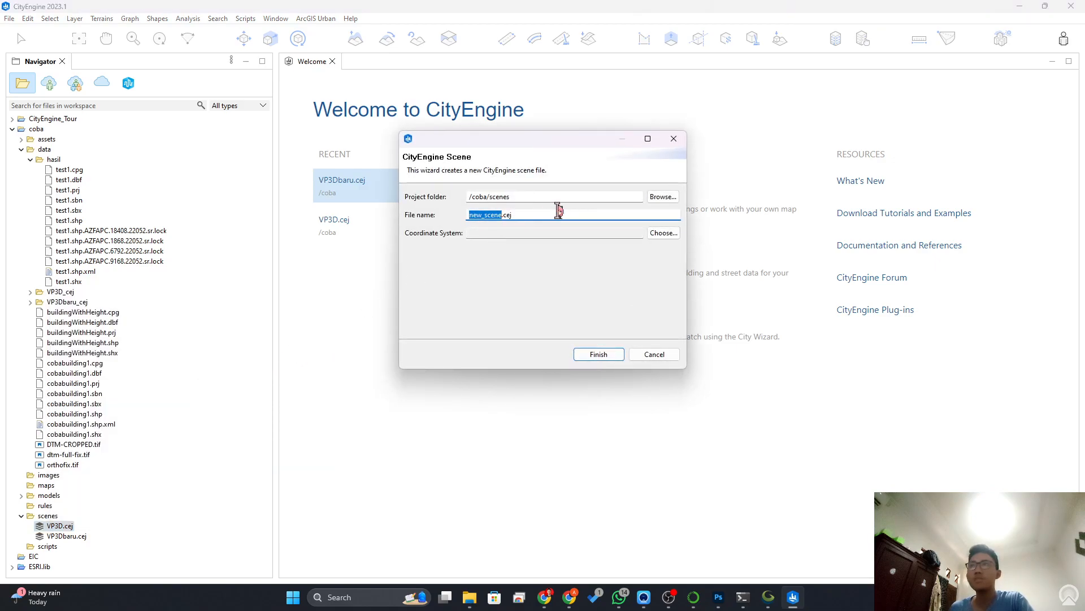
pyautogui.write('tutor3dbuildinglod2')
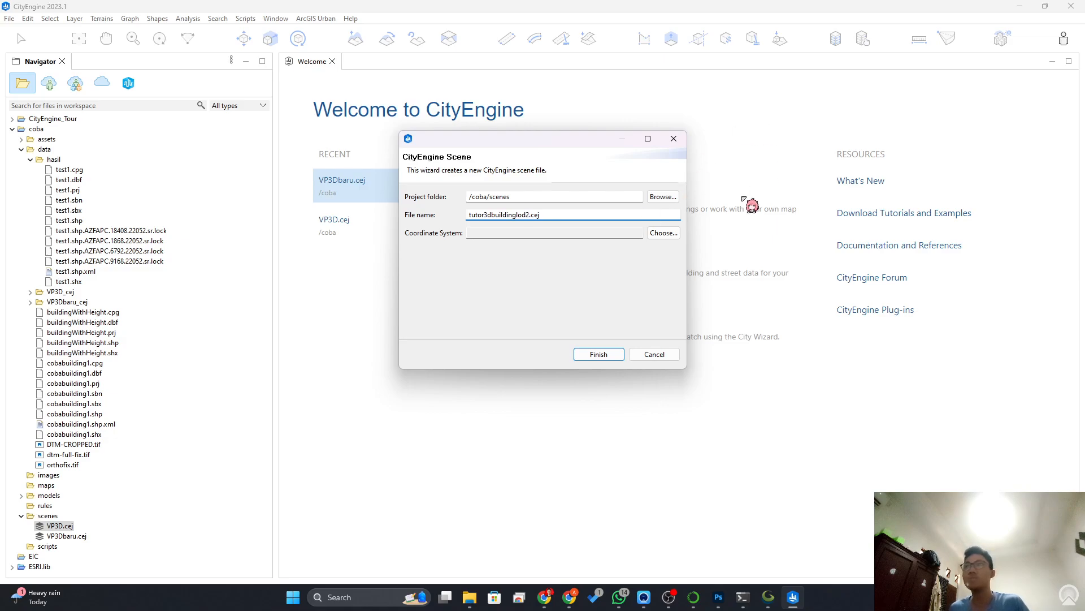
pyautogui.click(613, 353)
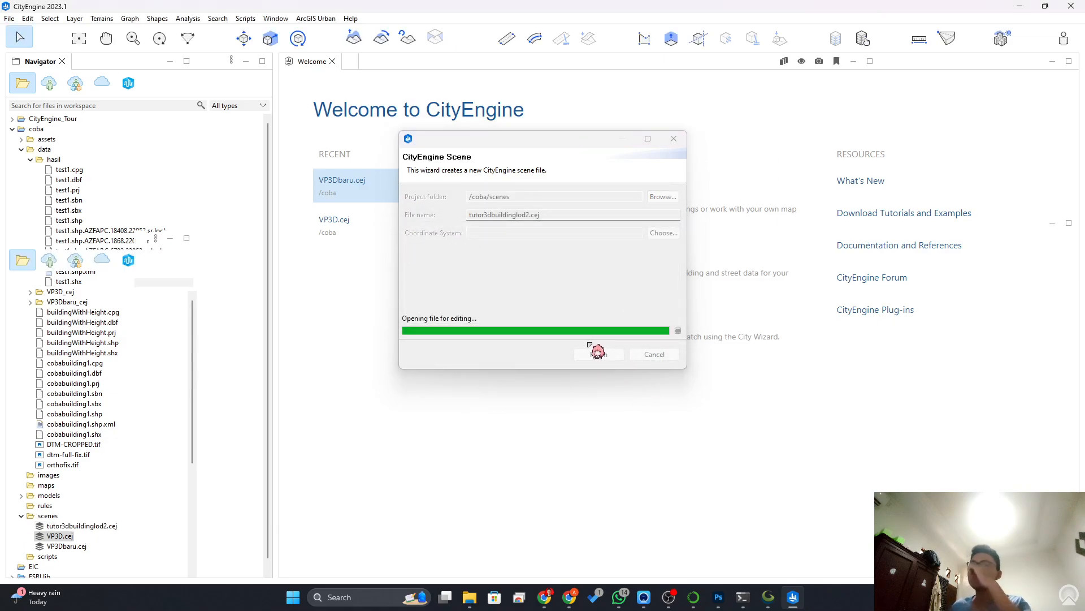
# Start a Terrain Import of DTM-CROPPED.tif from the data folder, with WGS 1984 UTM Zone 49S as the scene coordinate system.
pyautogui.scroll(-2, 162, 451)
pyautogui.scroll(2, 131, 427)
pyautogui.click(31, 336)
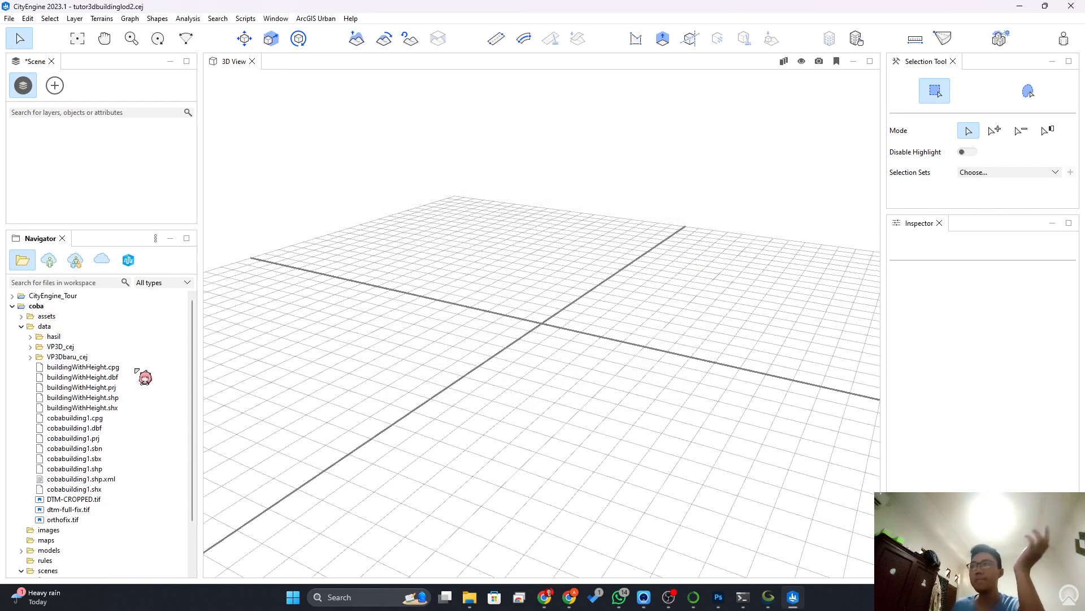
pyautogui.scroll(-2, 91, 433)
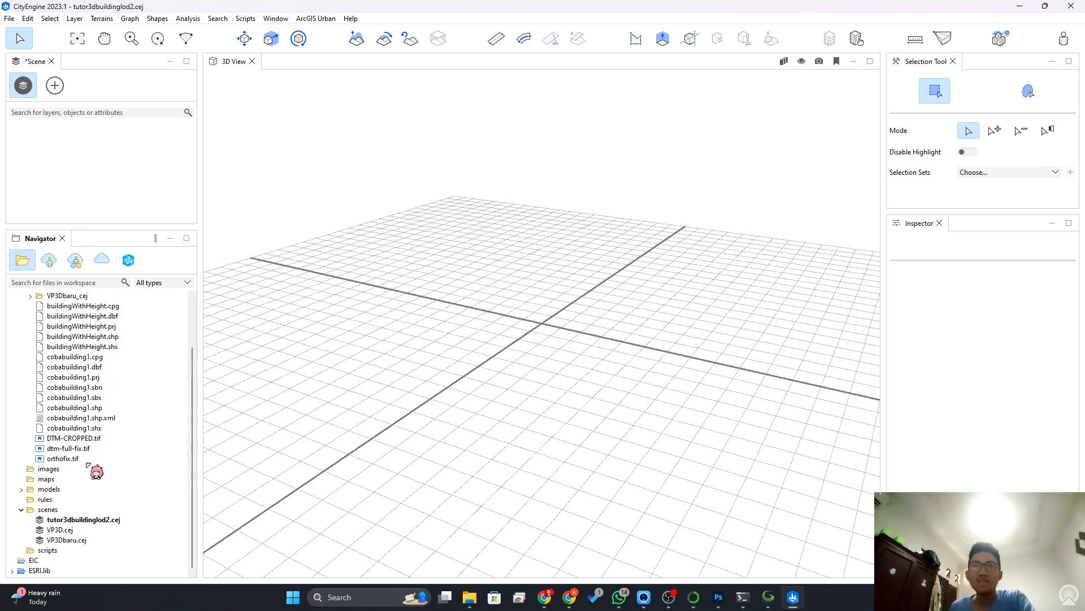
pyautogui.click(126, 438)
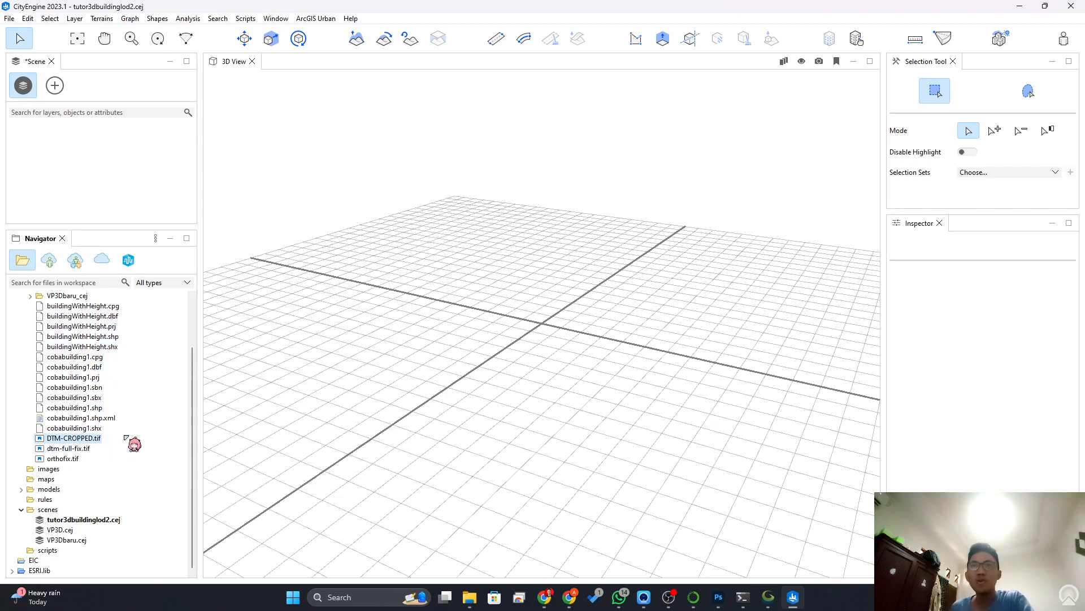
pyautogui.rightClick(80, 440)
pyautogui.click(159, 354)
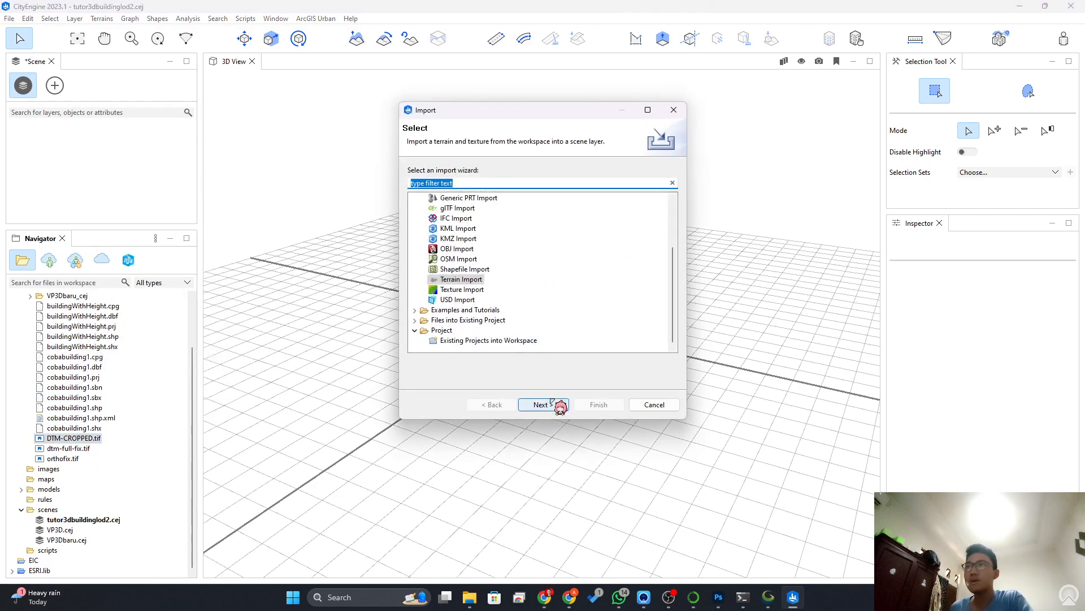
pyautogui.click(461, 279)
pyautogui.click(564, 405)
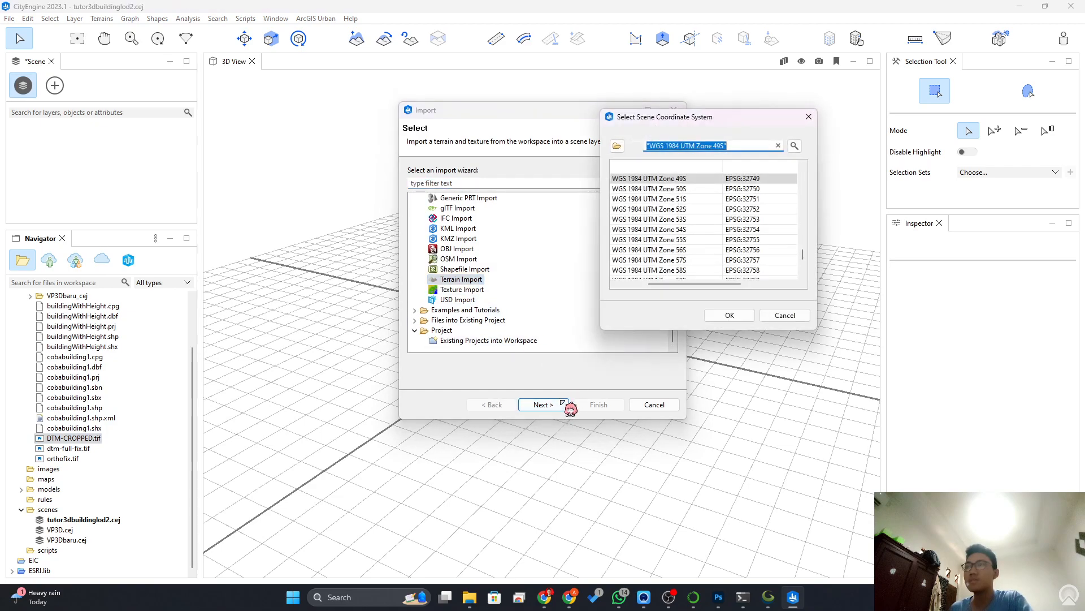
pyautogui.click(741, 316)
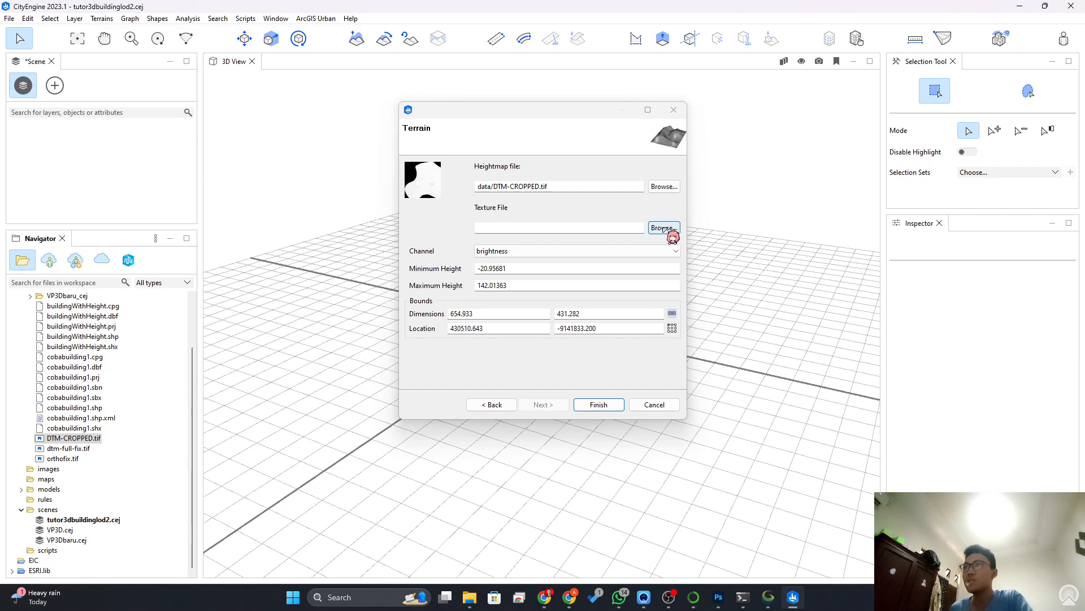
# Set orthofix.tif from the coba/data folder as the terrain's texture file and finish the terrain import.
pyautogui.click(664, 228)
pyautogui.click(613, 142)
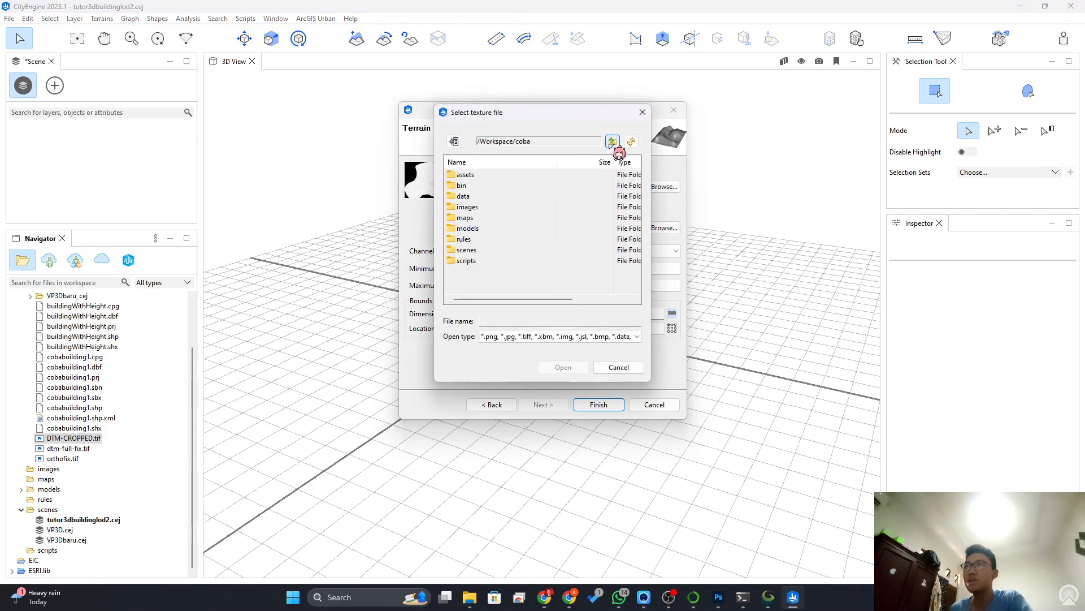
pyautogui.doubleClick(490, 196)
pyautogui.click(473, 228)
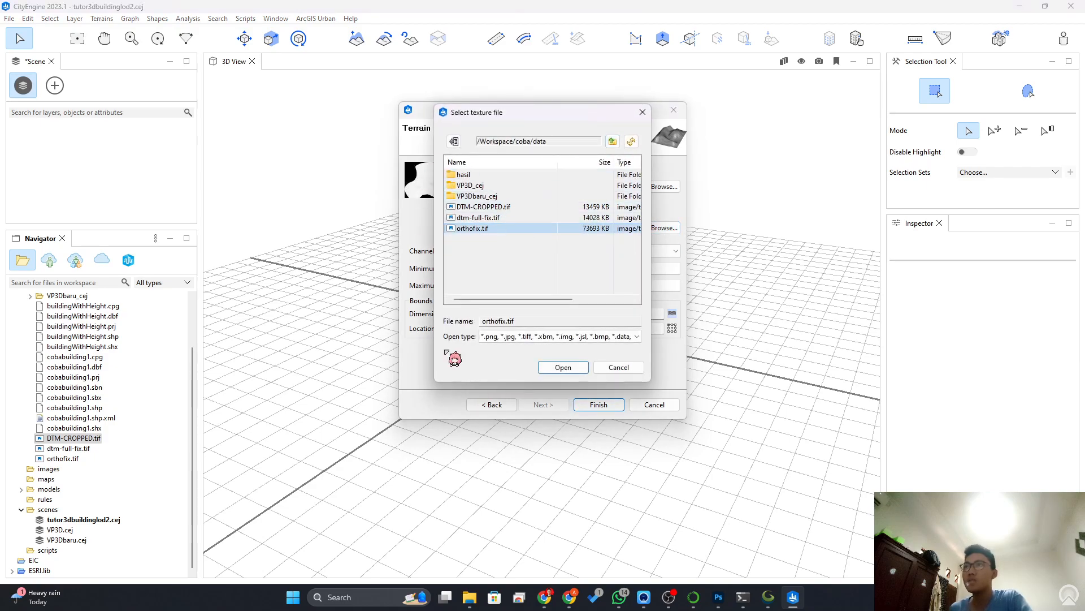
pyautogui.click(563, 367)
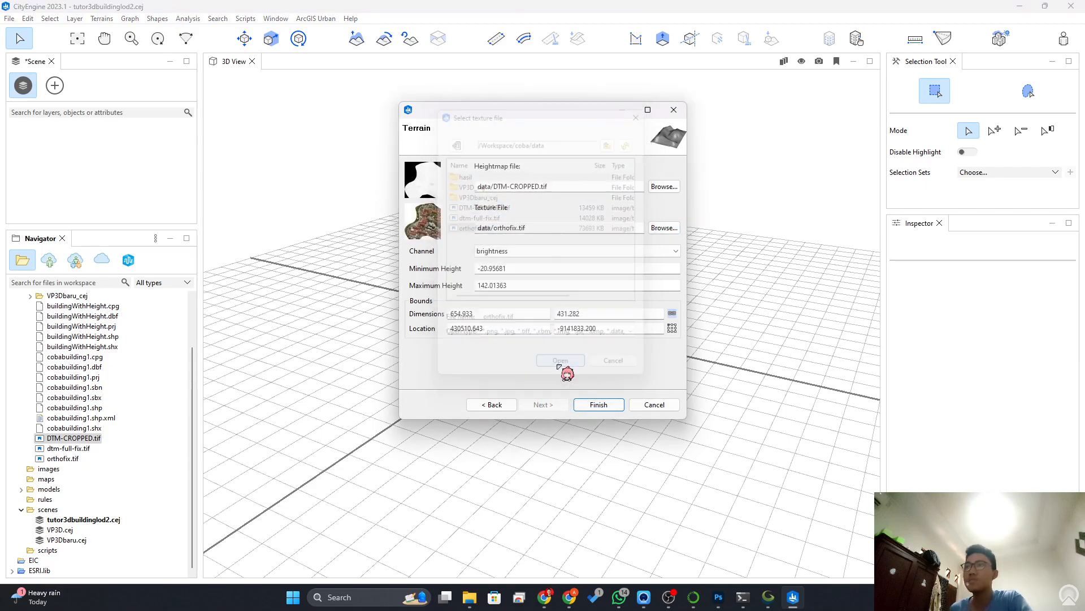
pyautogui.click(613, 406)
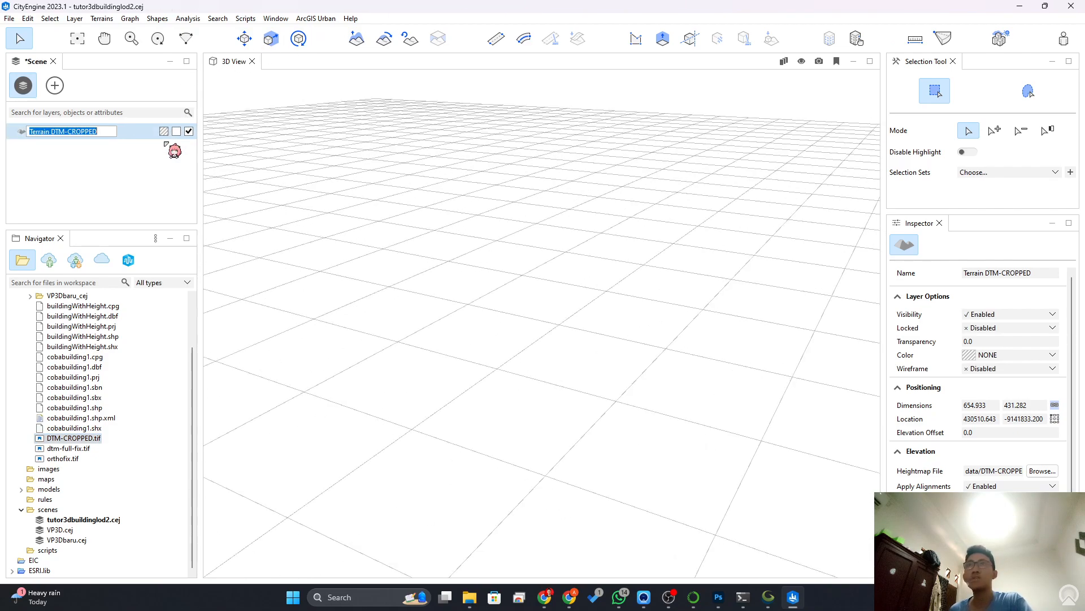
# Import the buildinglod2.shp multipatch shapefile from the assets folder into the scene with the default import settings.
pyautogui.click(158, 39)
pyautogui.moveTo(352, 133); pyautogui.dragTo(375, 215)
pyautogui.scroll(-5, 375, 214)
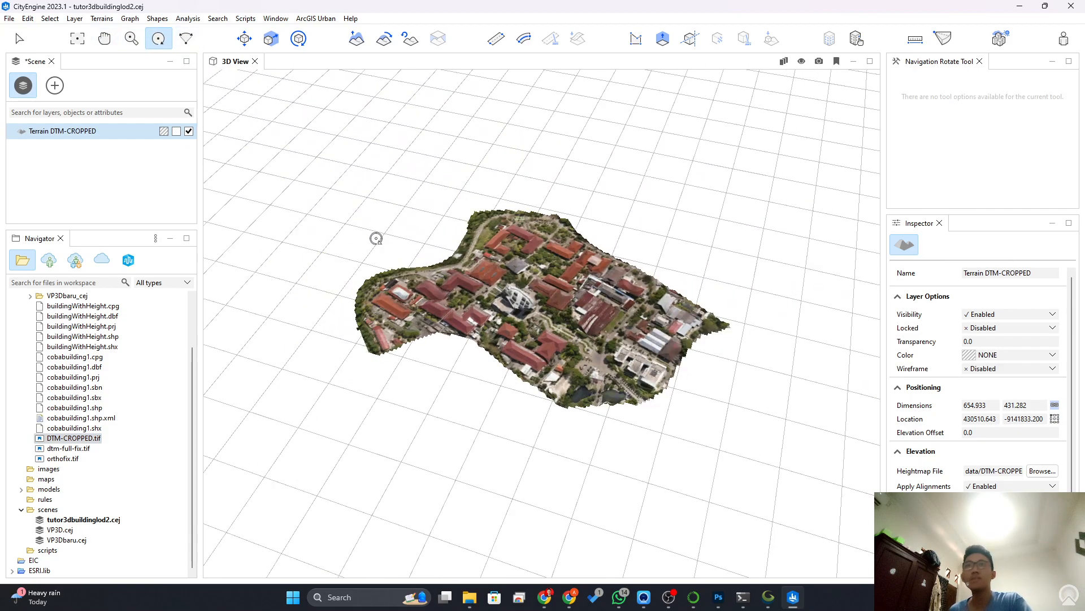
pyautogui.scroll(2, 109, 505)
pyautogui.click(22, 326)
pyautogui.click(22, 316)
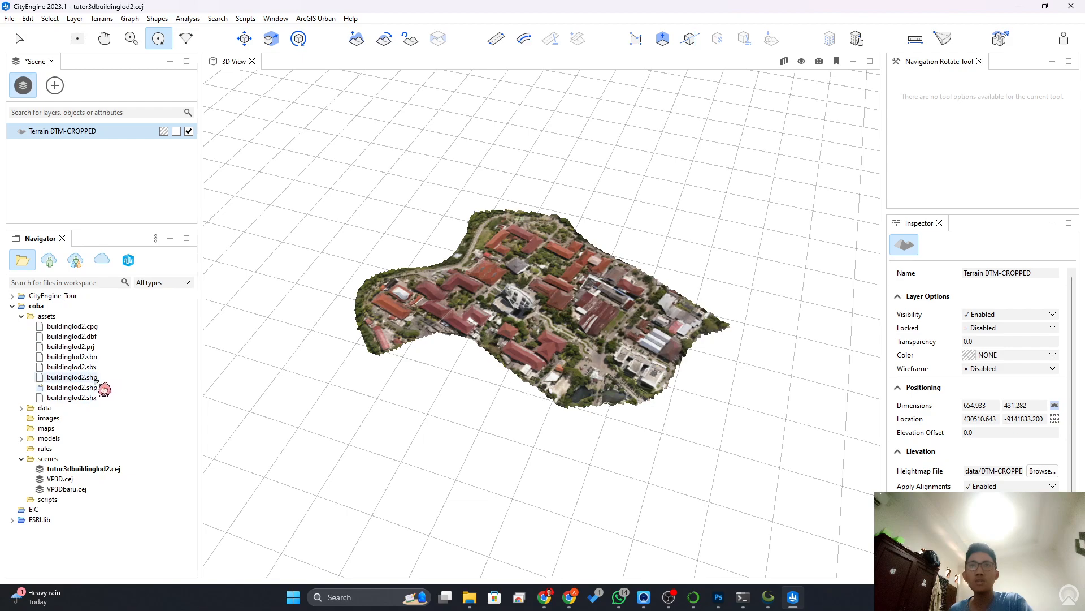
pyautogui.rightClick(92, 377)
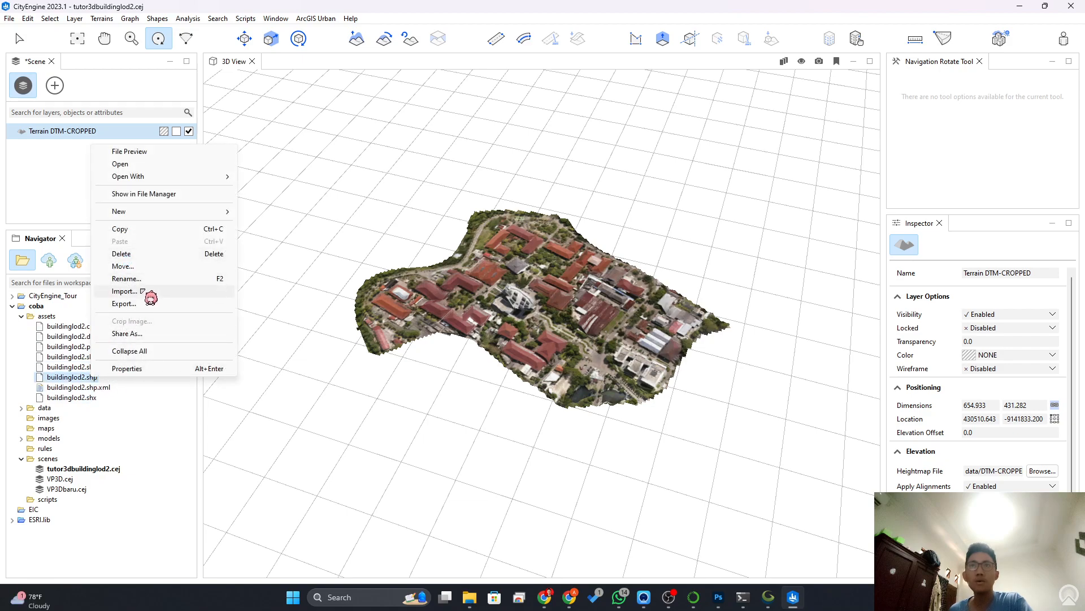
pyautogui.press('Escape')
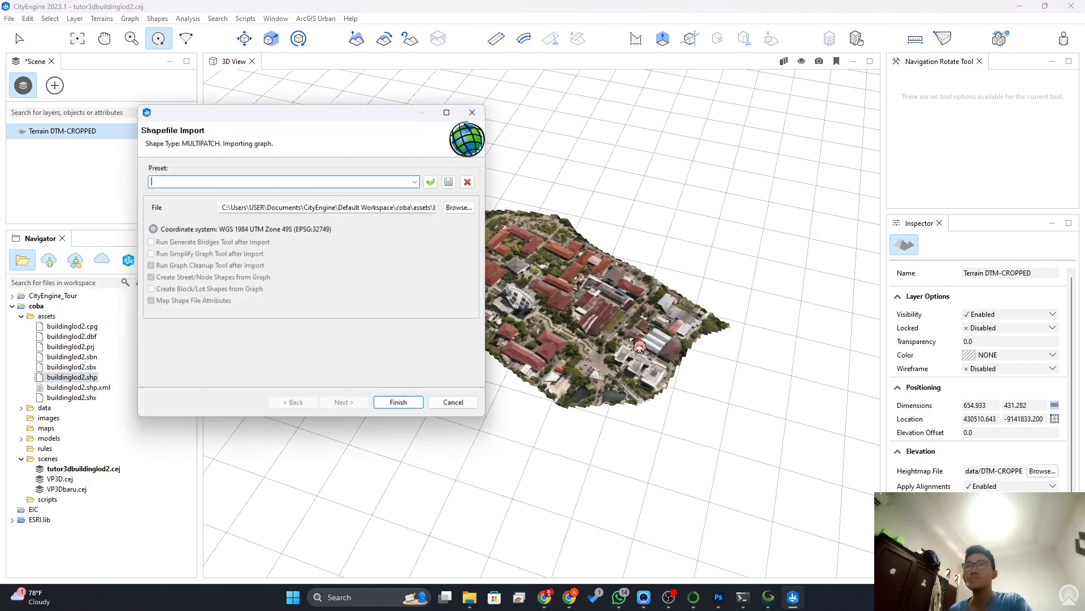
pyautogui.click(411, 402)
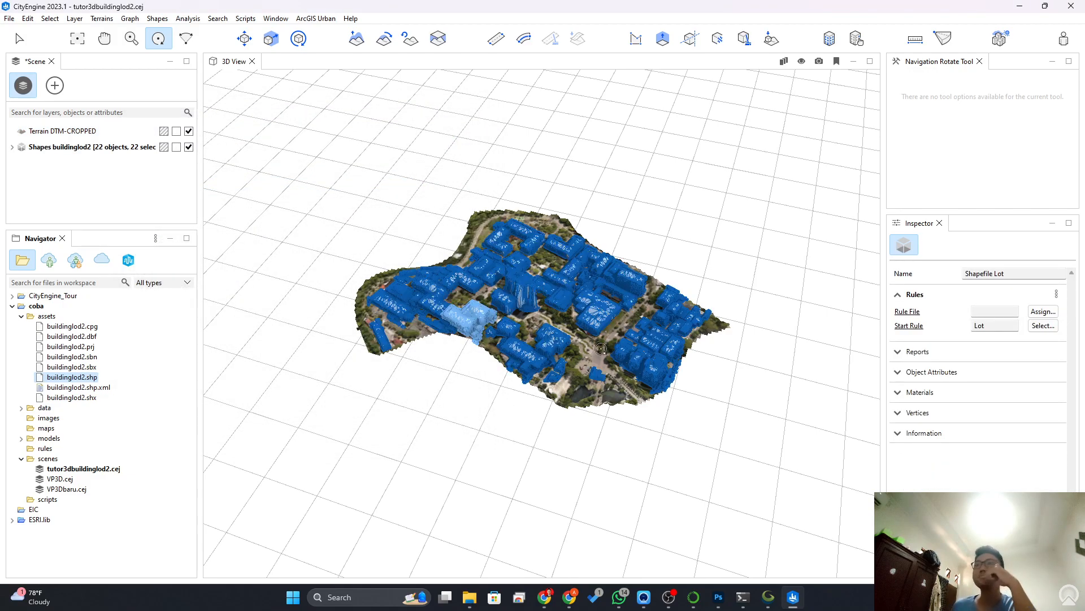
# Clear the selection and inspect the imported LOD2 buildings on the terrain from close up and from above.
pyautogui.moveTo(574, 353); pyautogui.dragTo(545, 320)
pyautogui.scroll(5, 546, 320)
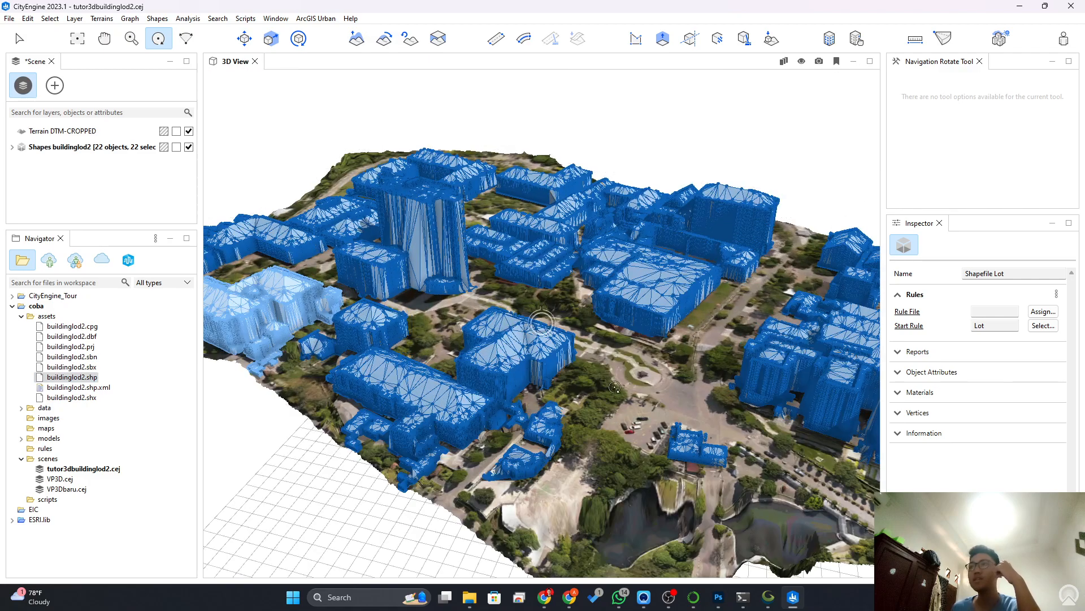
pyautogui.click(623, 343)
pyautogui.scroll(-6, 623, 344)
pyautogui.moveTo(550, 290); pyautogui.dragTo(557, 246)
pyautogui.scroll(3, 553, 295)
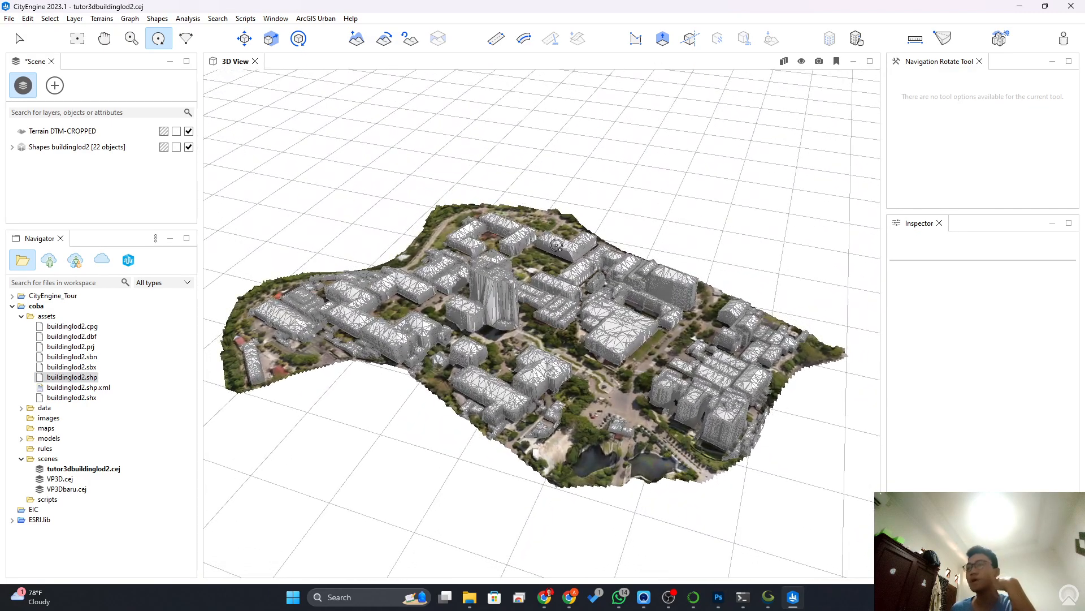
# Assign Building_Mass_Texturizer.cga from ESRI.lib/rules/Buildings to all objects of the buildinglod2 shape layer and generate their models.
pyautogui.click(99, 148)
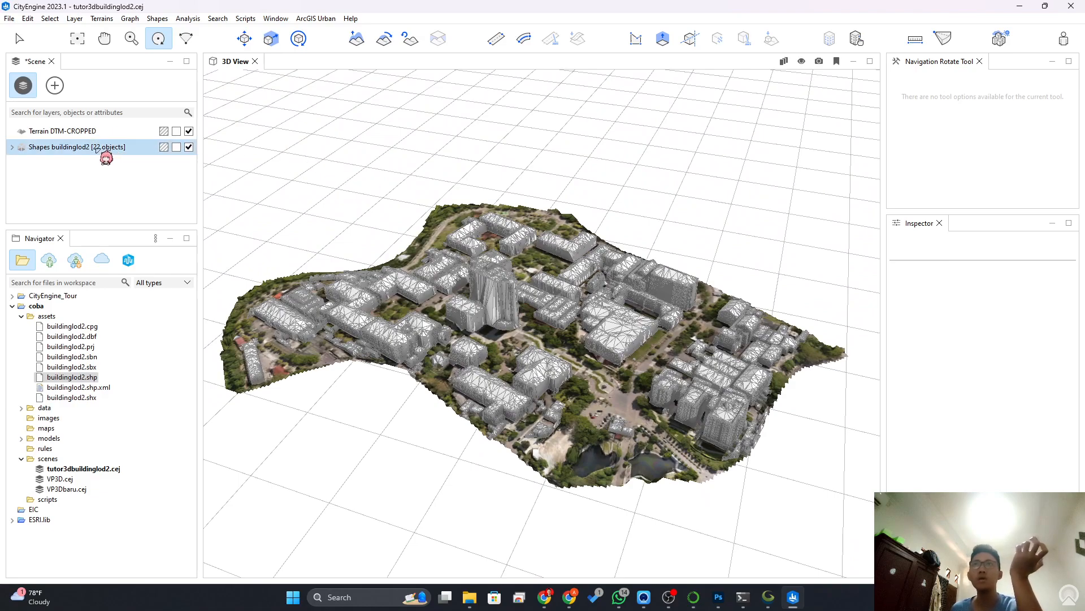
pyautogui.rightClick(94, 148)
pyautogui.click(116, 153)
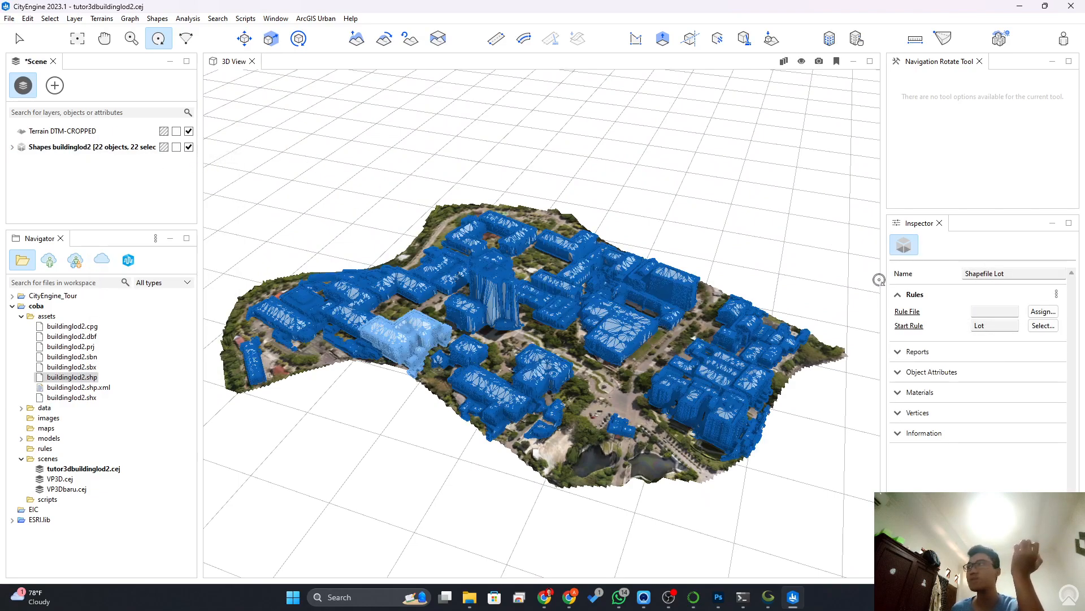
pyautogui.click(1043, 311)
pyautogui.click(613, 142)
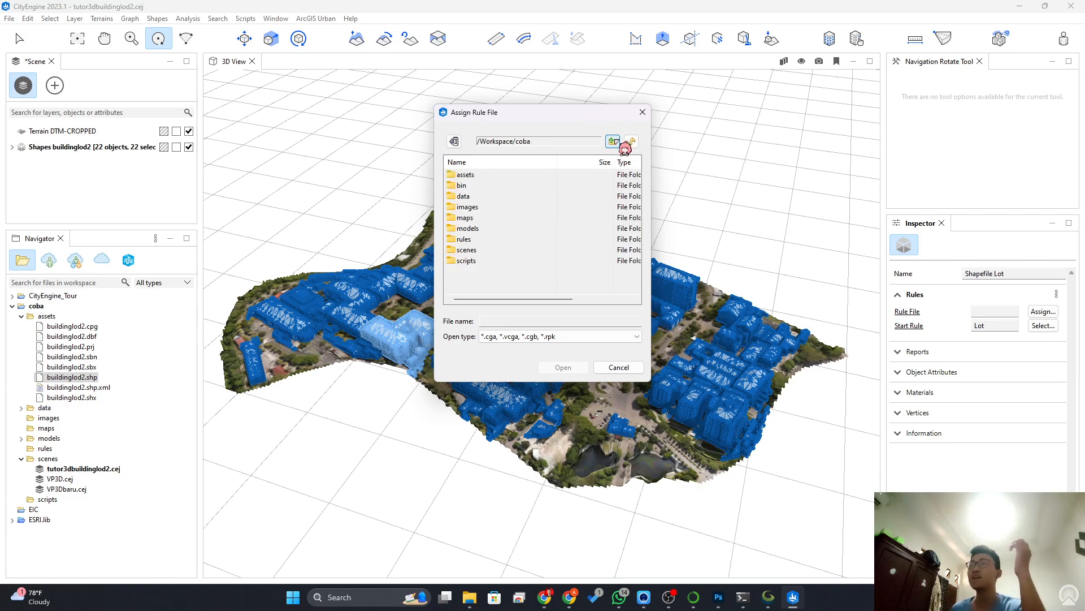
pyautogui.click(612, 141)
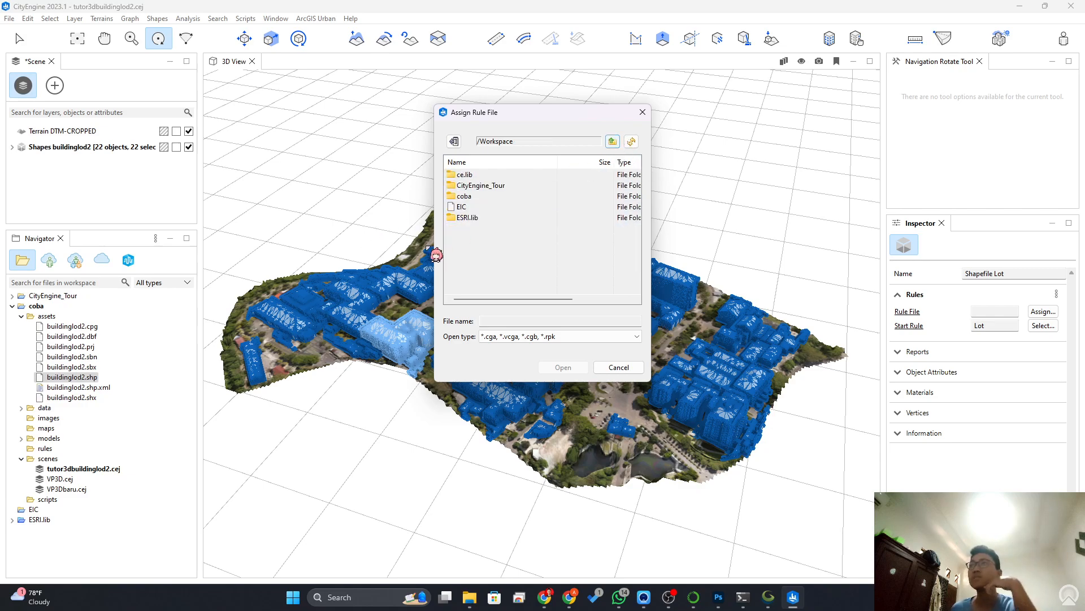
pyautogui.doubleClick(475, 219)
pyautogui.doubleClick(465, 239)
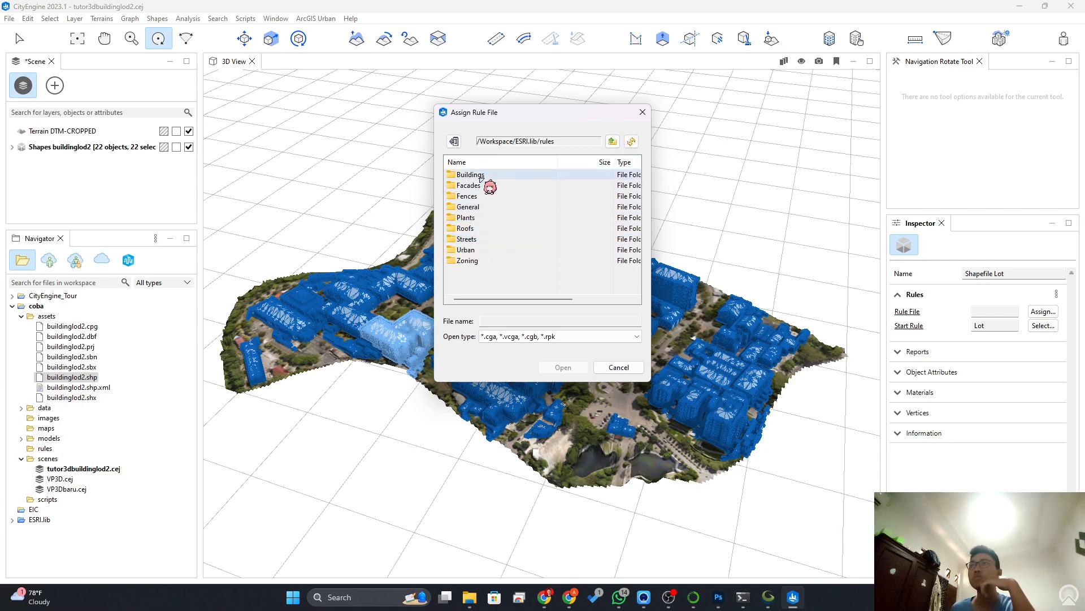
pyautogui.doubleClick(480, 177)
pyautogui.click(520, 196)
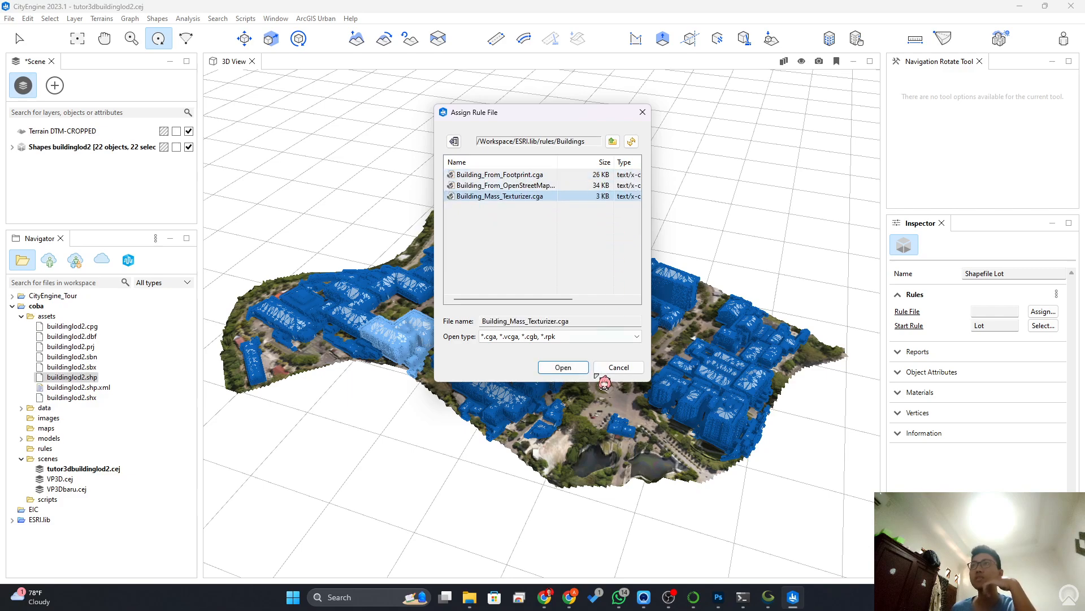
pyautogui.click(577, 369)
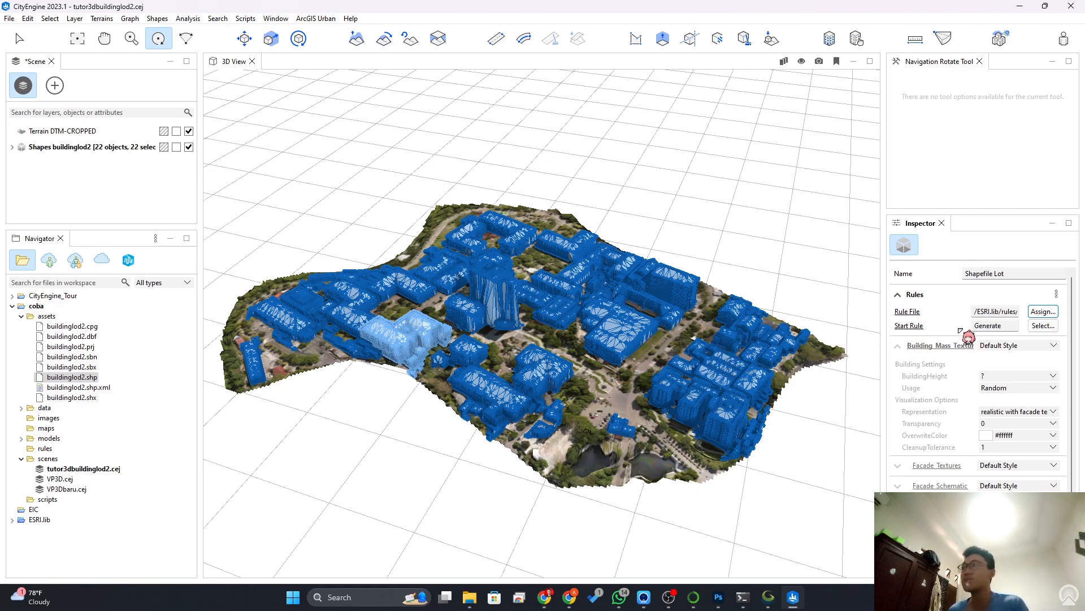
pyautogui.click(829, 39)
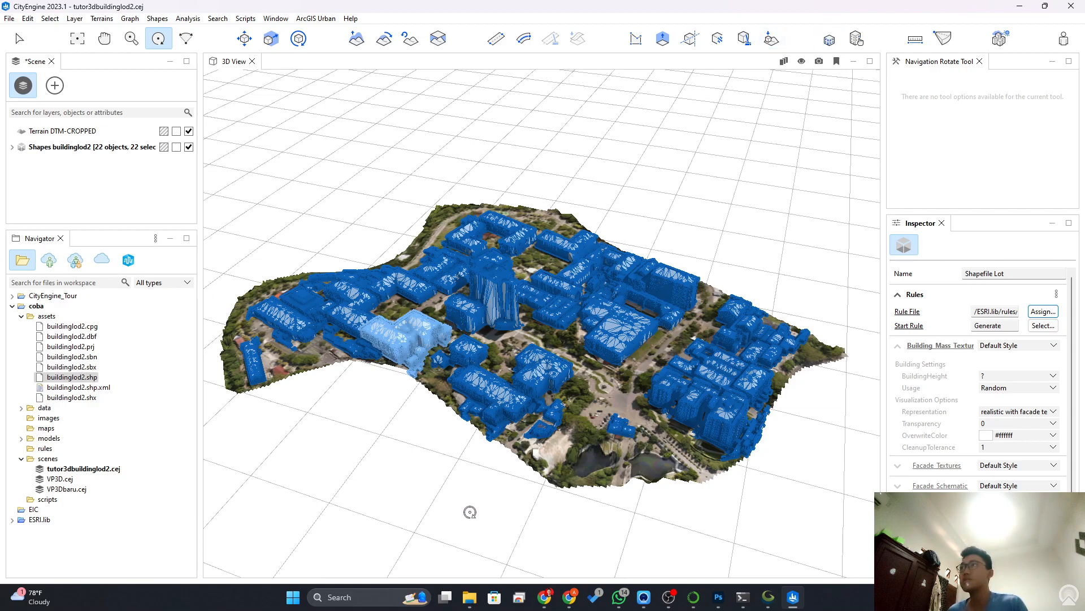
pyautogui.click(441, 453)
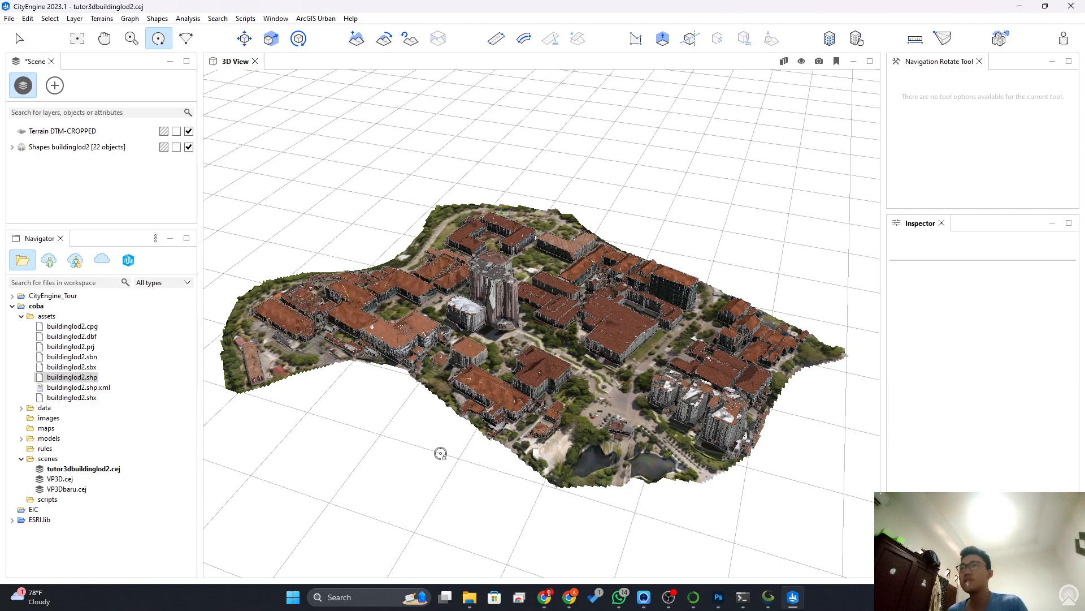
# Try to export the models of the buildinglod2 shape layer in Keyhole Markup Language (KML) format.
pyautogui.click(86, 147)
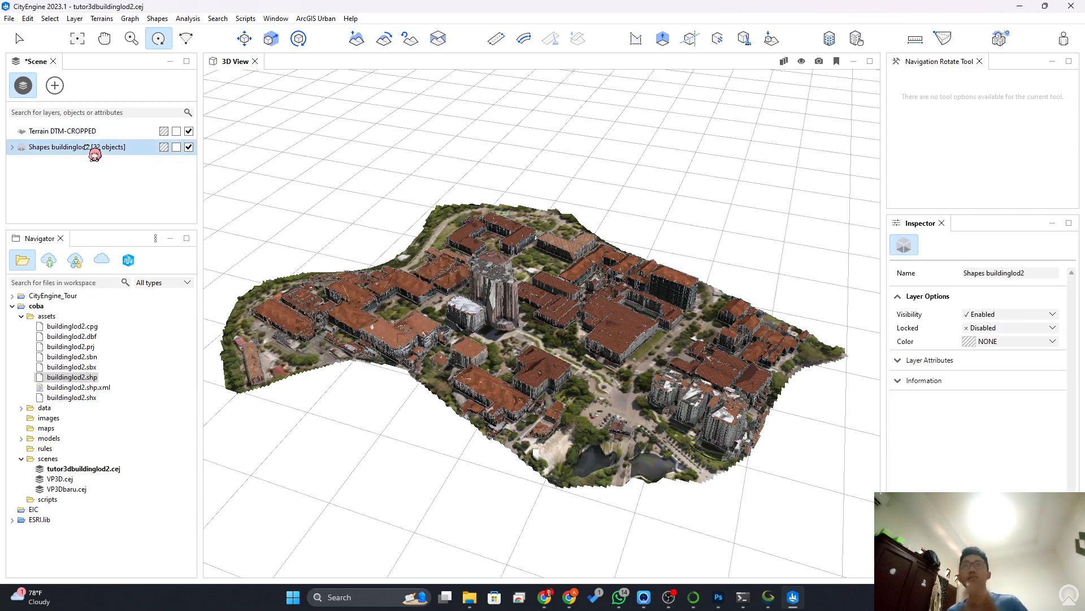
pyautogui.rightClick(86, 146)
pyautogui.click(132, 156)
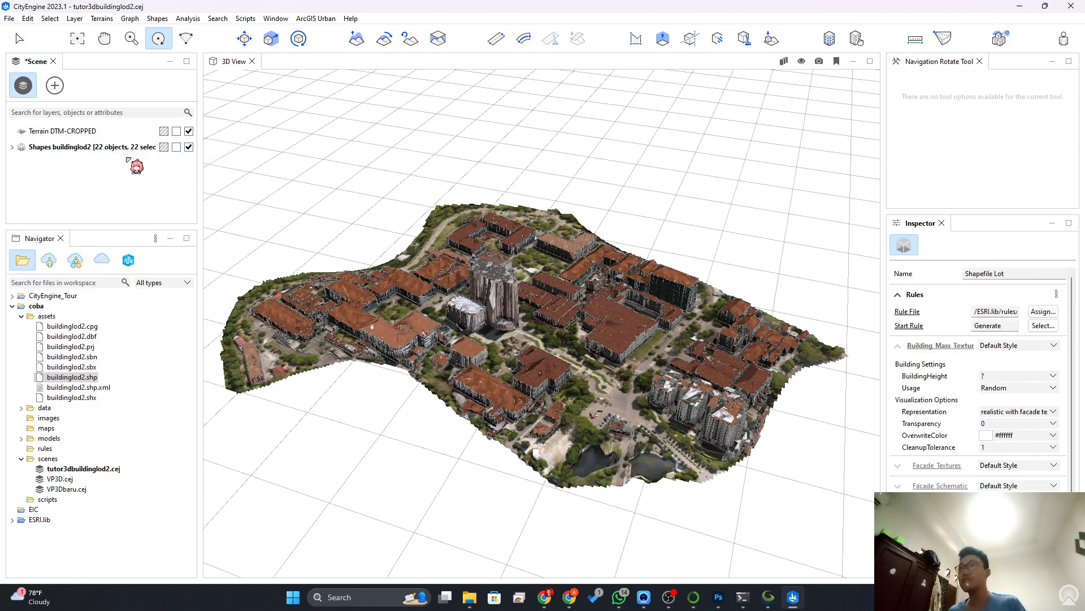
pyautogui.rightClick(135, 148)
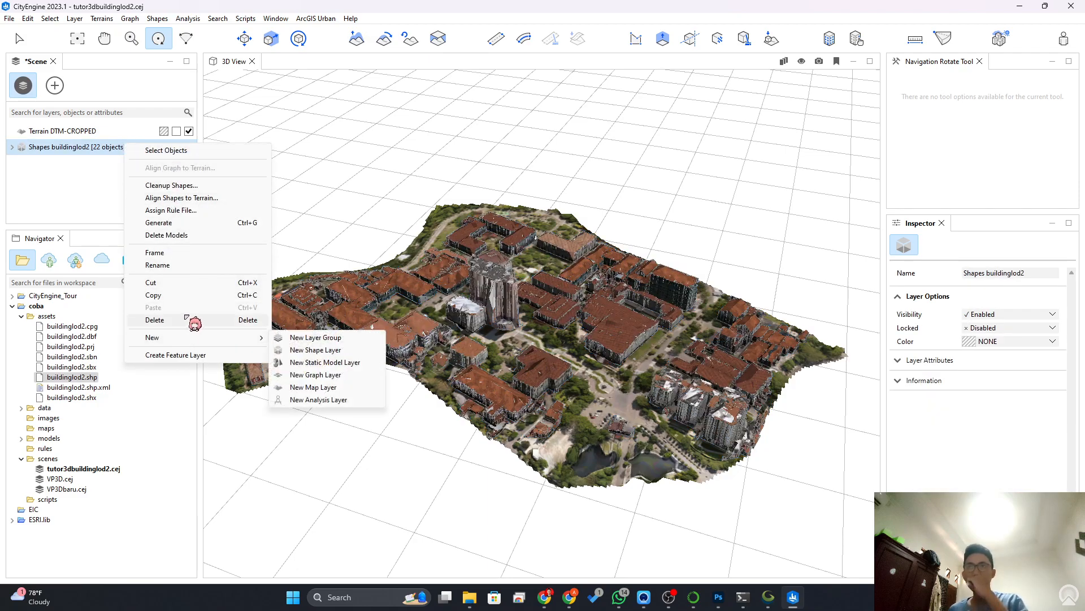
pyautogui.click(9, 20)
pyautogui.click(64, 2)
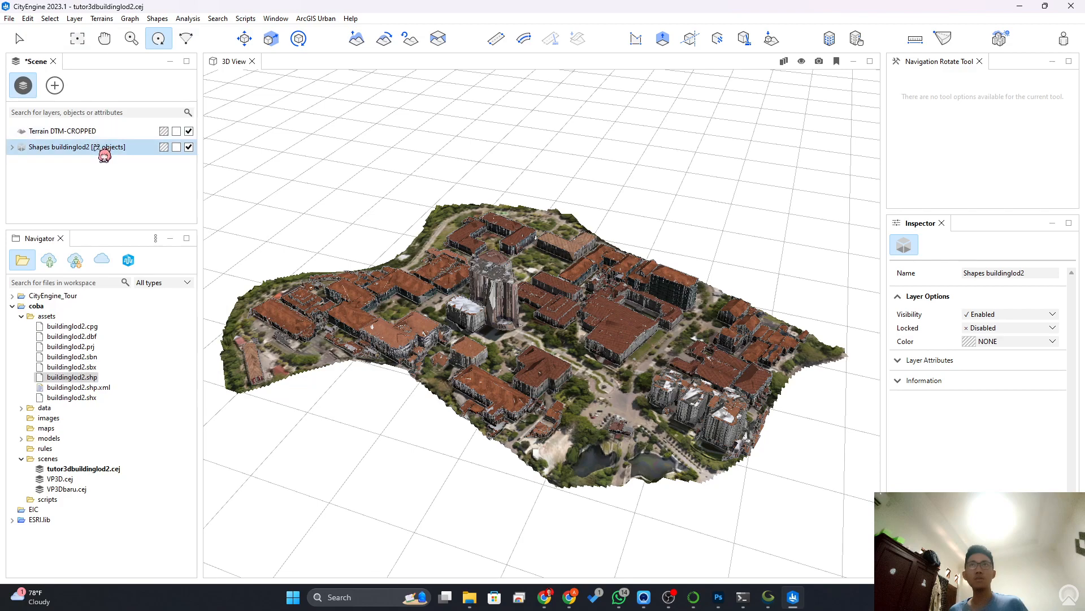
pyautogui.click(8, 18)
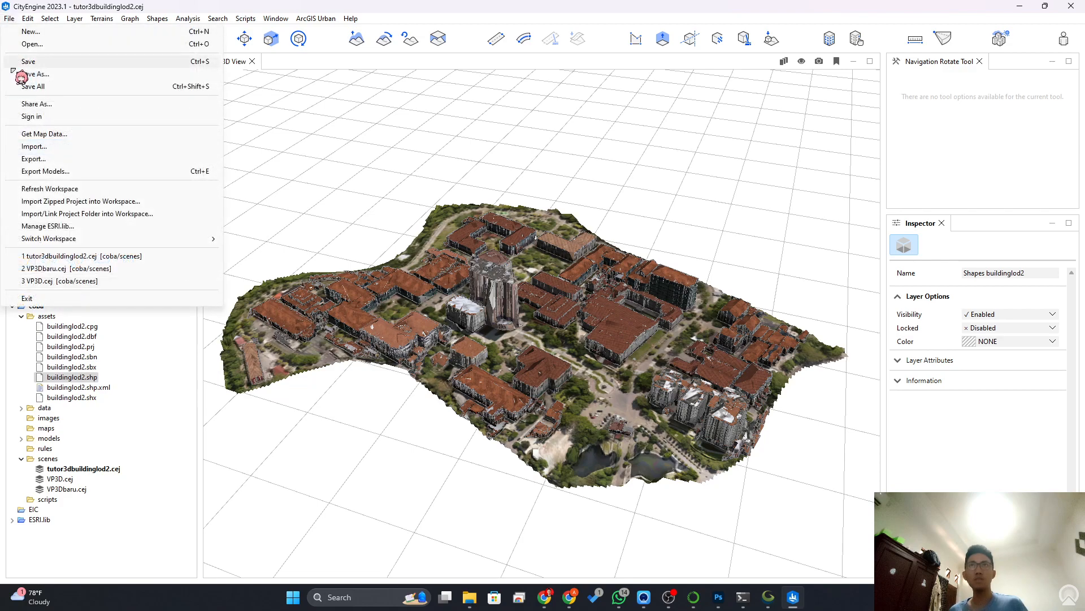
pyautogui.click(62, 171)
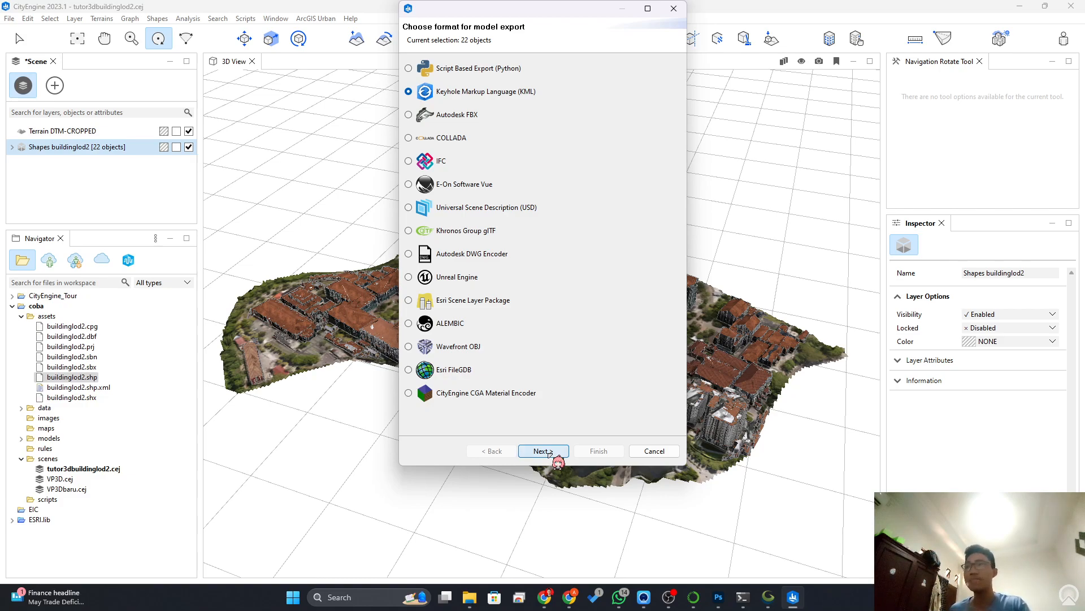
pyautogui.click(544, 451)
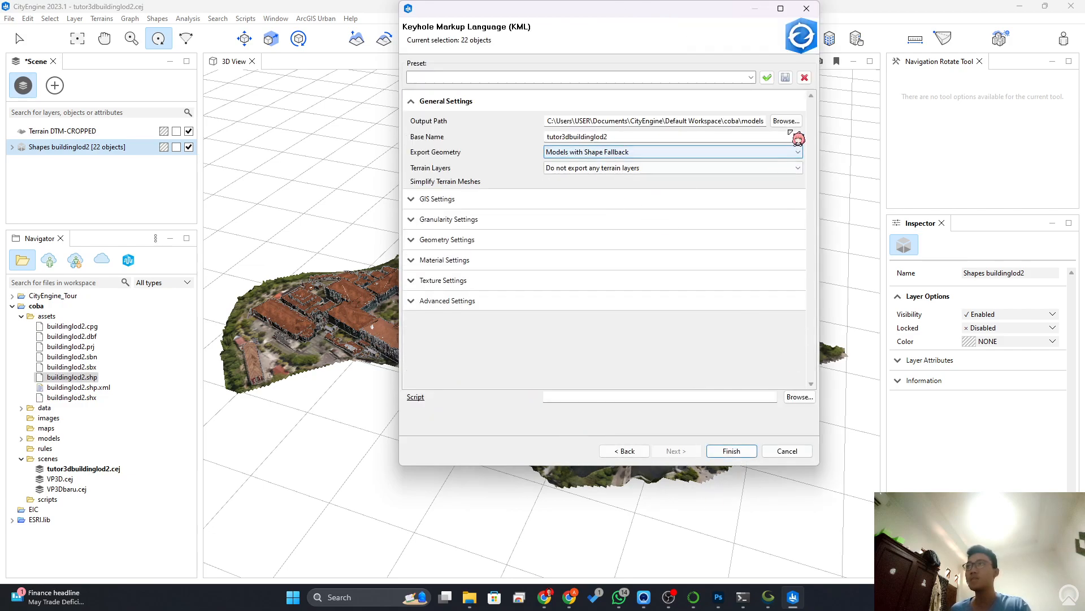
pyautogui.click(786, 120)
pyautogui.click(901, 304)
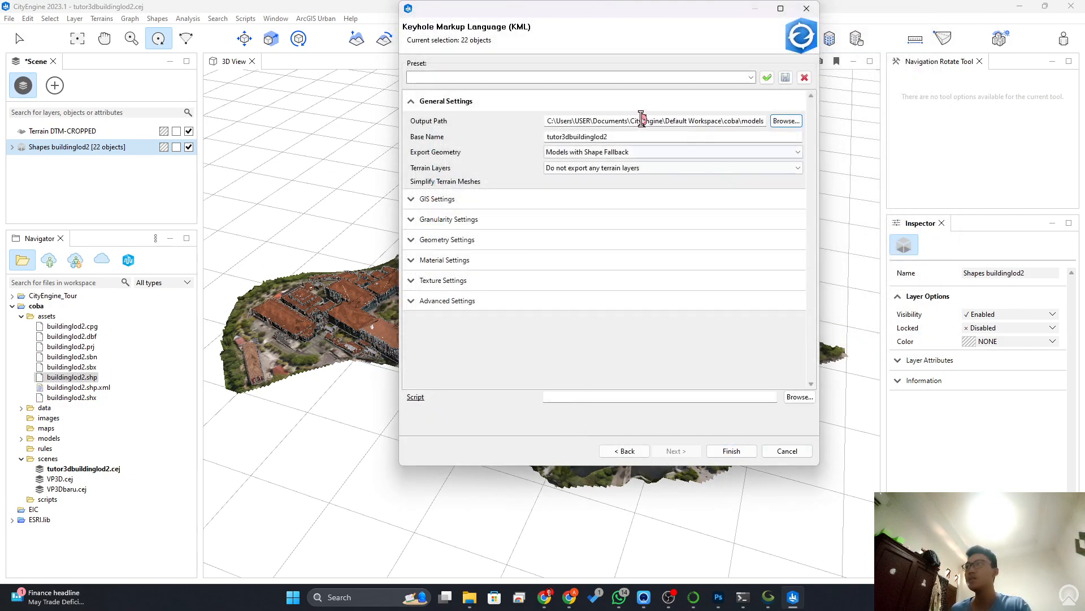
pyautogui.doubleClick(607, 136)
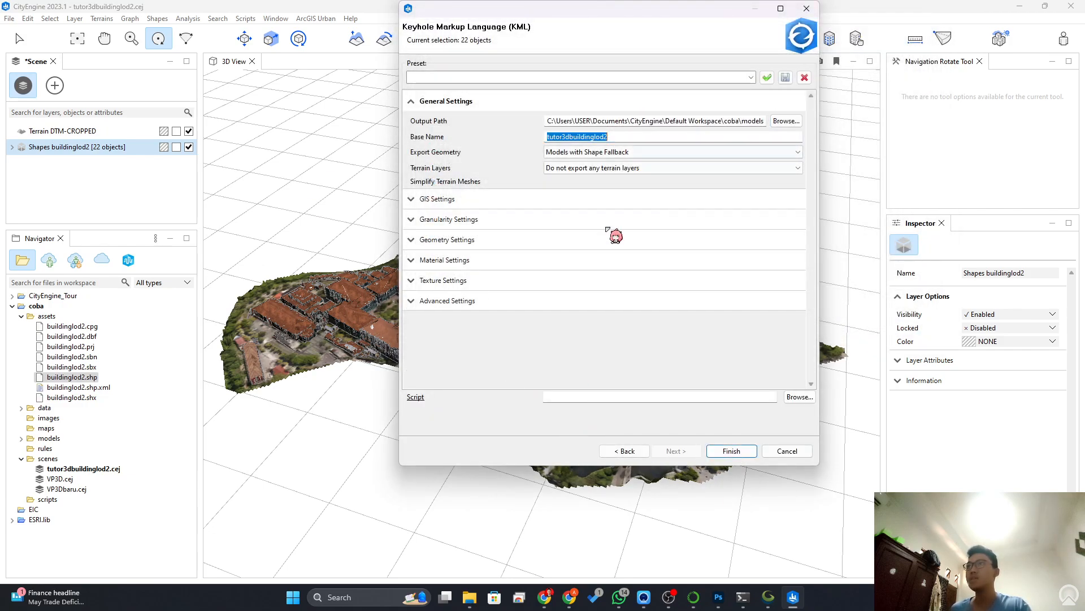
pyautogui.click(783, 453)
# Switch to Chrome and open the Cesium ion assets page in a new tab.
pyautogui.click(544, 597)
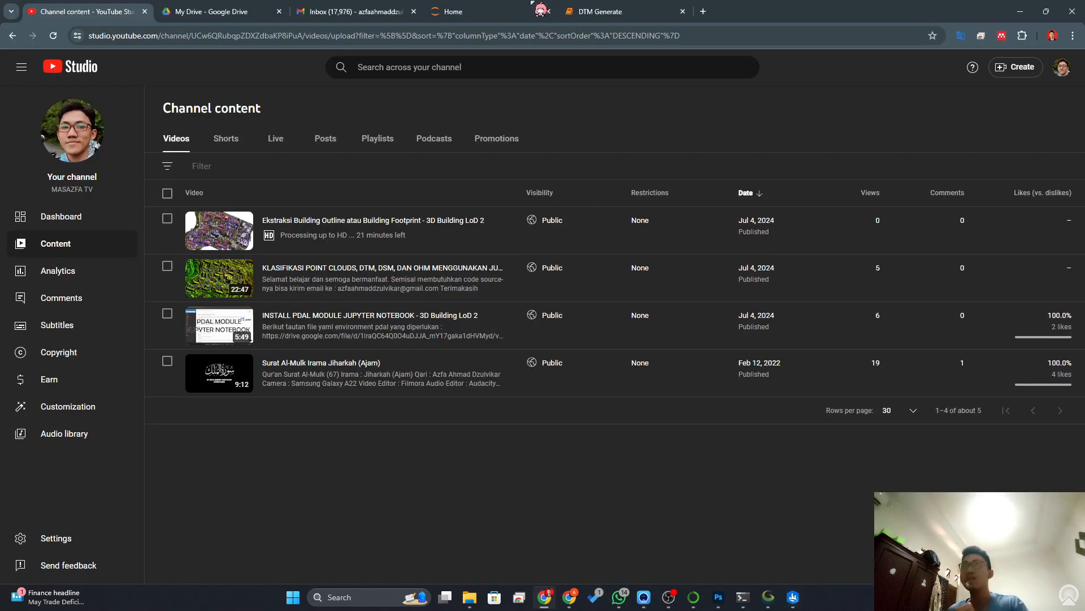
pyautogui.click(701, 11)
pyautogui.write('cesi')
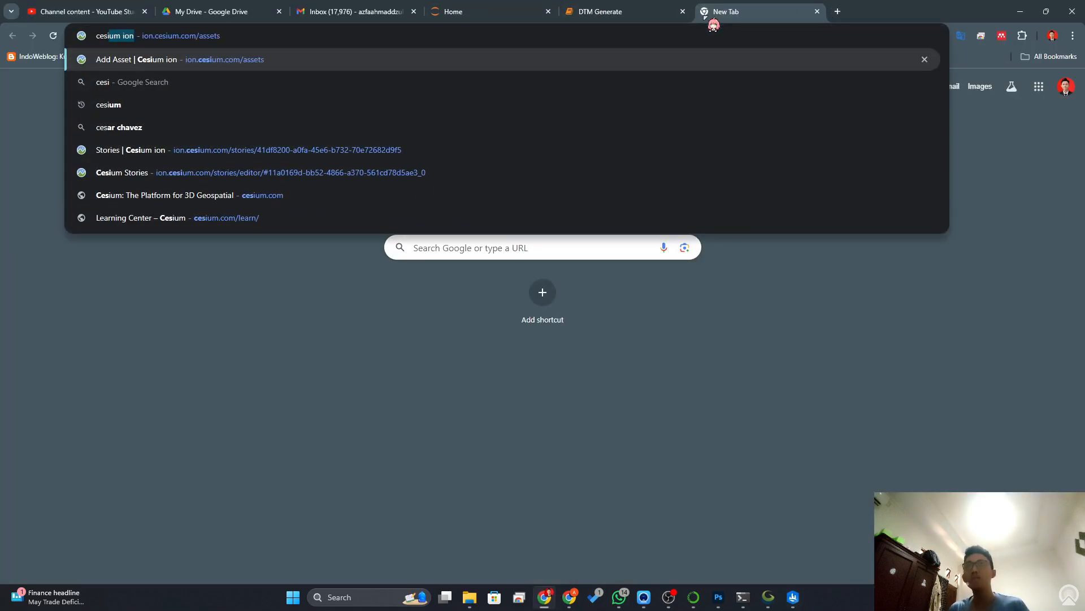
pyautogui.press('Return')
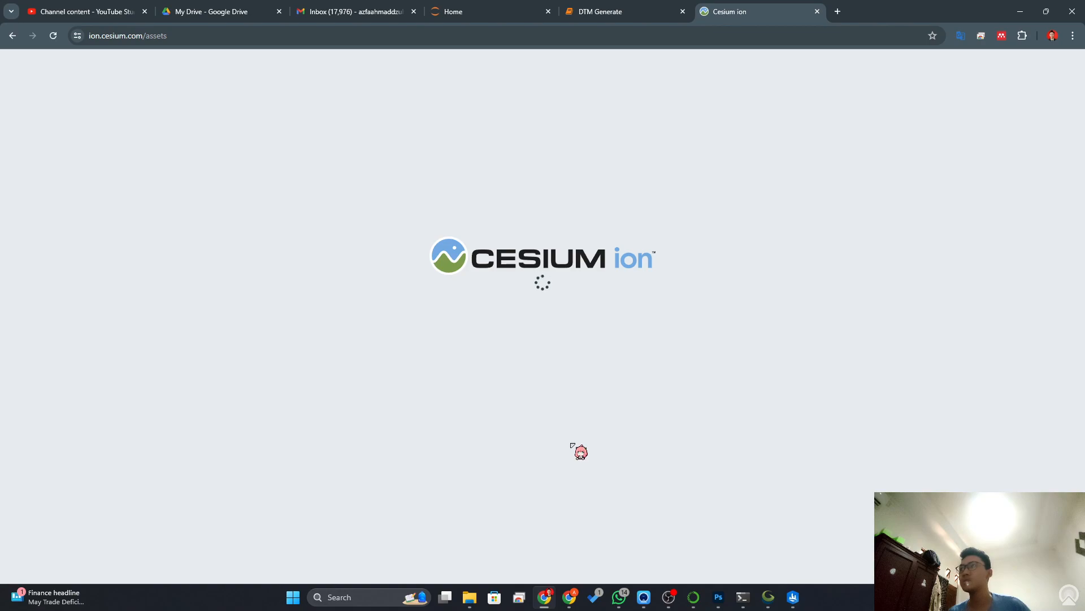
# Close the Jupyter Home and DTM Generate tabs and stop the Jupyter server running in Anaconda Prompt.
pyautogui.click(548, 11)
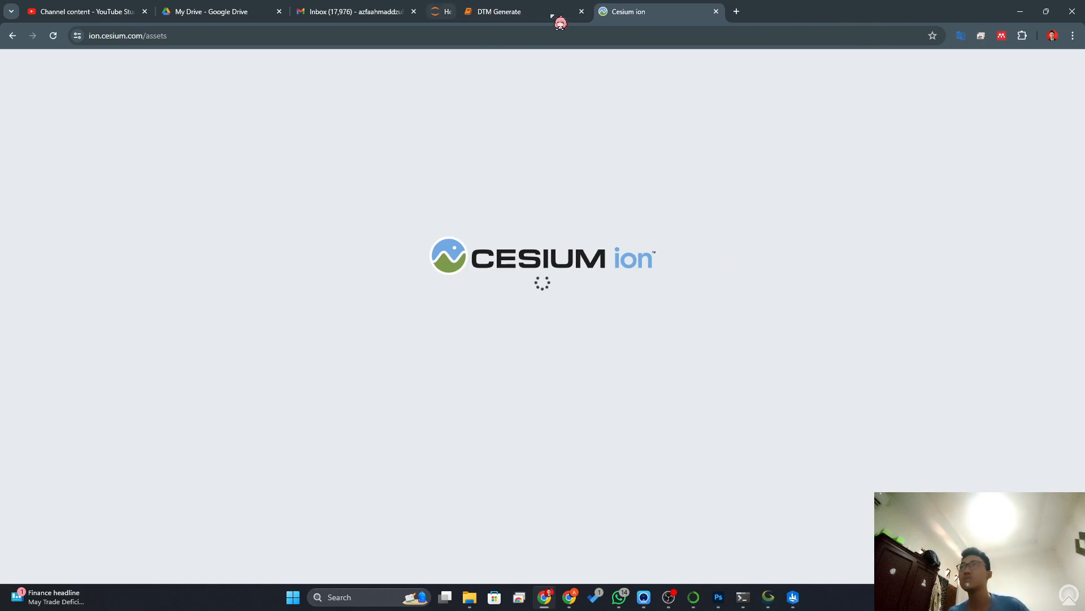
pyautogui.click(547, 11)
pyautogui.click(743, 597)
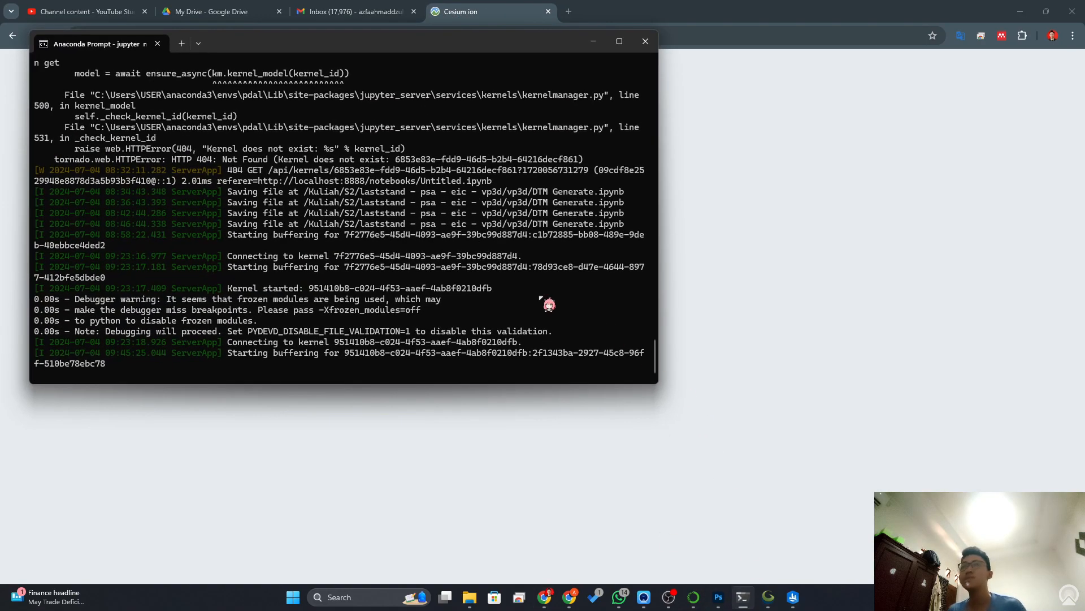
pyautogui.hotkey('ctrl', 'c')
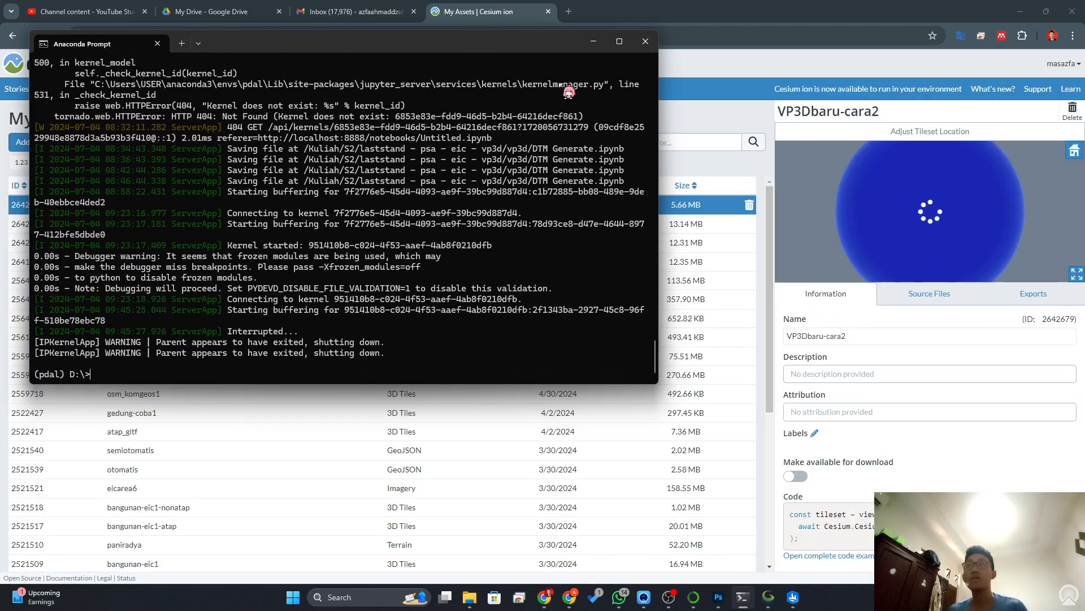
# Close Anaconda Prompt and preview the DTM-VP3D terrain and VP3D-BuildingLoD2-Textured assets in Cesium ion.
pyautogui.click(647, 38)
pyautogui.click(148, 226)
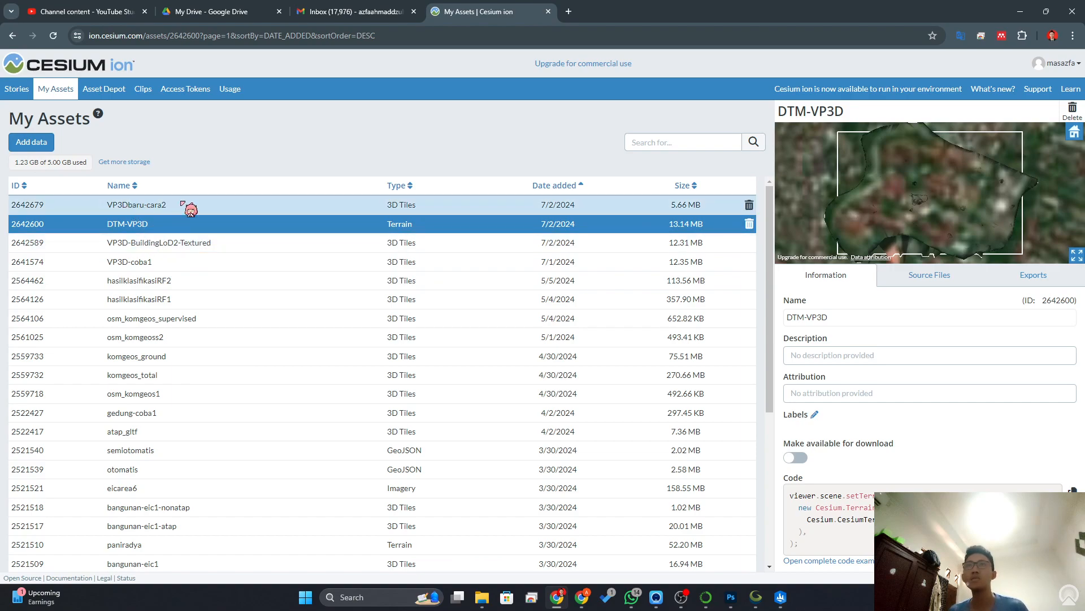
pyautogui.click(190, 242)
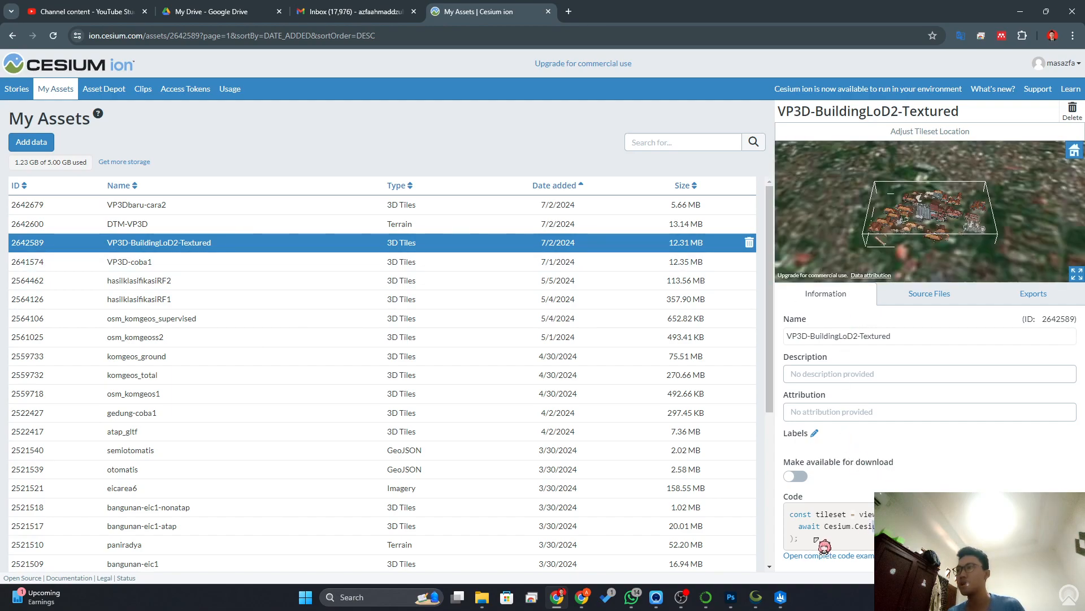
pyautogui.moveTo(814, 538); pyautogui.dragTo(766, 511)
pyautogui.click(777, 520)
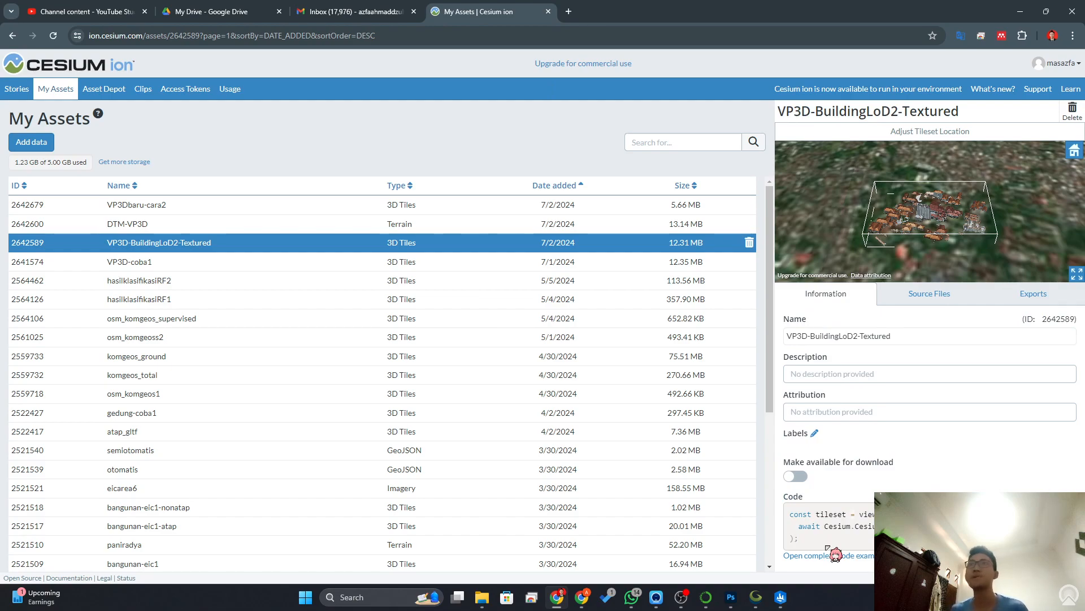
pyautogui.click(259, 225)
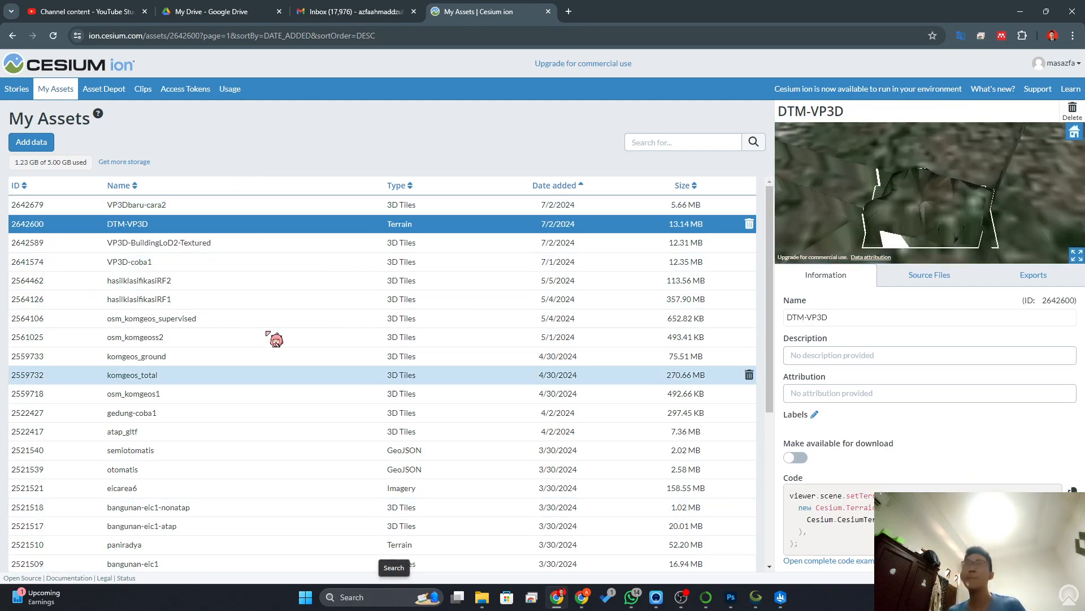
# Open the Hasil 3D Building VP3D story in the Cesium Stories editor.
pyautogui.click(25, 94)
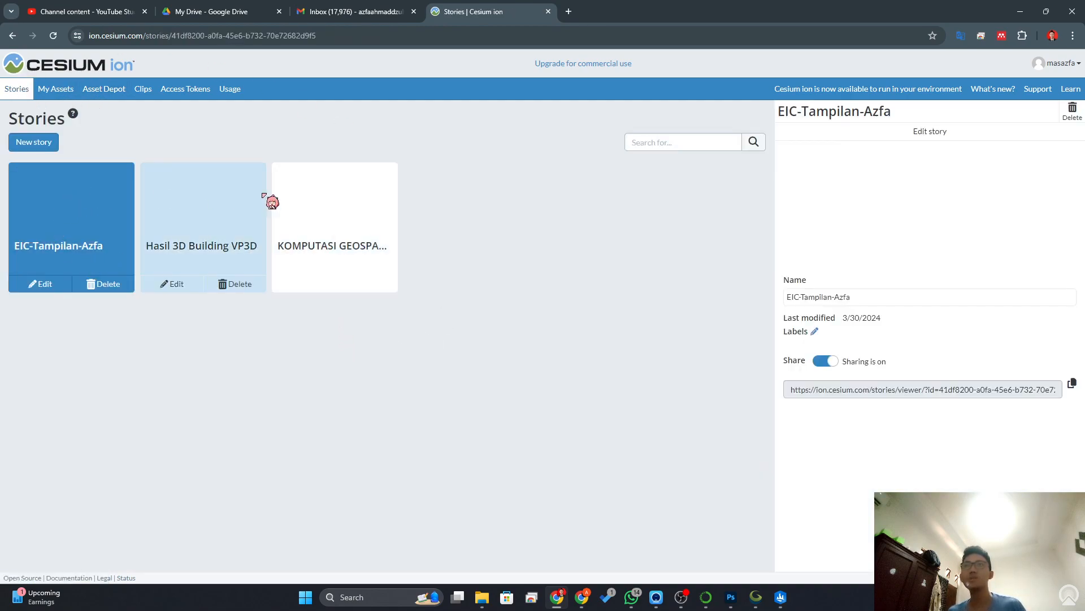
pyautogui.click(203, 237)
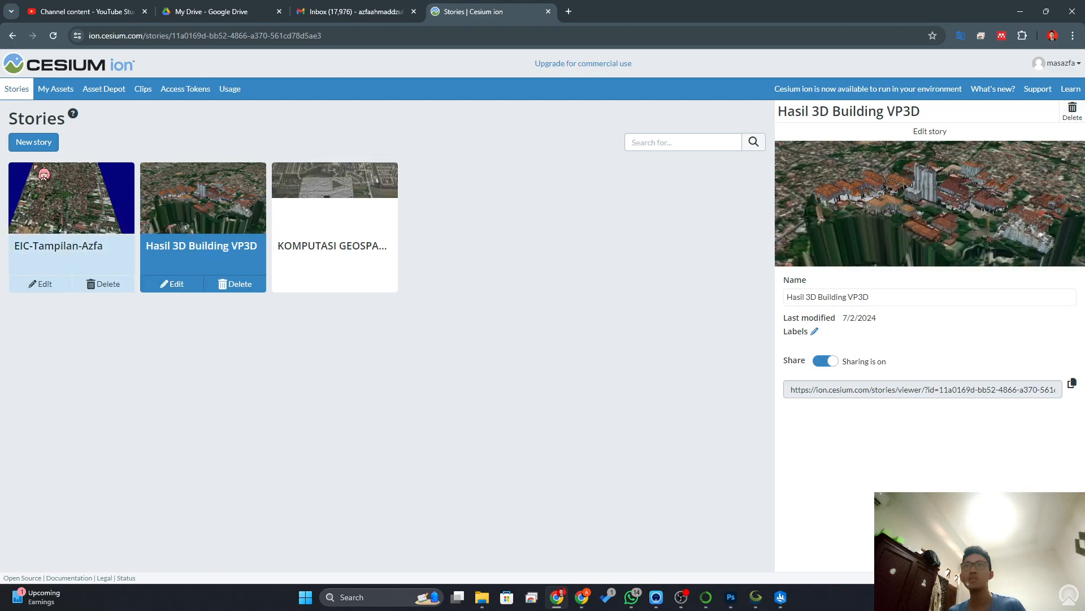
pyautogui.click(186, 284)
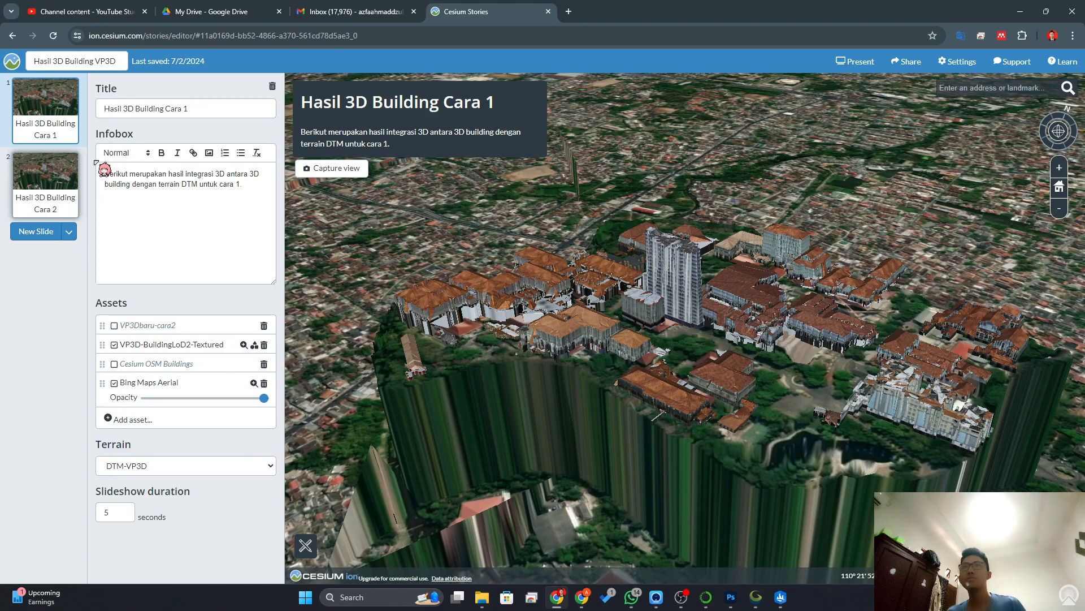
# Launch Laragon and start its Apache and MySQL services.
pyautogui.click(401, 599)
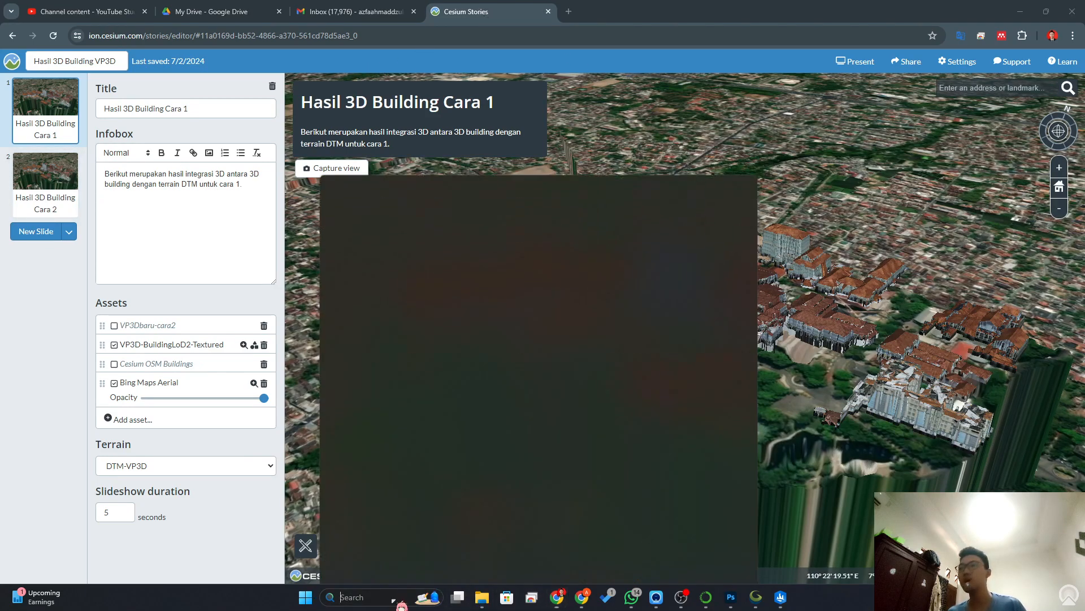
pyautogui.write('laragon')
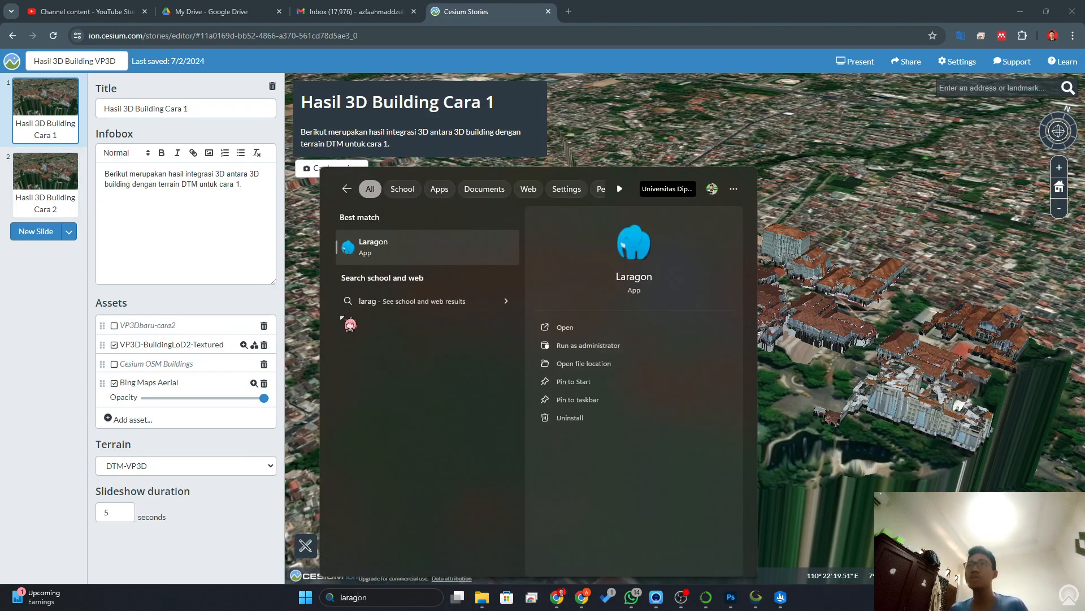
pyautogui.click(371, 247)
pyautogui.click(409, 402)
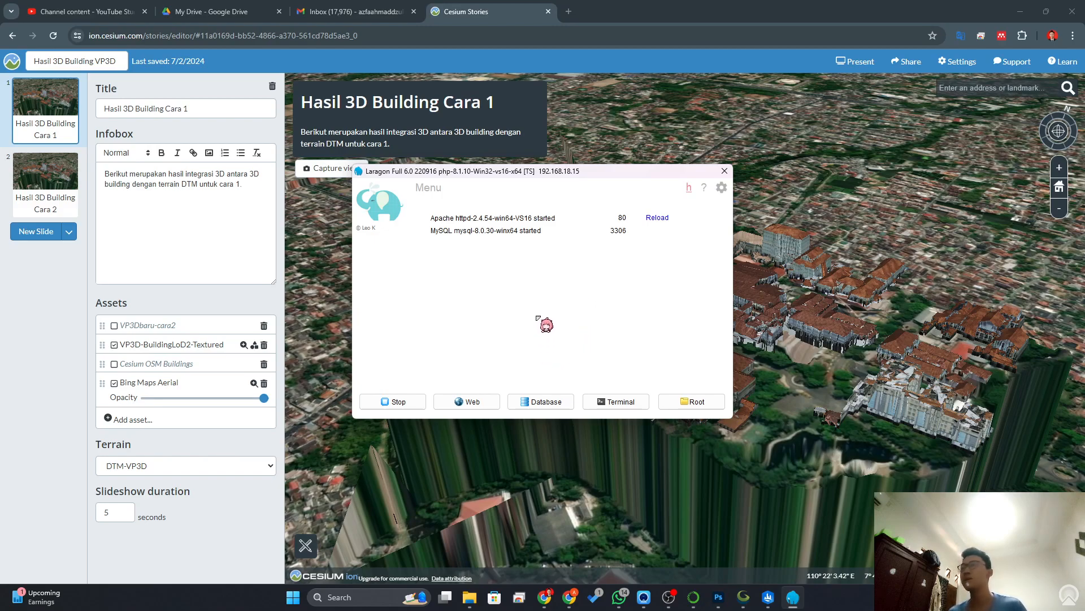
# Open the coba3d project folder from Laragon's www root directory in File Explorer.
pyautogui.rightClick(557, 285)
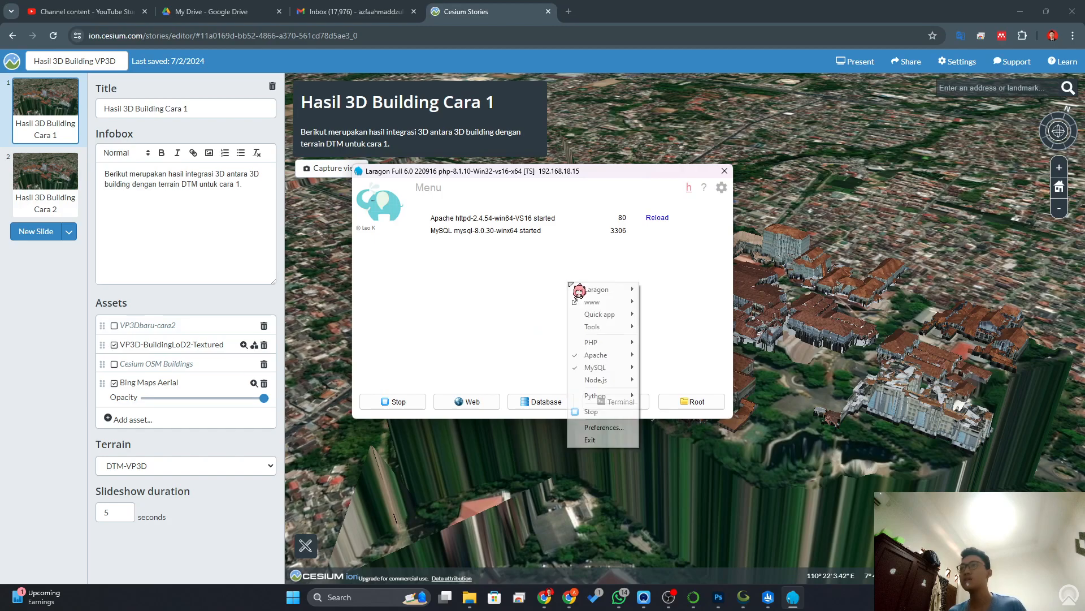
pyautogui.moveTo(627, 302)
pyautogui.click(530, 260)
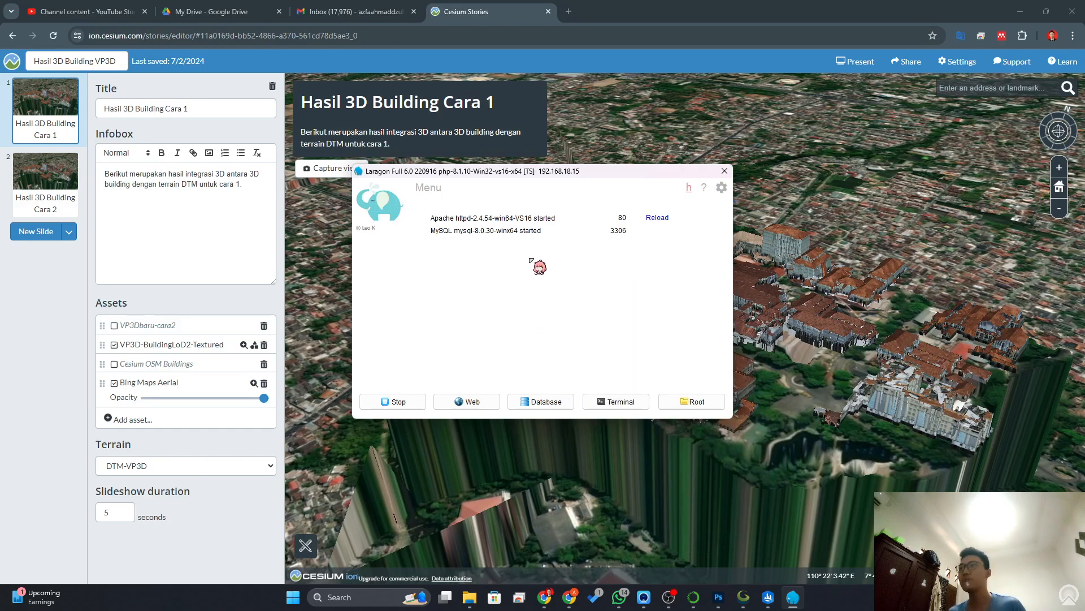
pyautogui.click(713, 398)
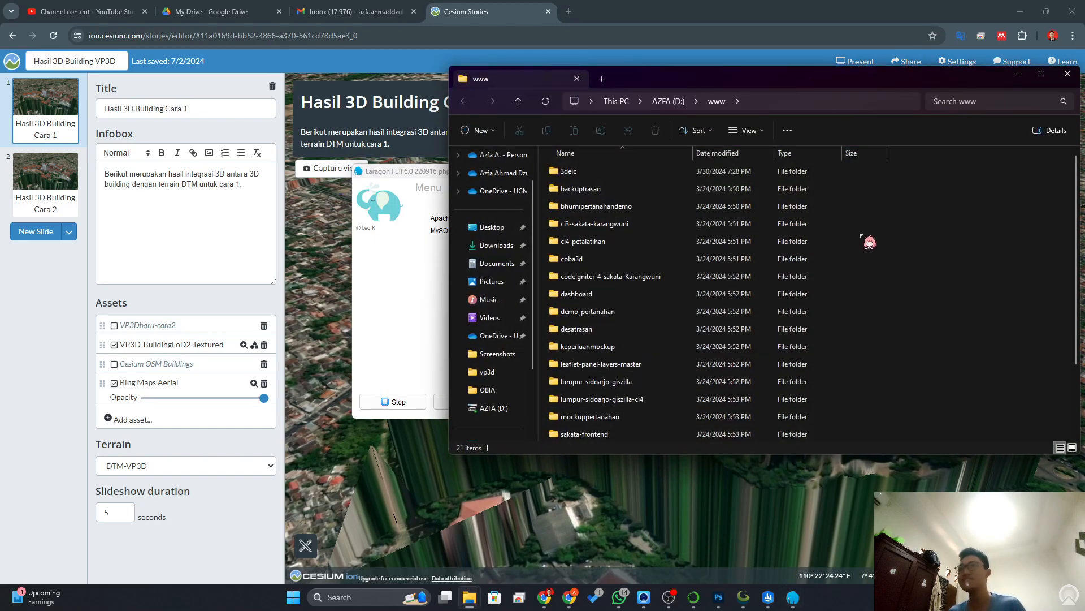
pyautogui.doubleClick(613, 260)
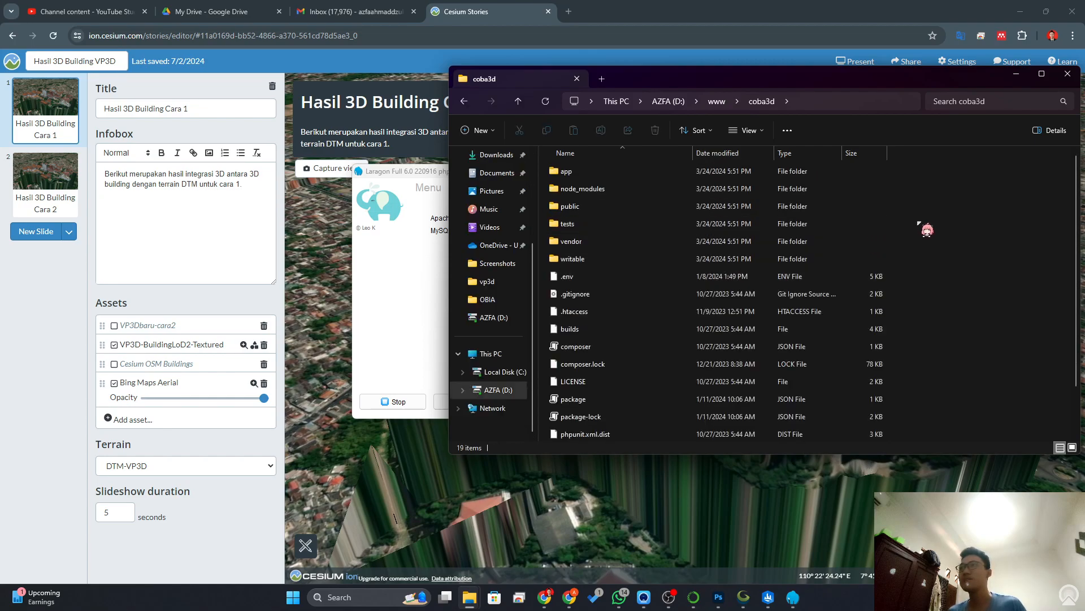
# Open a terminal in the coba3d folder and run "code .." to open the parent www folder in VS Code.
pyautogui.rightClick(921, 221)
pyautogui.click(990, 348)
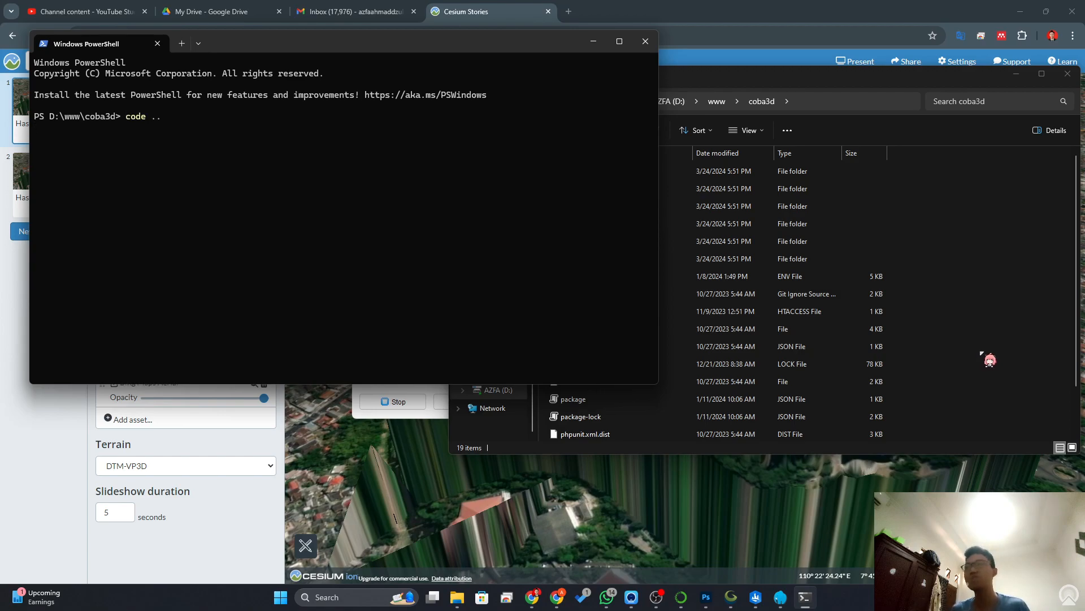
pyautogui.write('code ..')
pyautogui.press('Return')
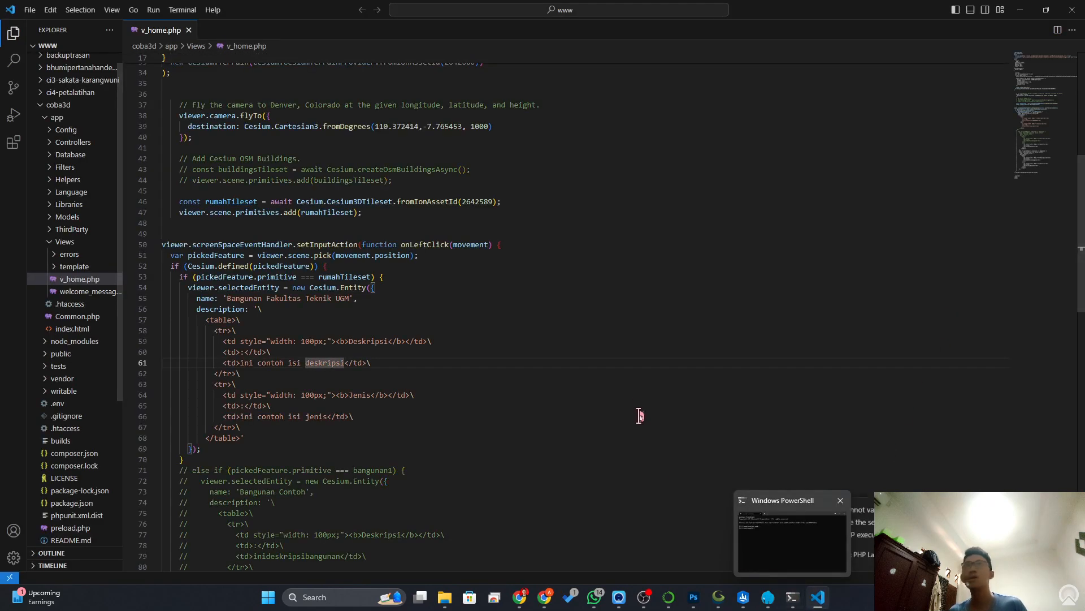
# Examine the page styling, Cesium access token line and setTerrain code in v_home.php.
pyautogui.click(639, 202)
pyautogui.scroll(7, 639, 209)
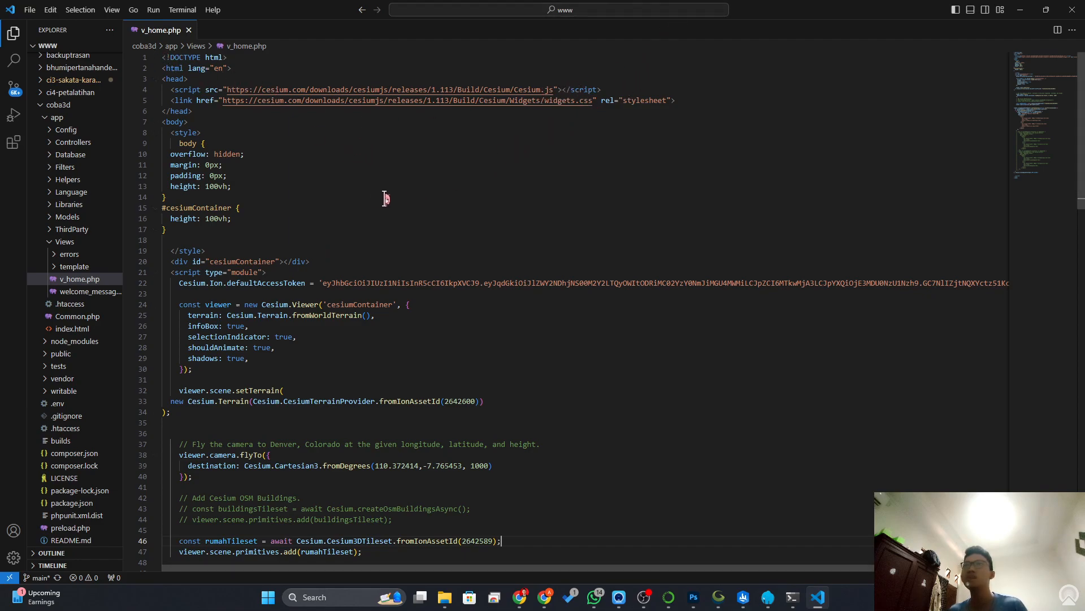
pyautogui.moveTo(204, 233); pyautogui.dragTo(143, 138)
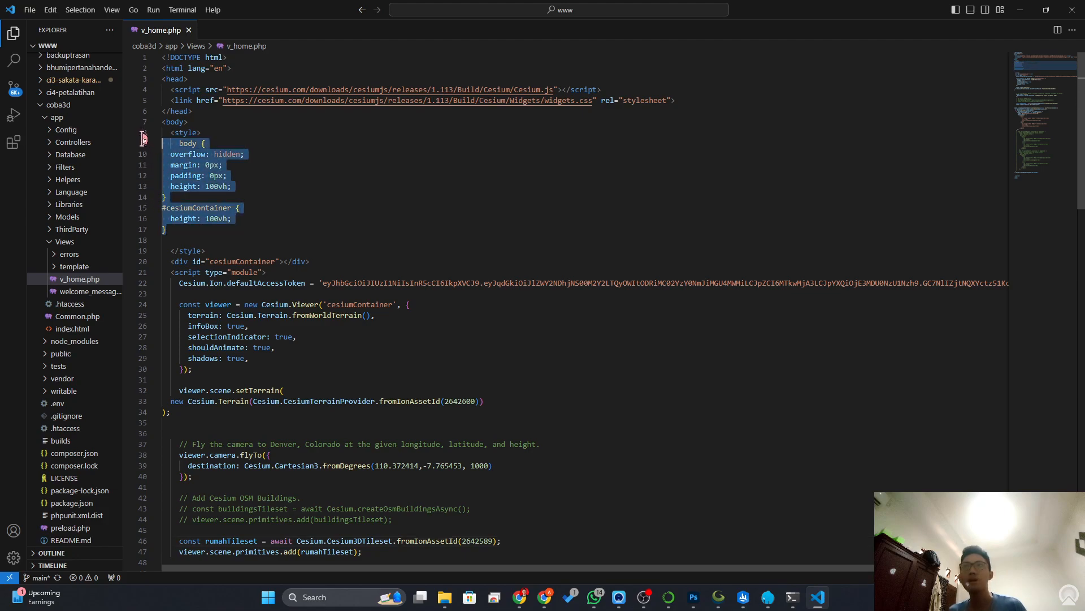
pyautogui.click(190, 235)
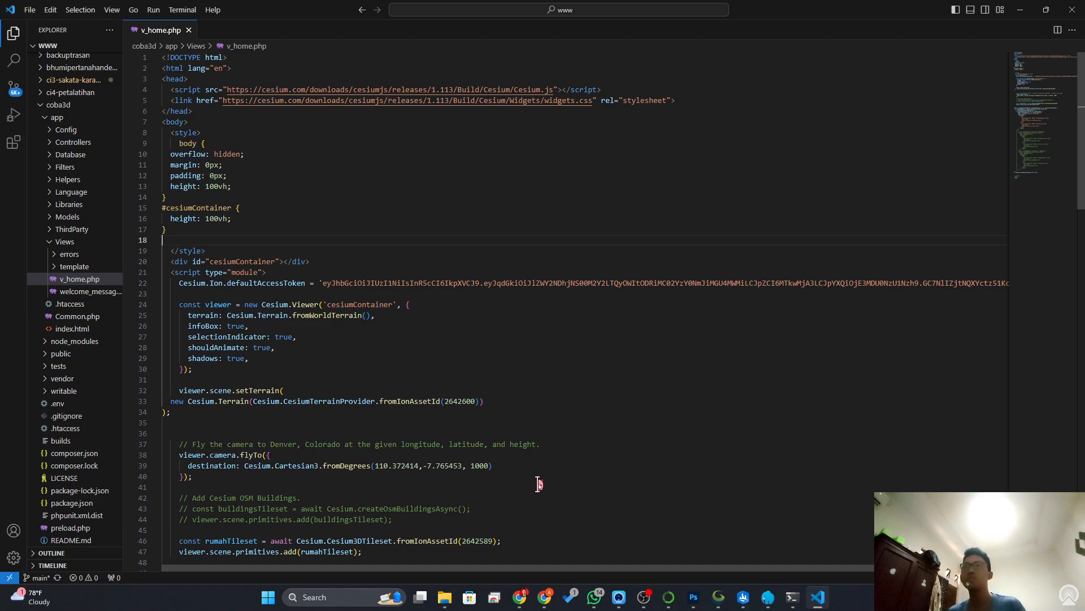
pyautogui.scroll(-1, 552, 388)
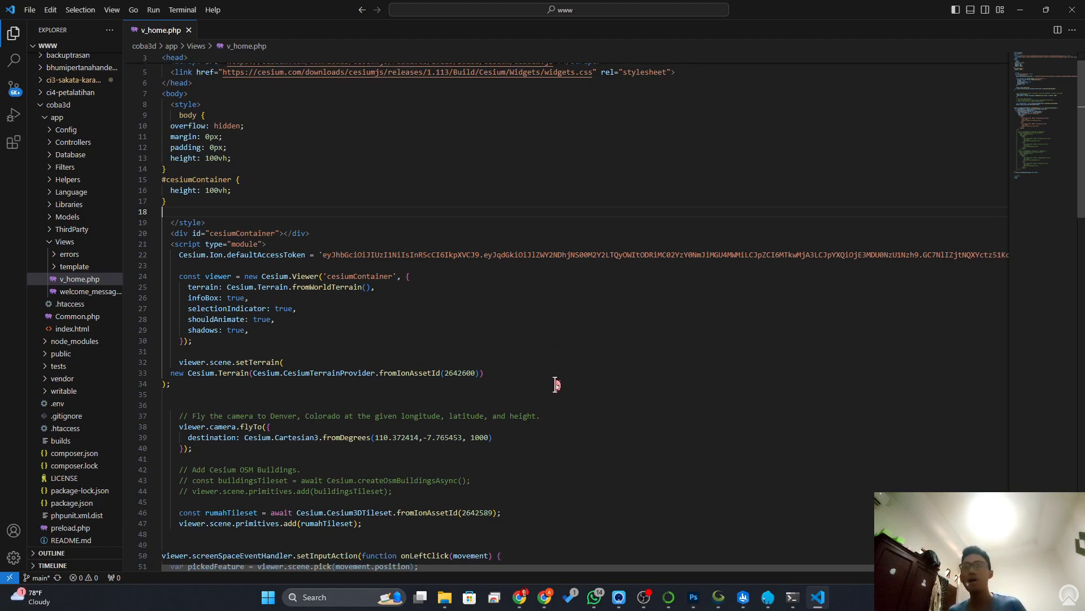
pyautogui.click(314, 256)
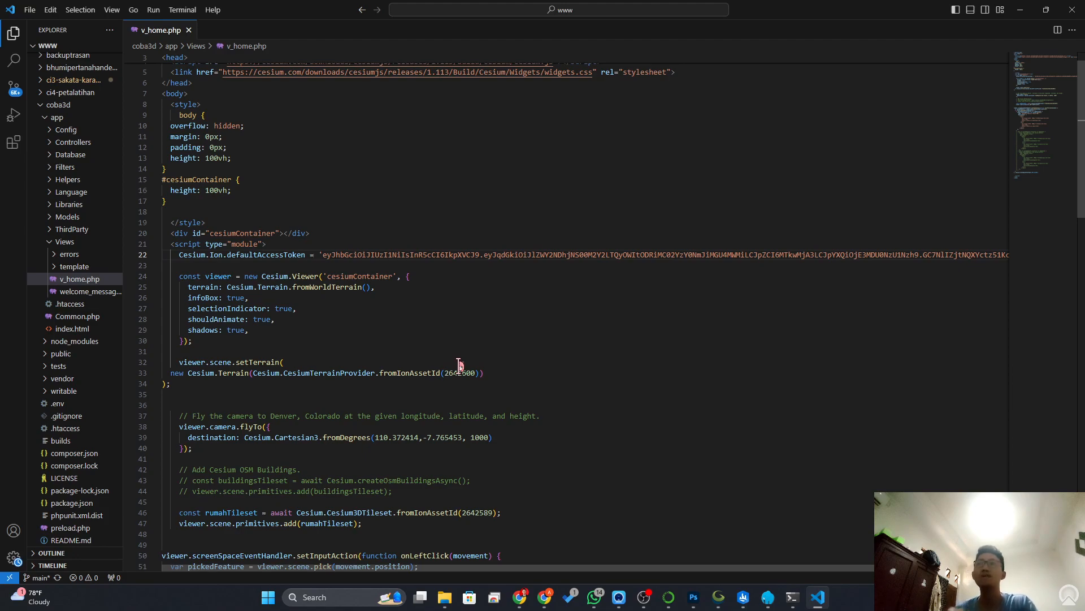
pyautogui.moveTo(170, 384); pyautogui.dragTo(125, 351)
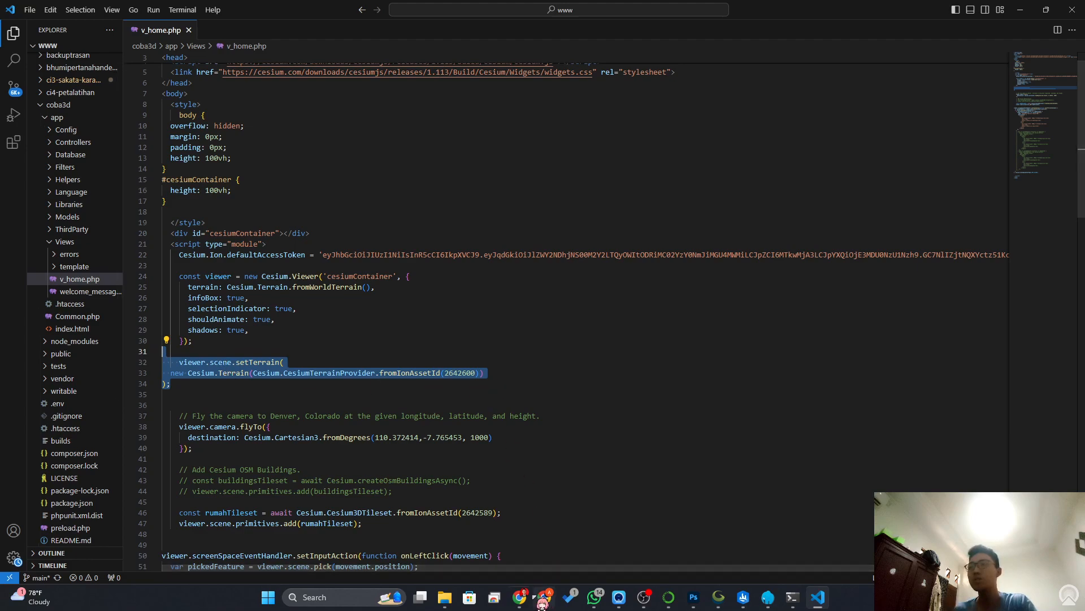
# Switch to Chrome, leave the Cesium story editor, and return to VS Code.
pyautogui.click(519, 597)
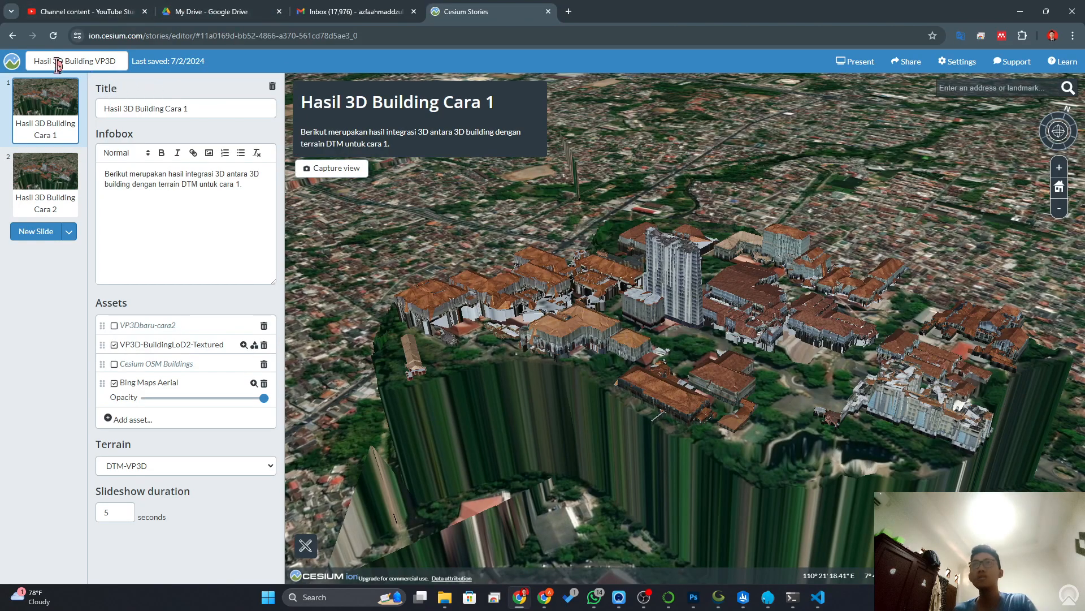
pyautogui.click(16, 66)
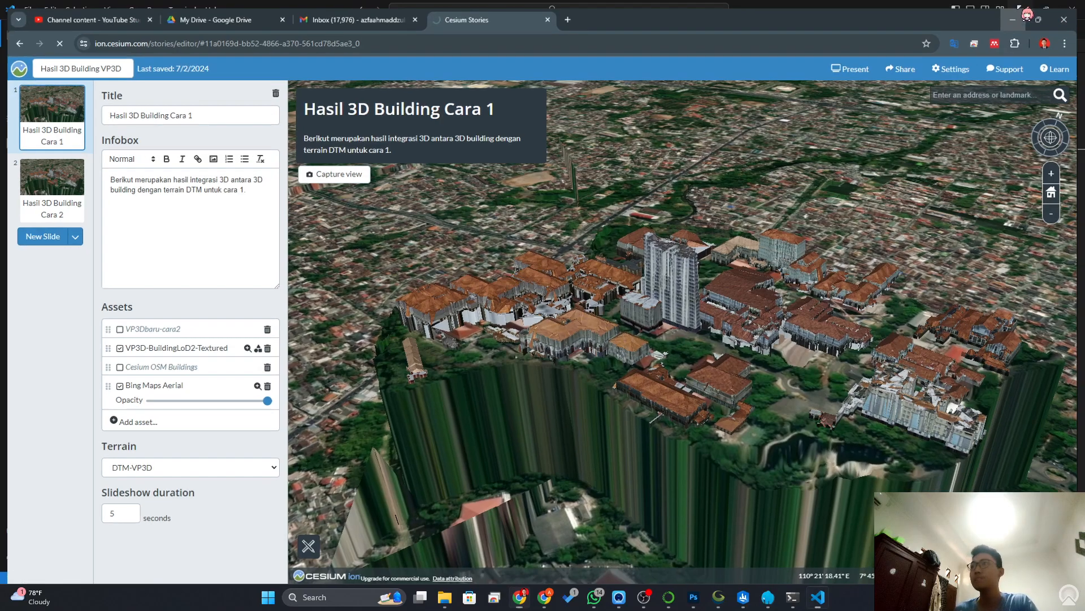
pyautogui.click(818, 597)
# Examine the camera flyTo destination and the rumahTileset loading code in v_home.php.
pyautogui.scroll(-3, 501, 395)
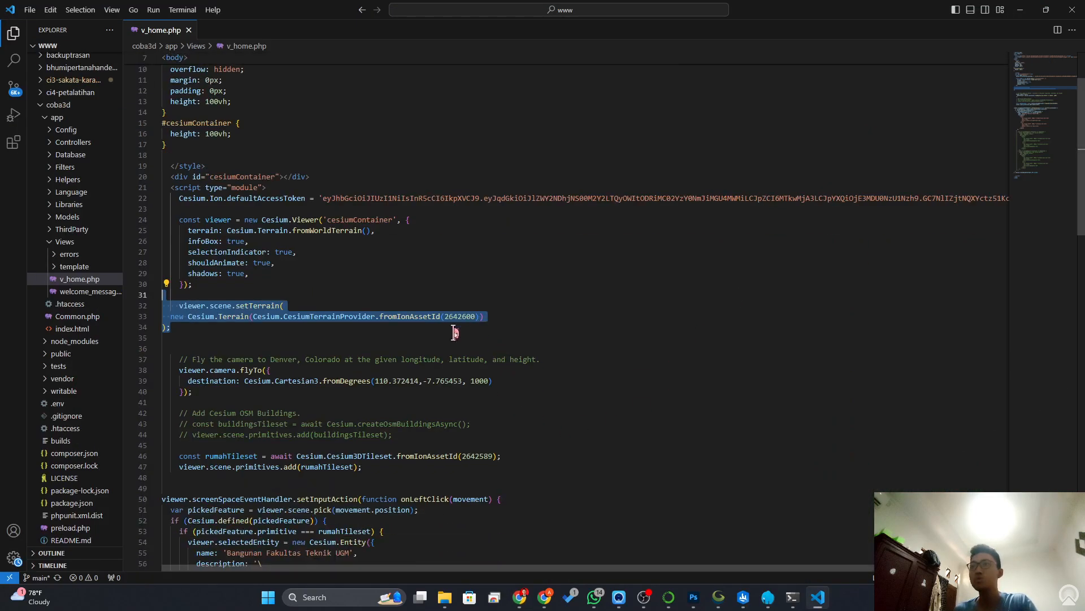
pyautogui.moveTo(222, 369); pyautogui.dragTo(110, 339)
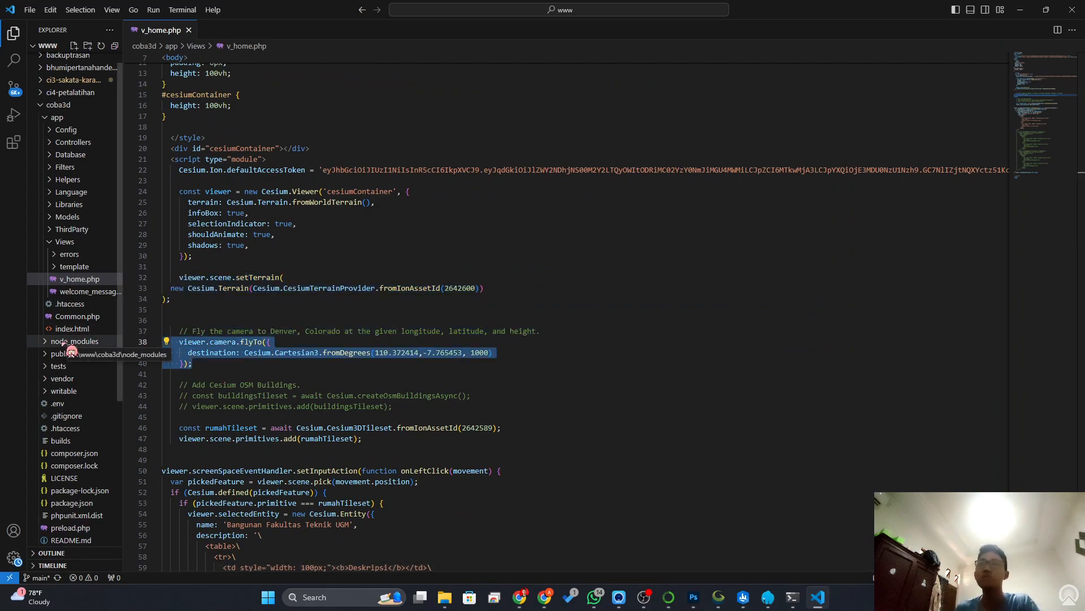
pyautogui.doubleClick(478, 353)
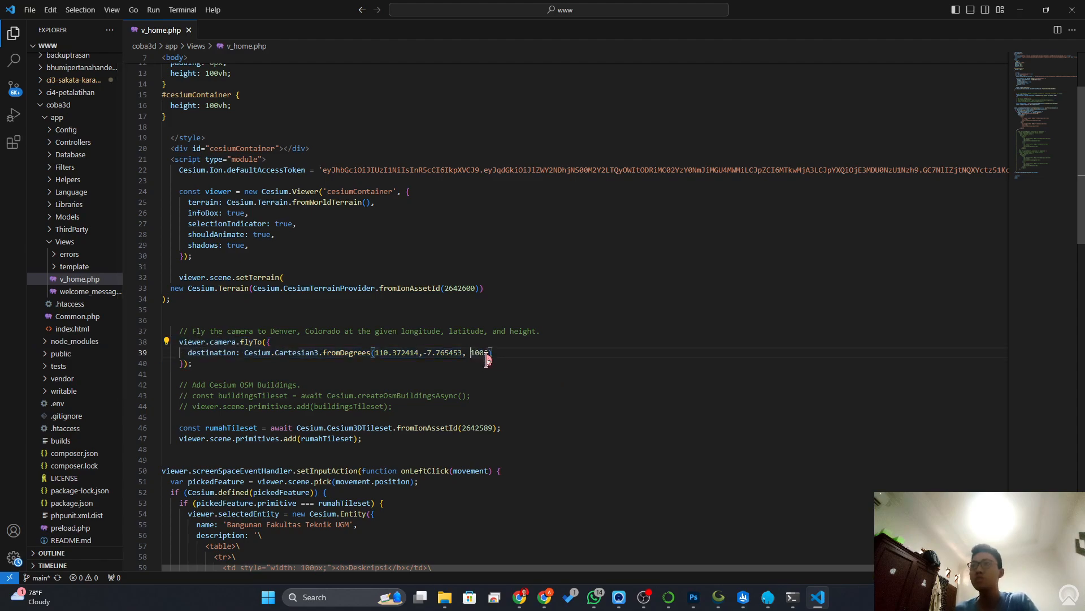
pyautogui.click(525, 356)
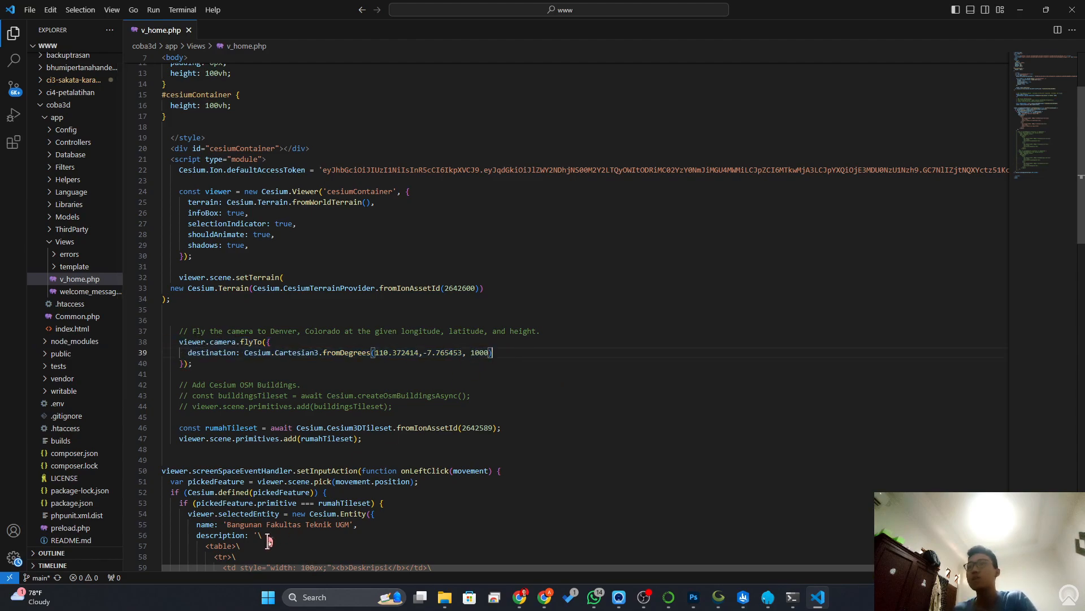
pyautogui.scroll(-2, 266, 514)
pyautogui.scroll(-2, 256, 458)
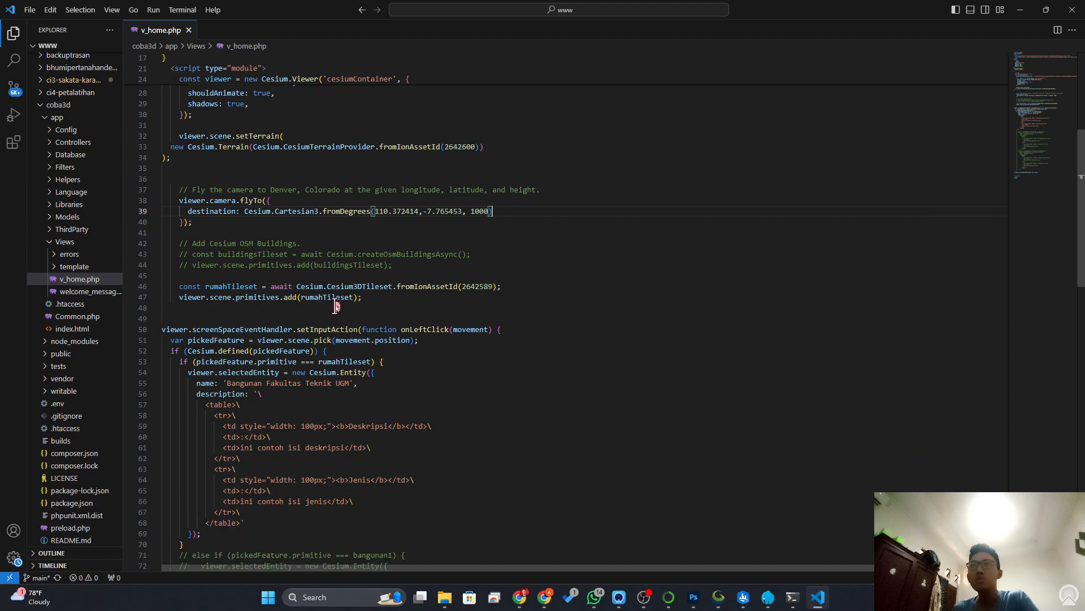
pyautogui.moveTo(366, 298); pyautogui.dragTo(165, 287)
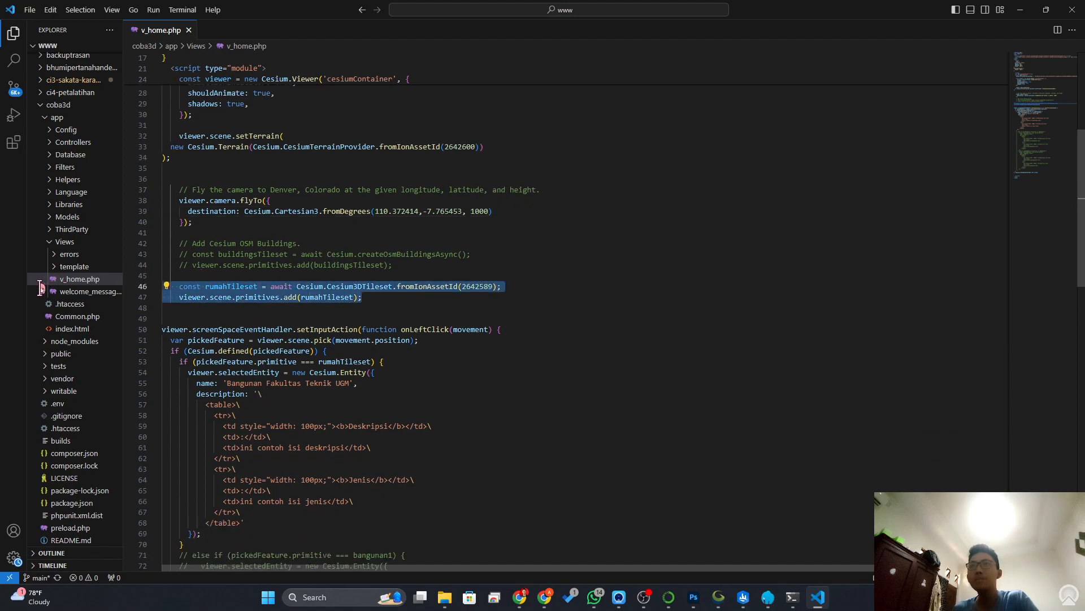
pyautogui.click(418, 297)
pyautogui.hotkey('shift', 'Up')
pyautogui.hotkey('shift', 'Up')
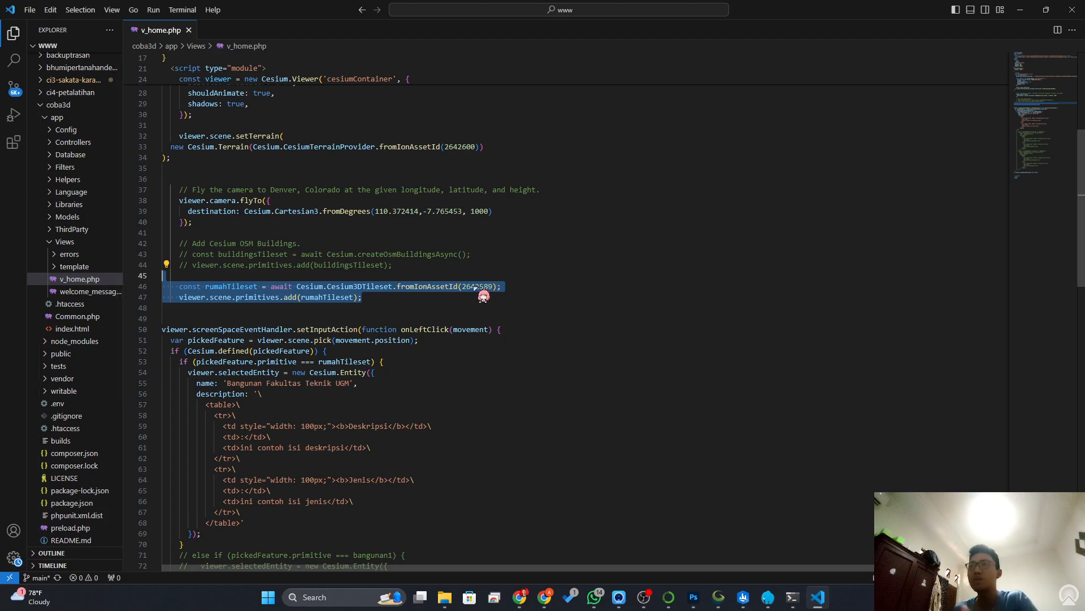
pyautogui.press('Right')
# Examine the onLeftClick handler in v_home.php that defines the building's name and description table.
pyautogui.scroll(-4, 486, 291)
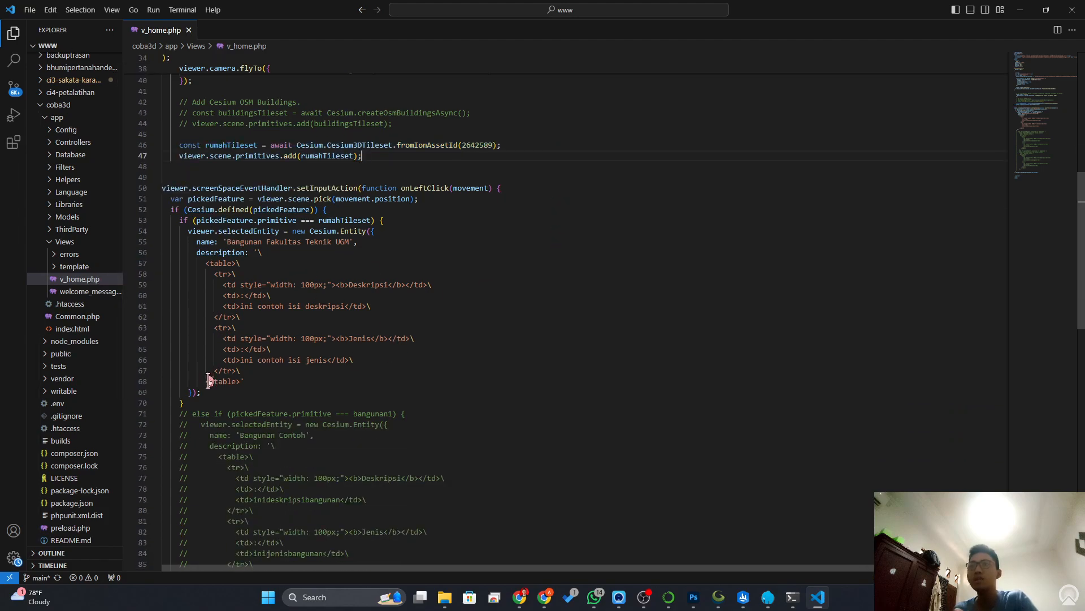
pyautogui.moveTo(209, 402); pyautogui.dragTo(93, 188)
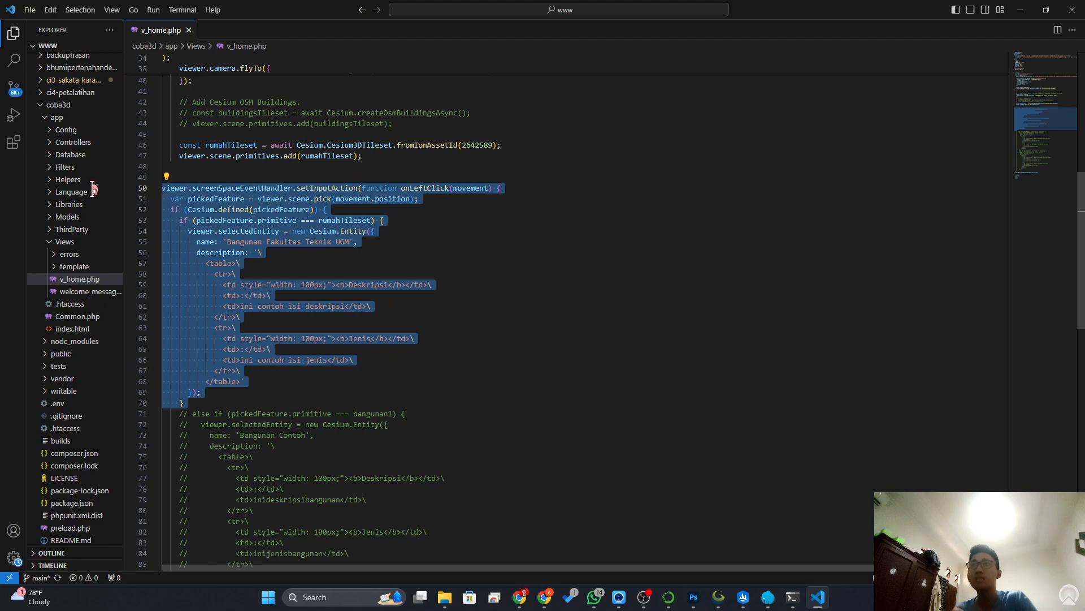
pyautogui.click(433, 336)
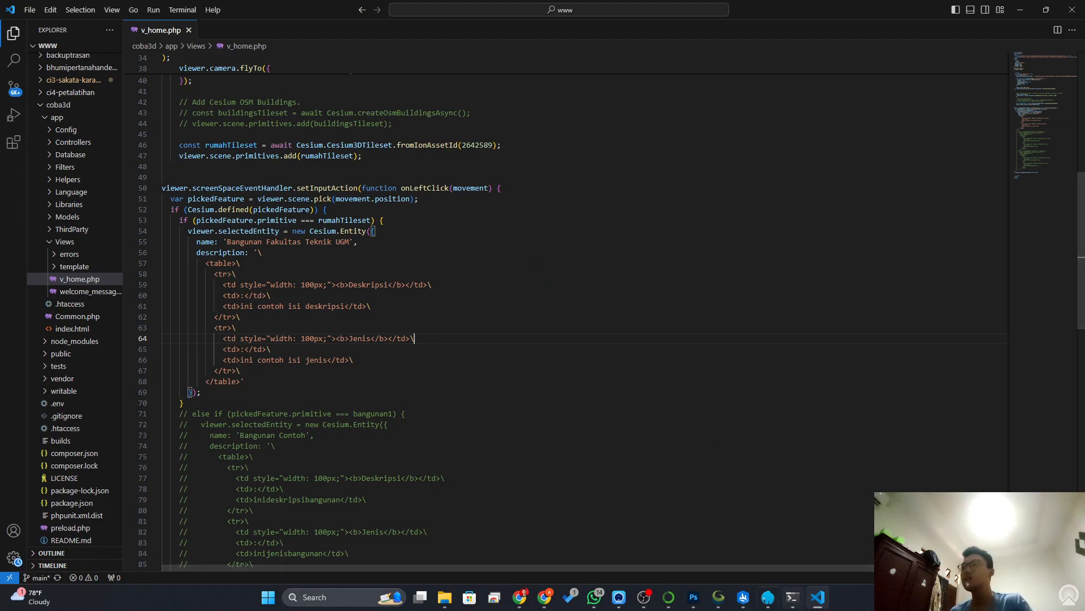
# Open the coba3d site in the browser from Laragon's list of www projects.
pyautogui.click(772, 600)
pyautogui.rightClick(614, 326)
pyautogui.moveTo(633, 346)
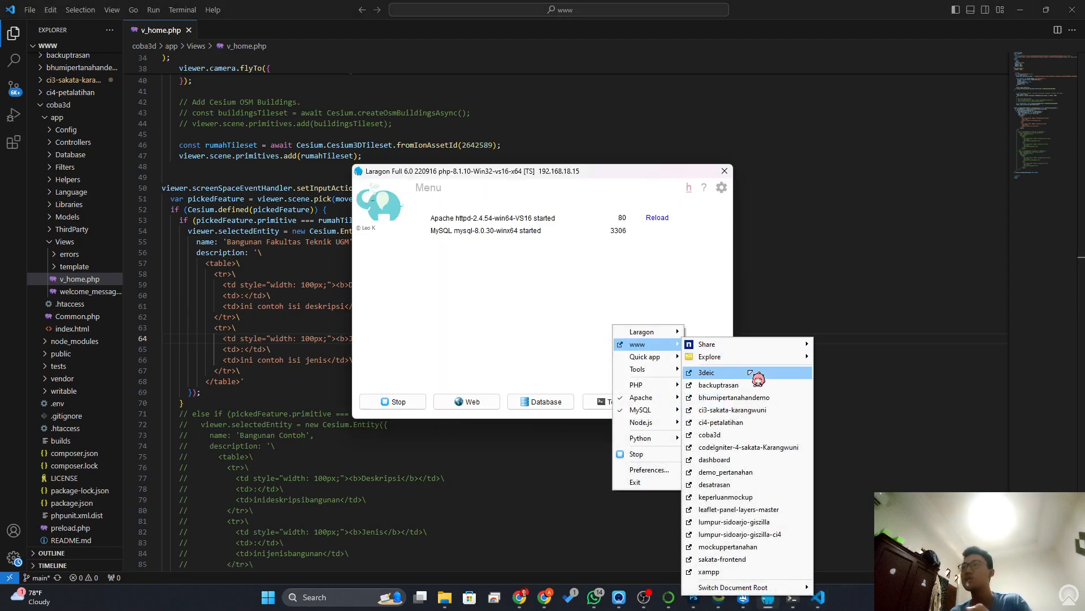
pyautogui.click(739, 435)
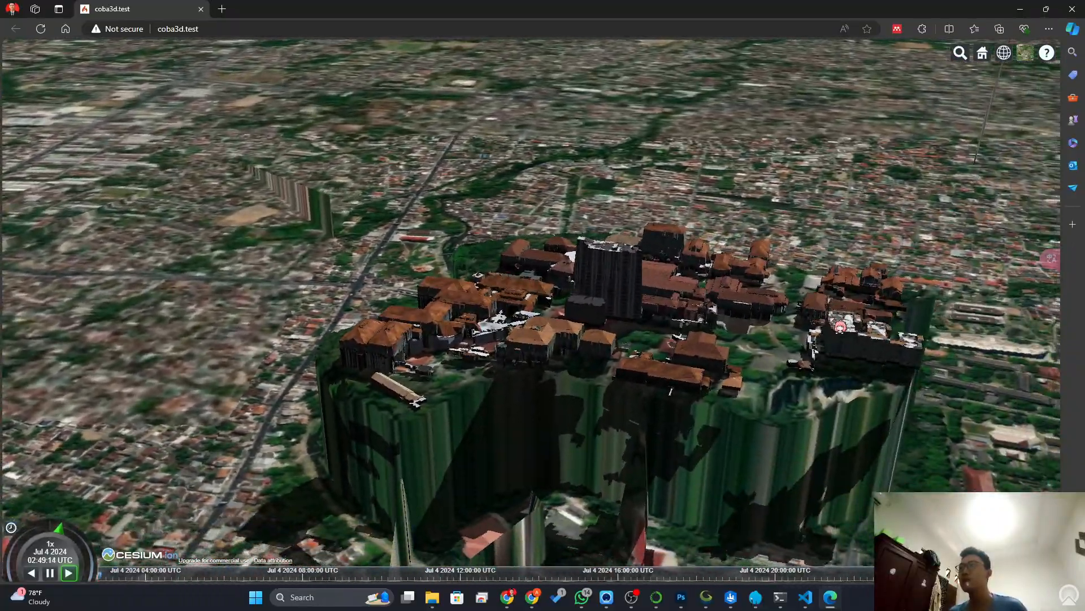
# Inspect the 3D buildings on the coba3d.test globe and show the tall tower's description and type information.
pyautogui.moveTo(831, 320)
pyautogui.mouseDown(button='middle')
pyautogui.moveTo(603, 320)
pyautogui.moveTo(817, 335)
pyautogui.mouseUp(button='middle')
pyautogui.moveTo(786, 303); pyautogui.dragTo(660, 326)
pyautogui.moveTo(660, 327); pyautogui.dragTo(634, 331, button='middle')
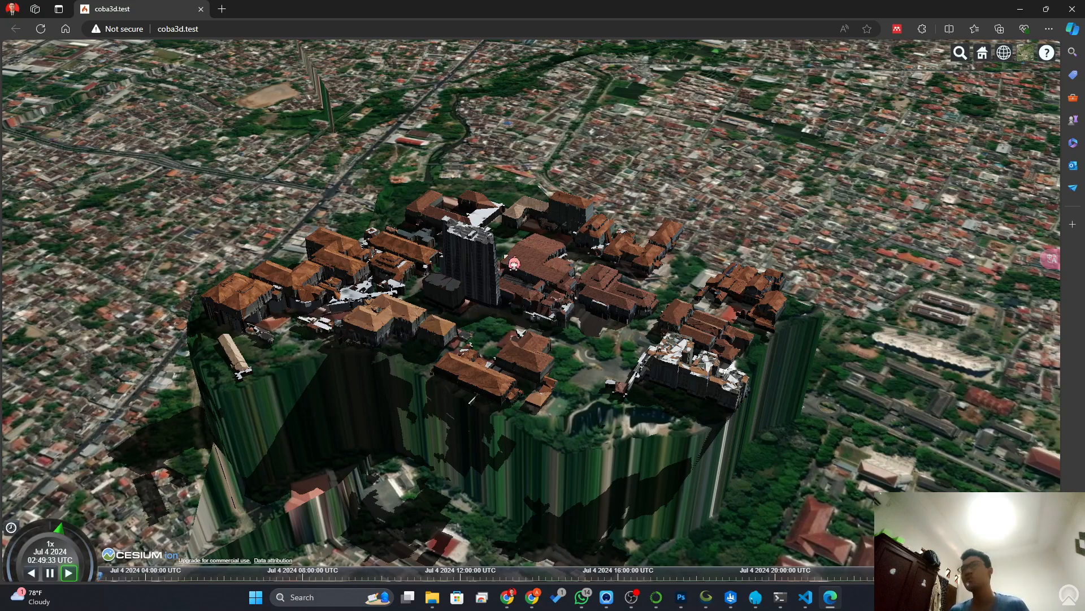
pyautogui.click(493, 271)
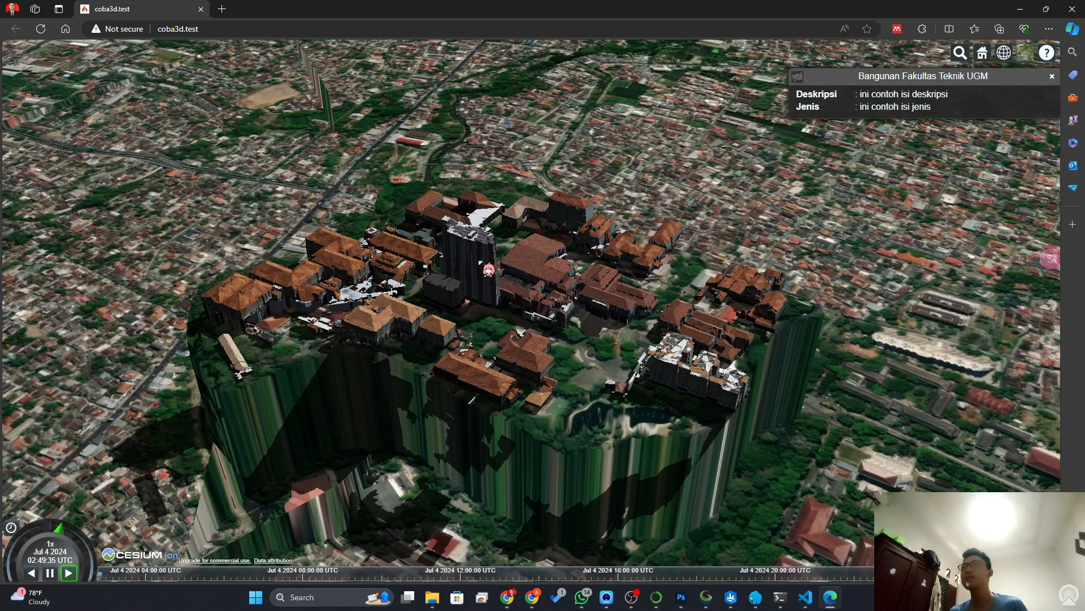
pyautogui.moveTo(859, 76); pyautogui.dragTo(770, 100)
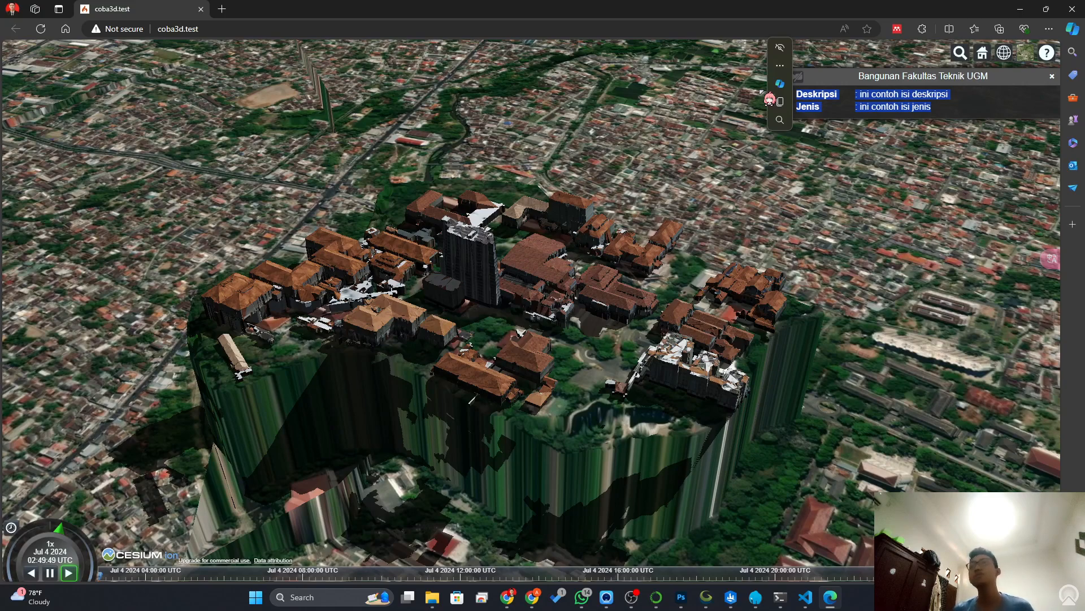
pyautogui.click(590, 332)
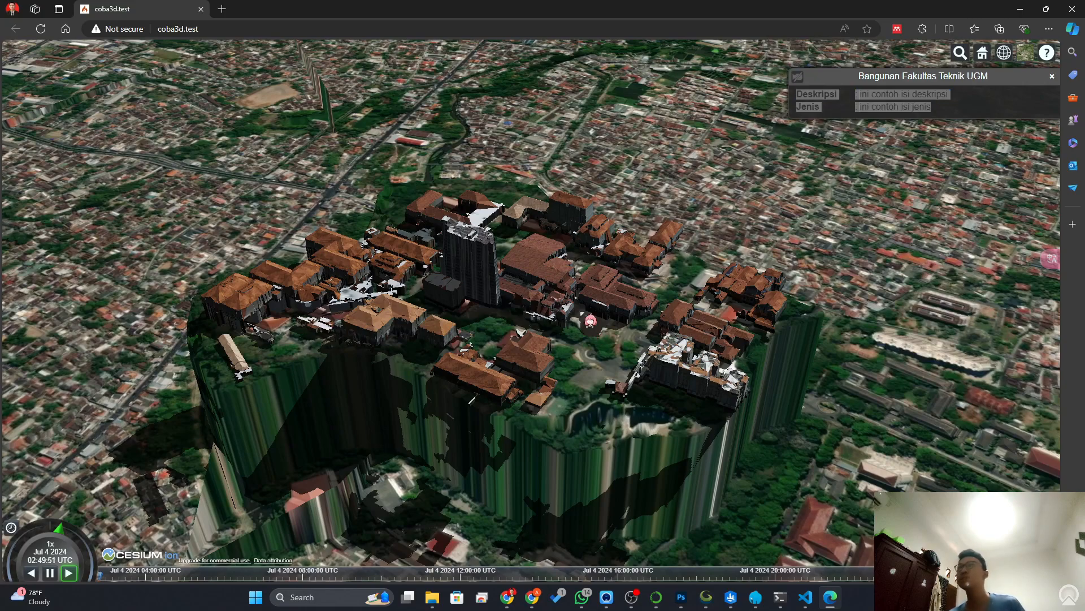